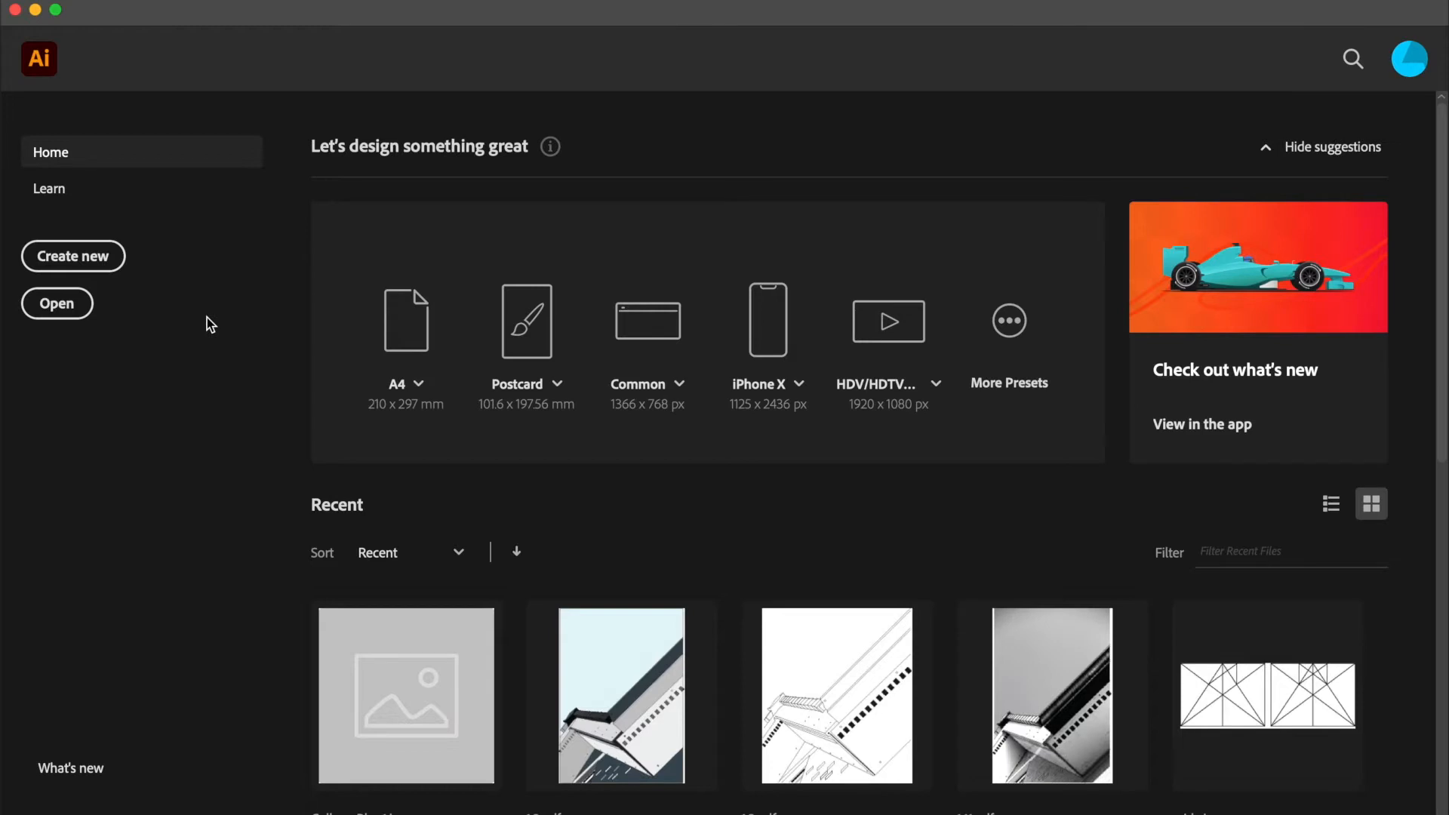
Step: Create a new A4 portrait document, 210 x 297 mm, in CMYK colour at 300 ppi
left_click(98, 268)
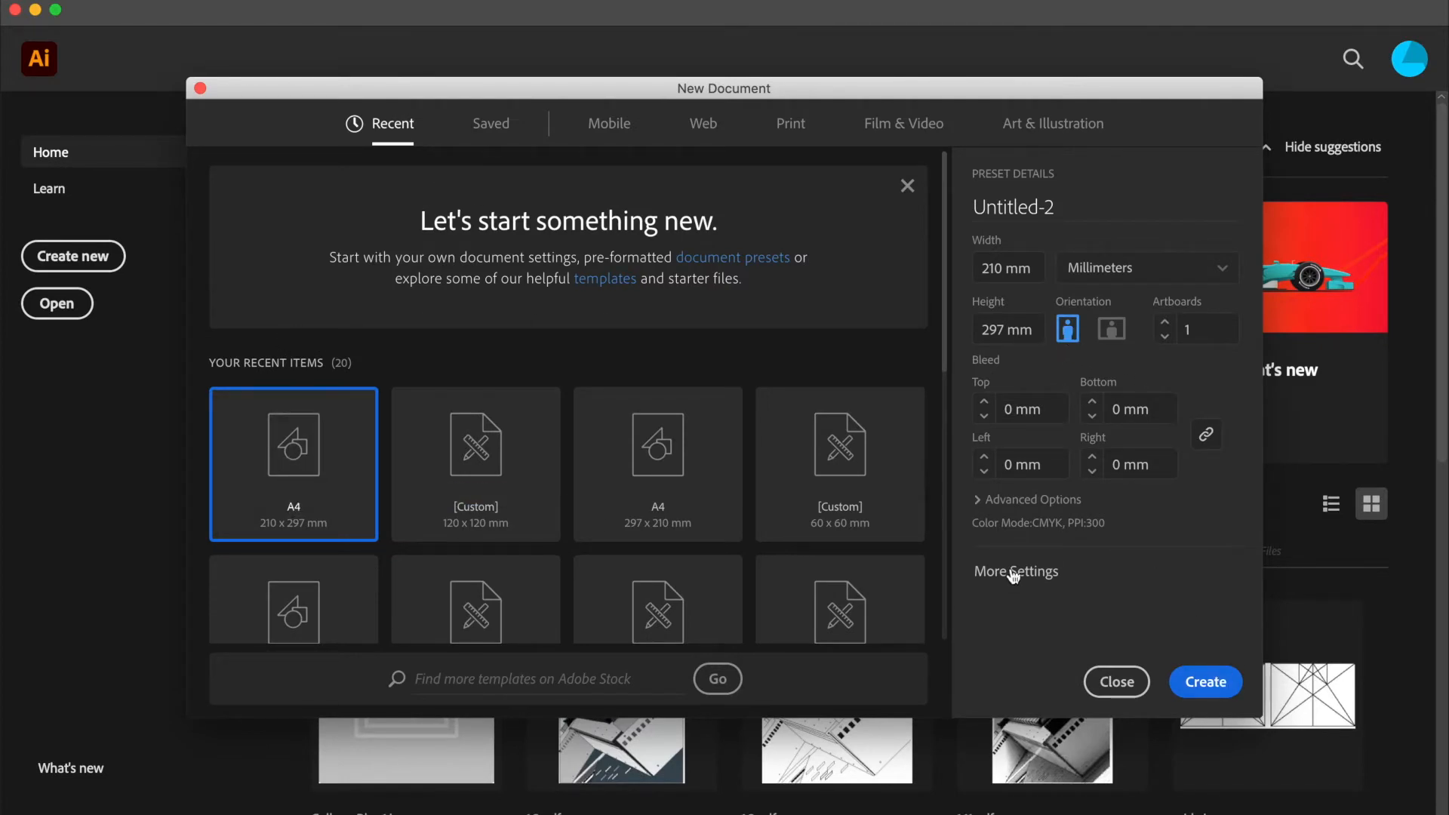
left_click(1008, 501)
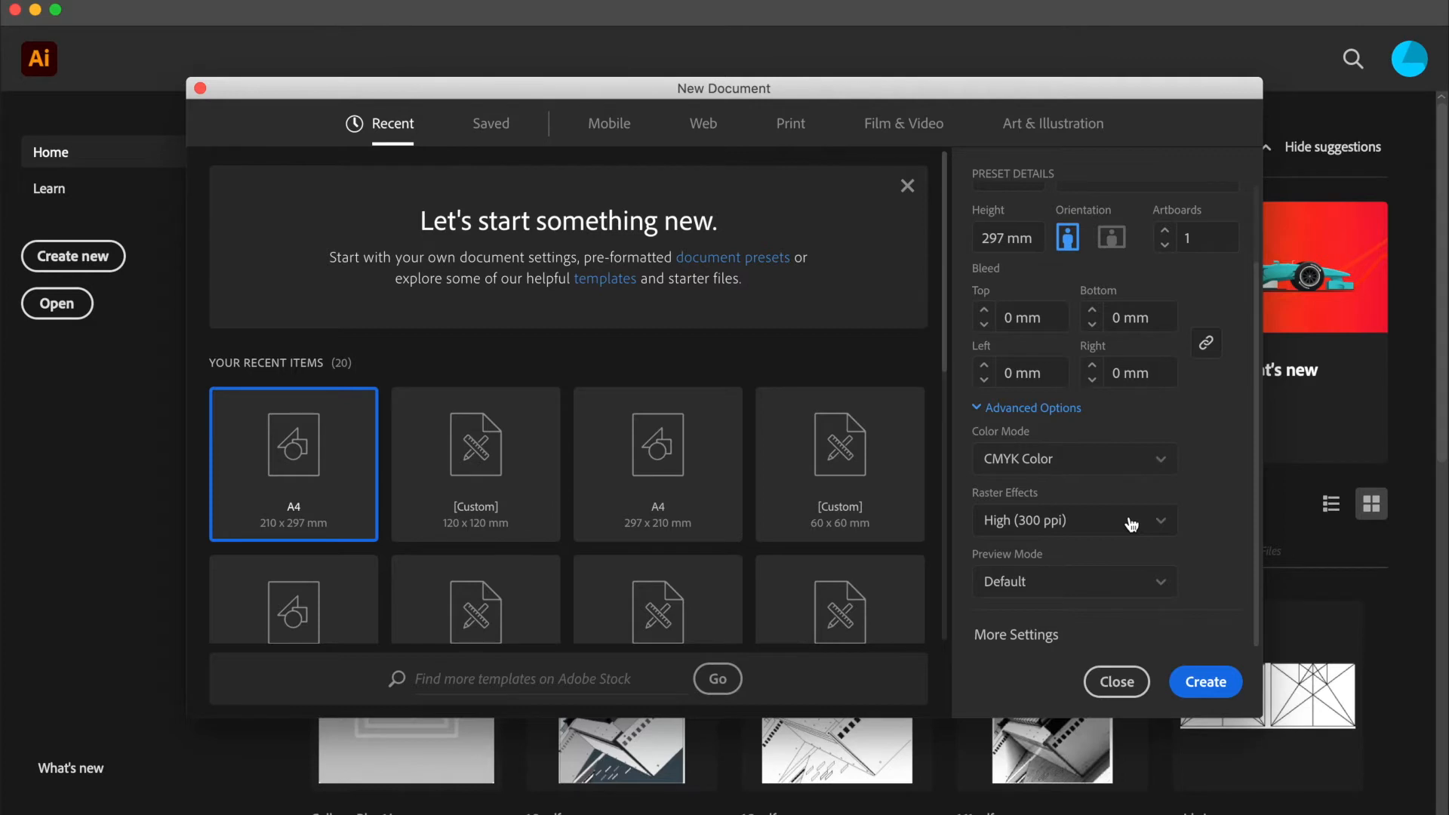
left_click(1208, 681)
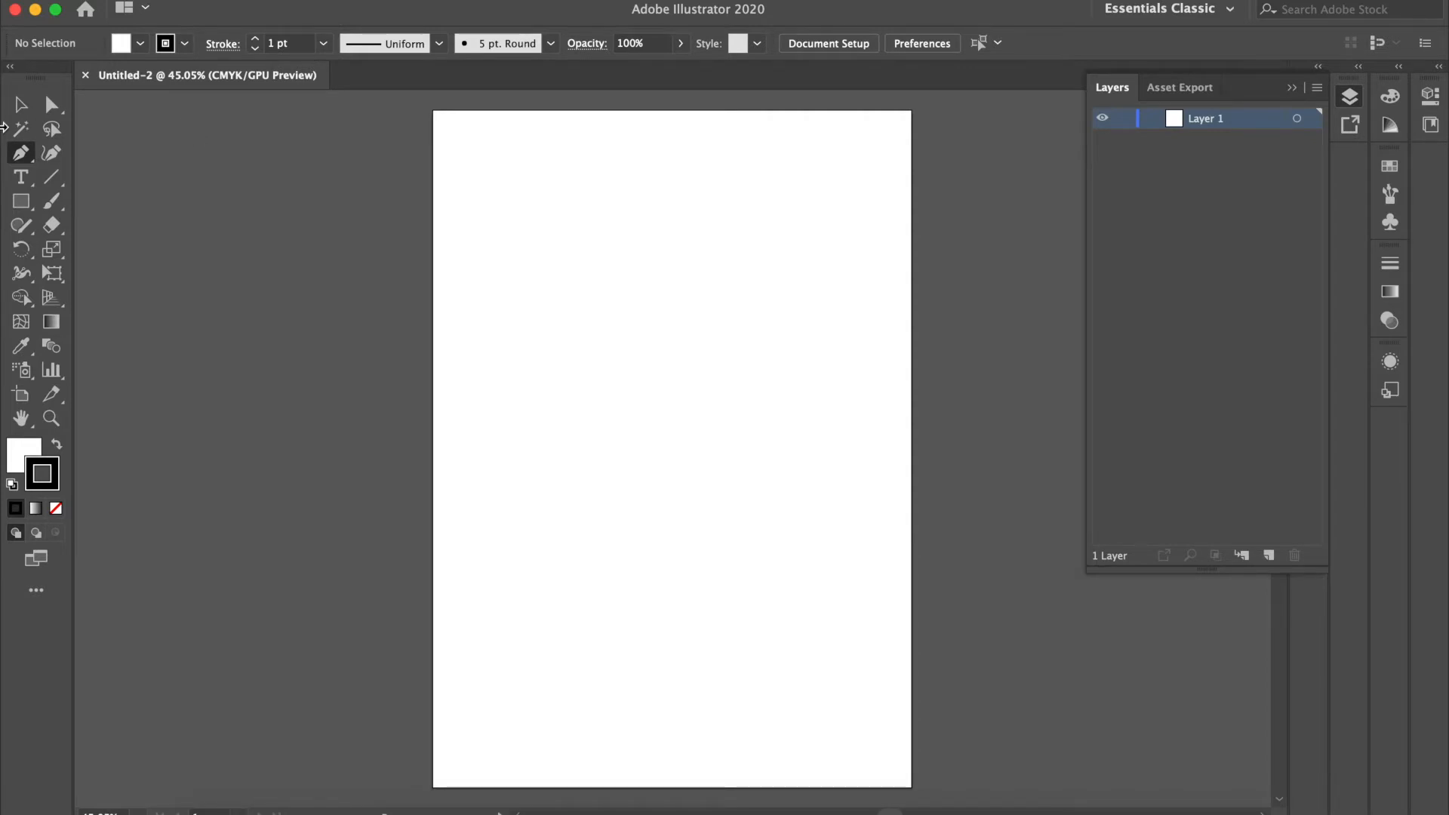
Step: Add a wide text frame near the top of the artboard containing the text "ICON."
left_click(27, 182)
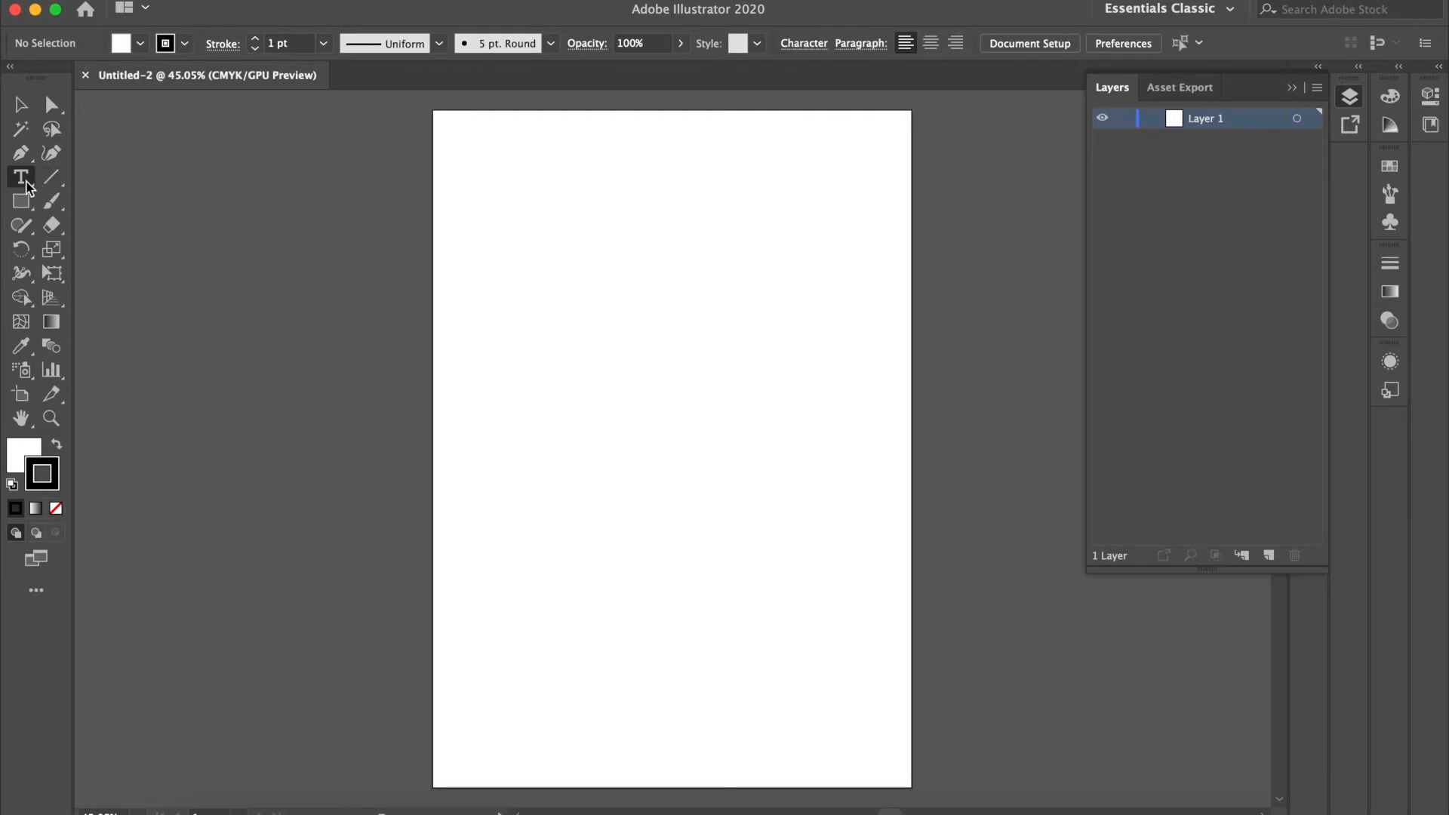
left_click_drag(549, 173, 814, 259)
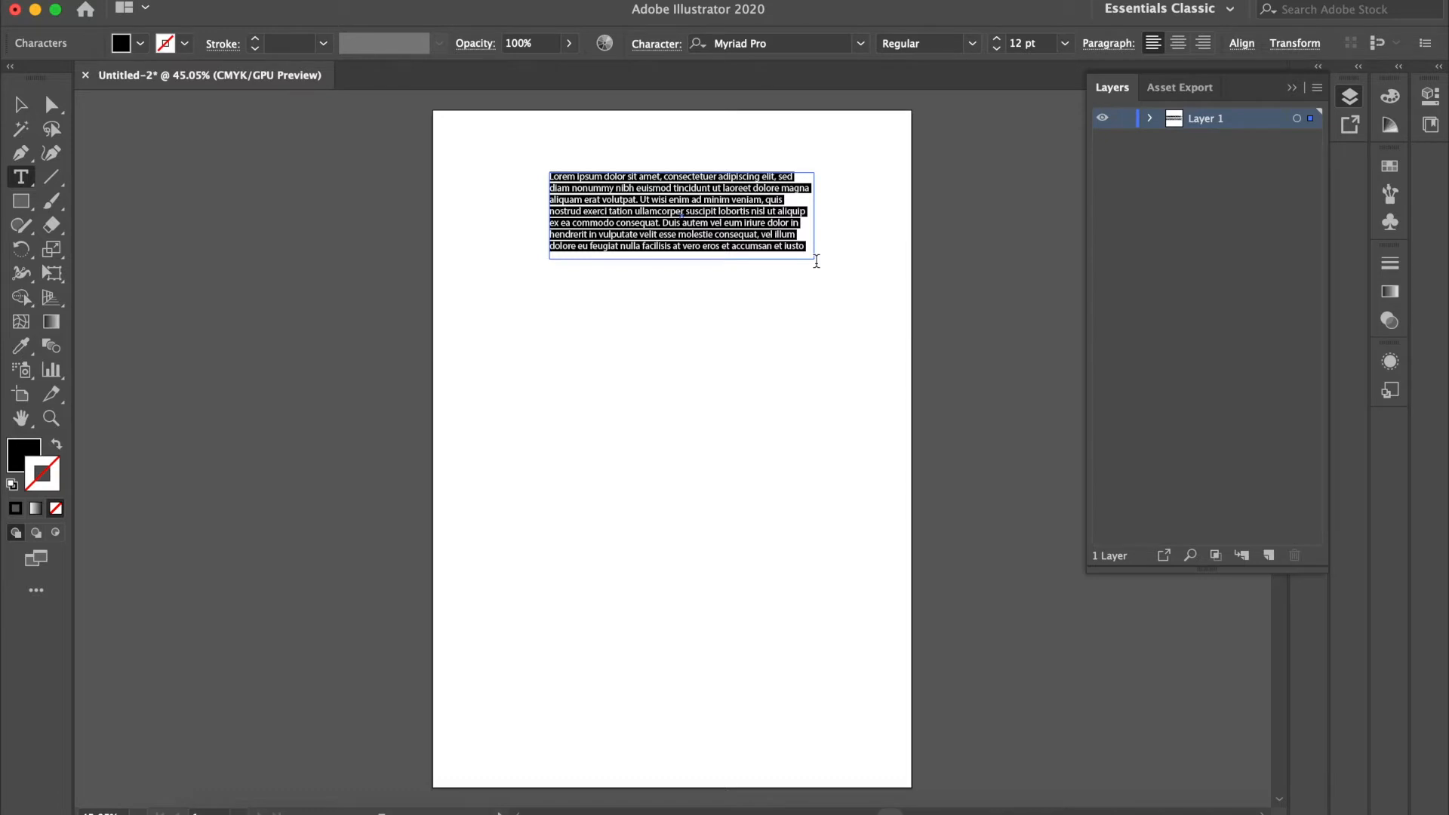
type("ICON")
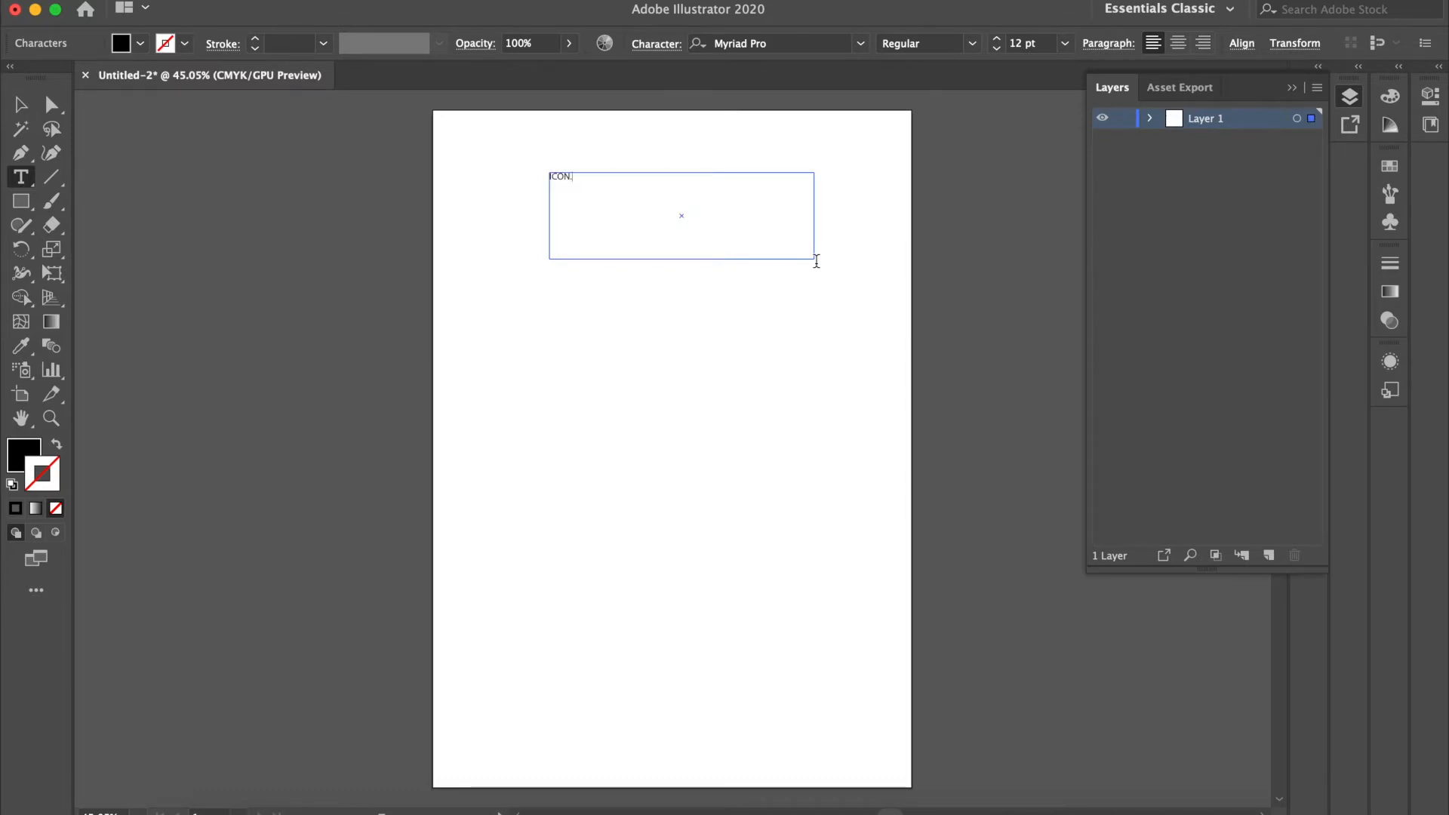
Step: Format the "ICON." text in Futura Medium at 36 pt
left_click_drag(609, 189, 462, 181)
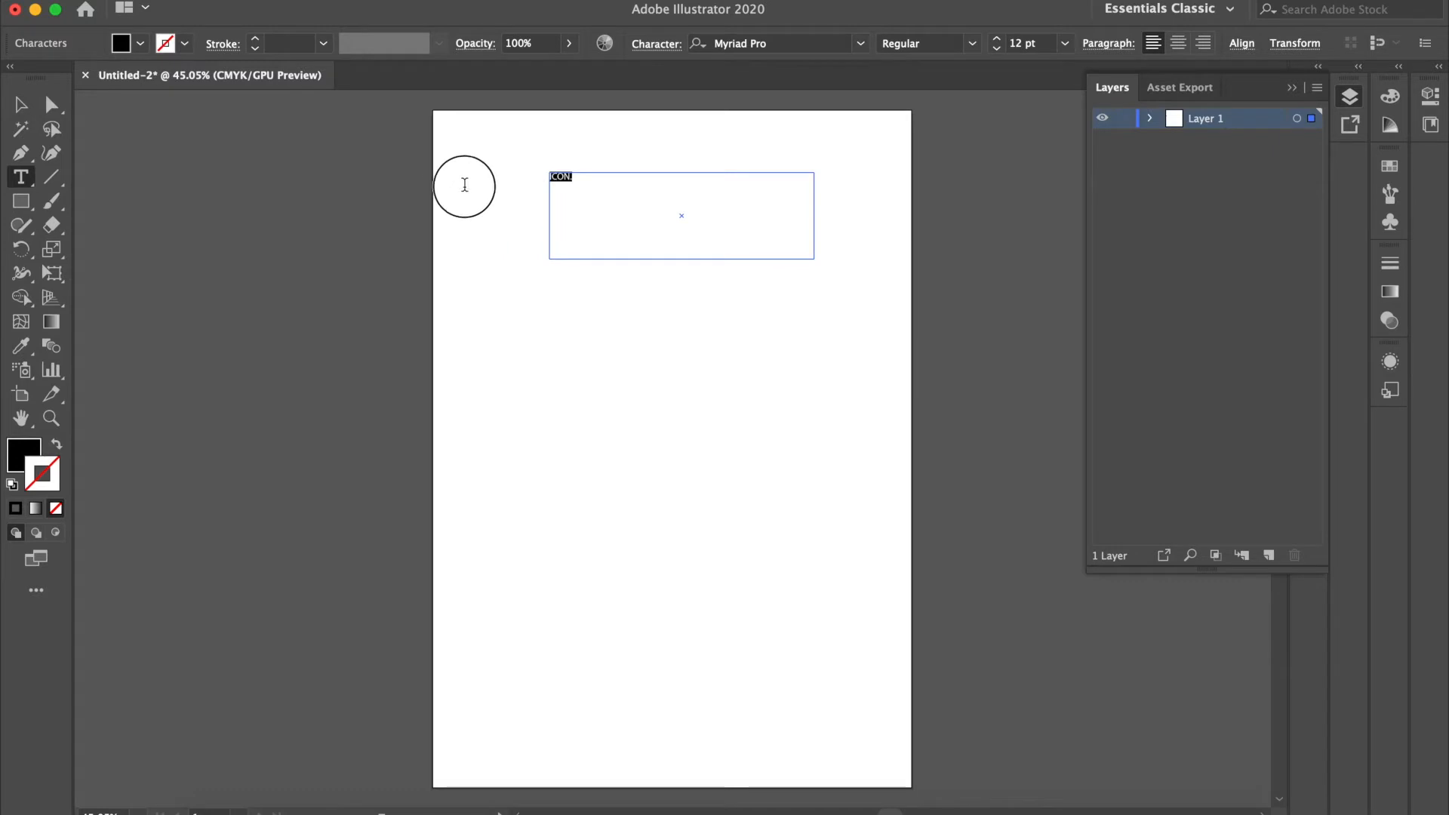
left_click(861, 43)
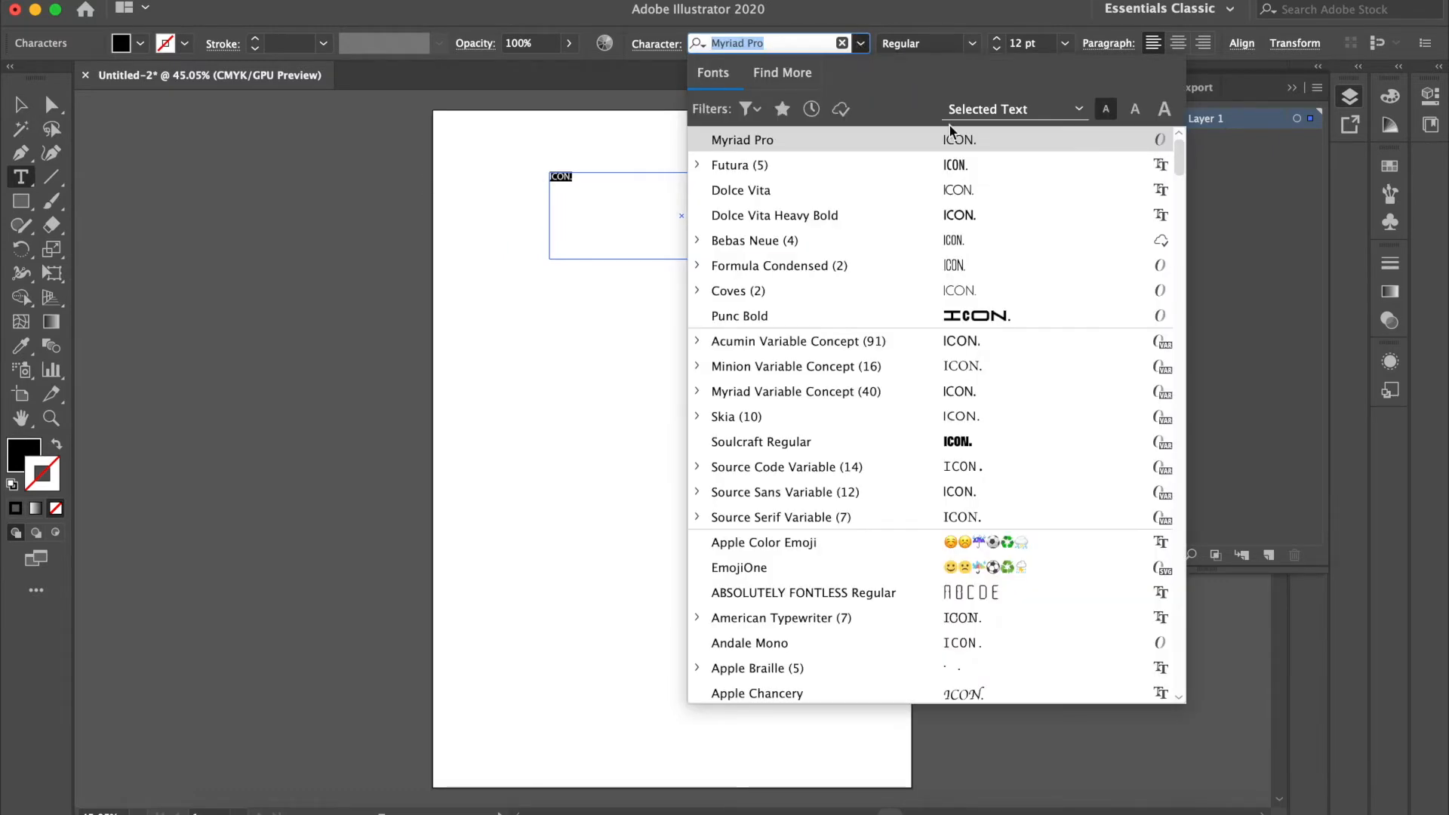
left_click(954, 164)
left_click(973, 43)
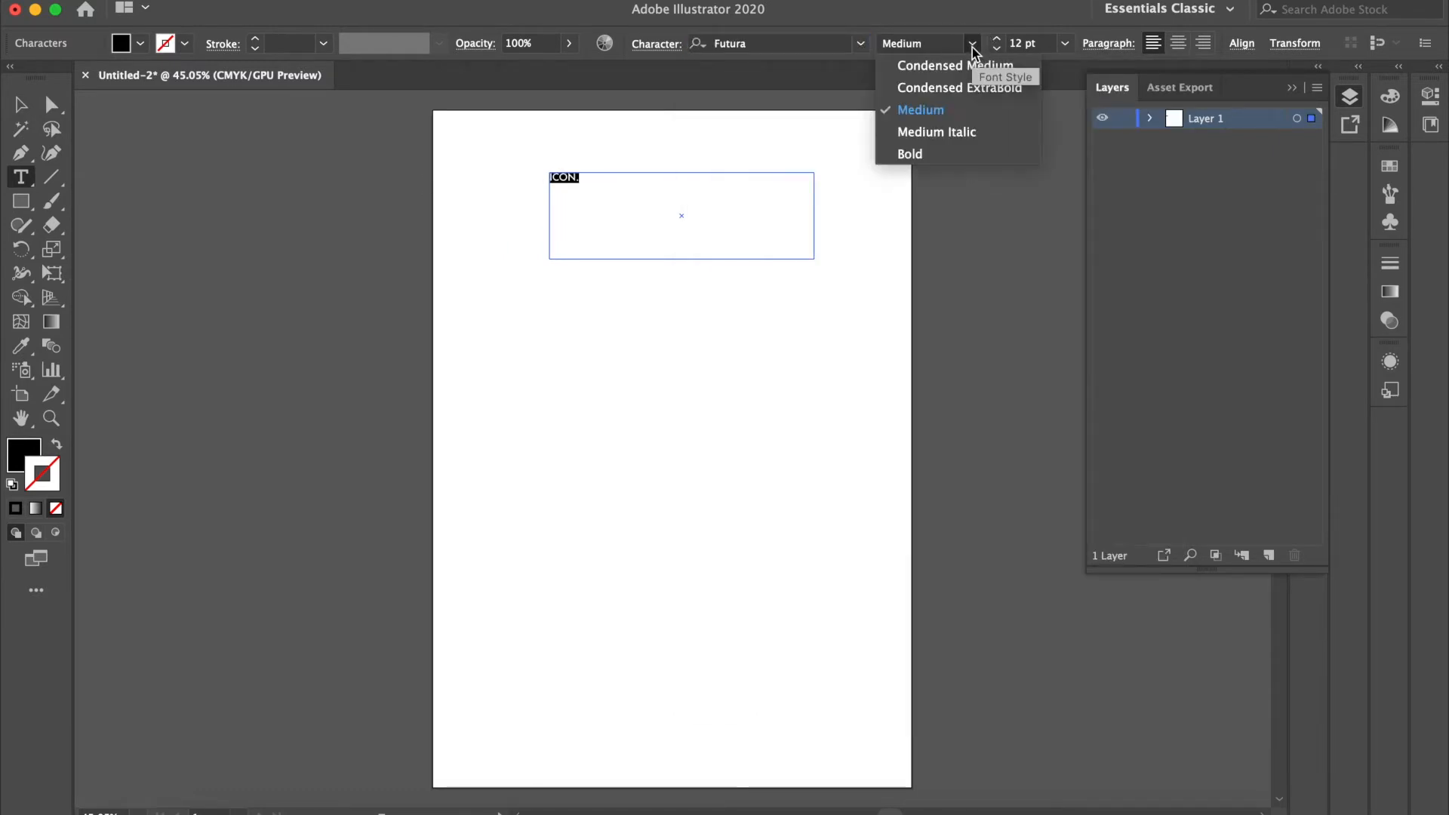
left_click(956, 117)
left_click(998, 41)
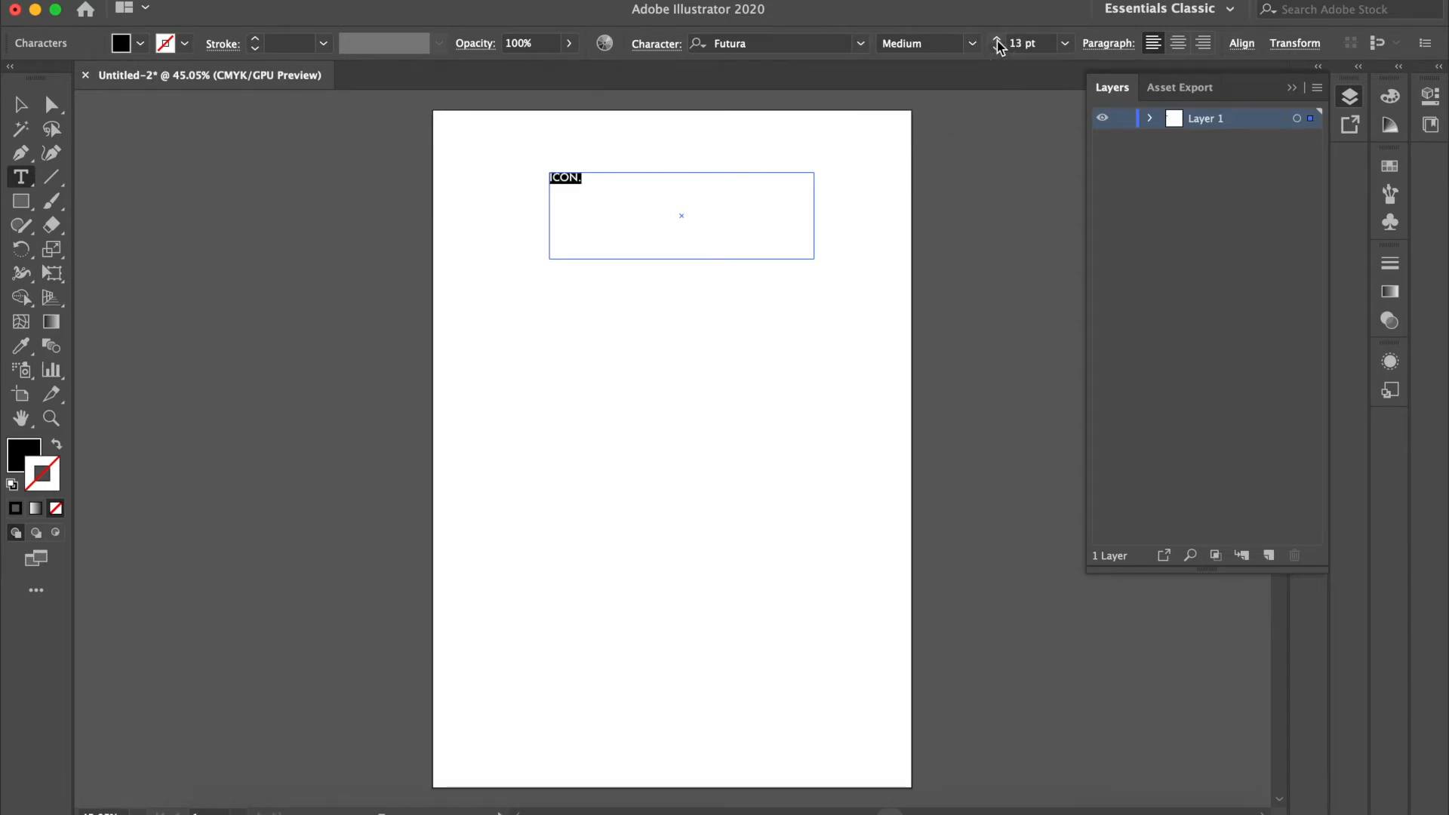
left_click(1065, 43)
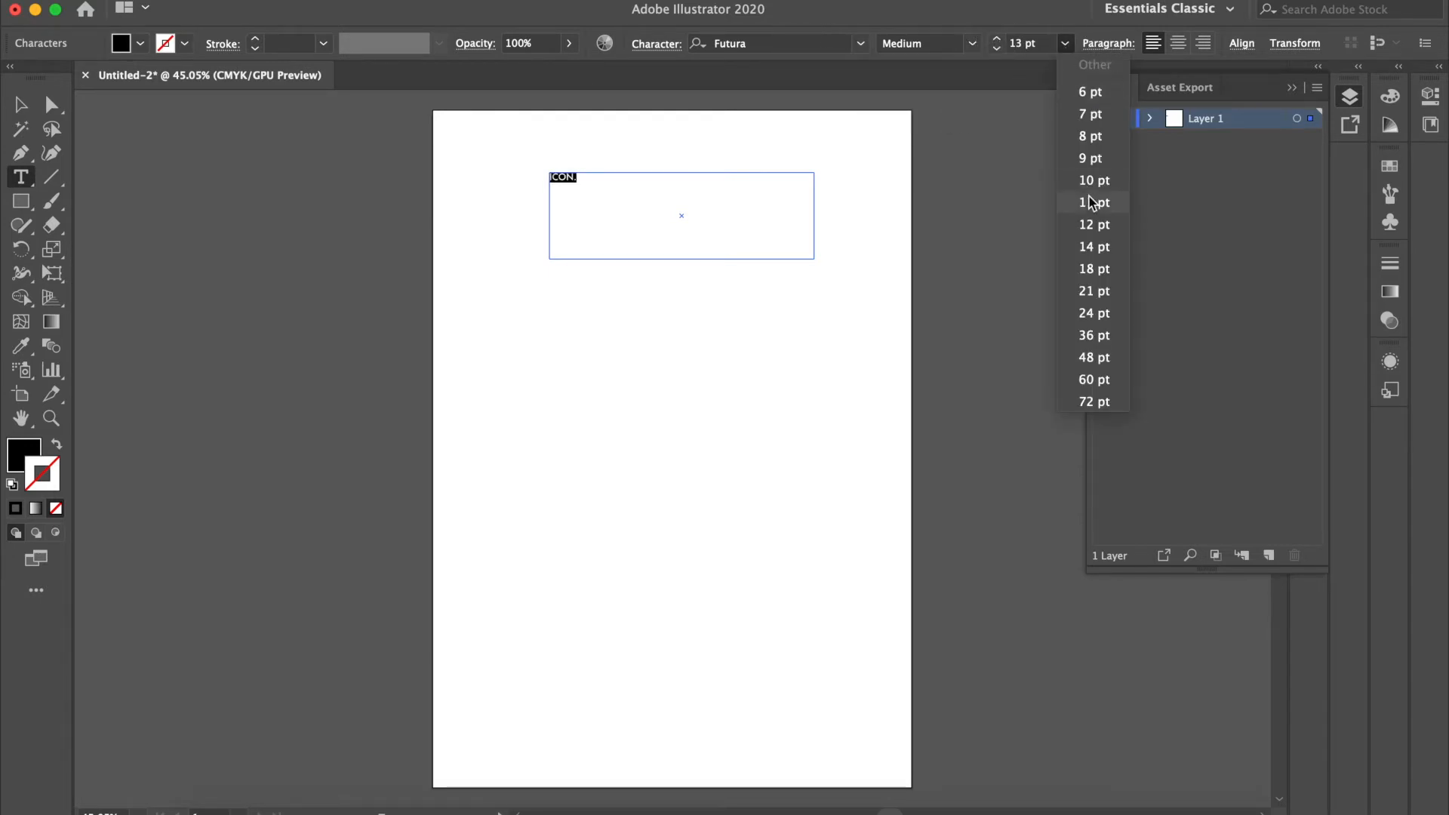
left_click(1106, 336)
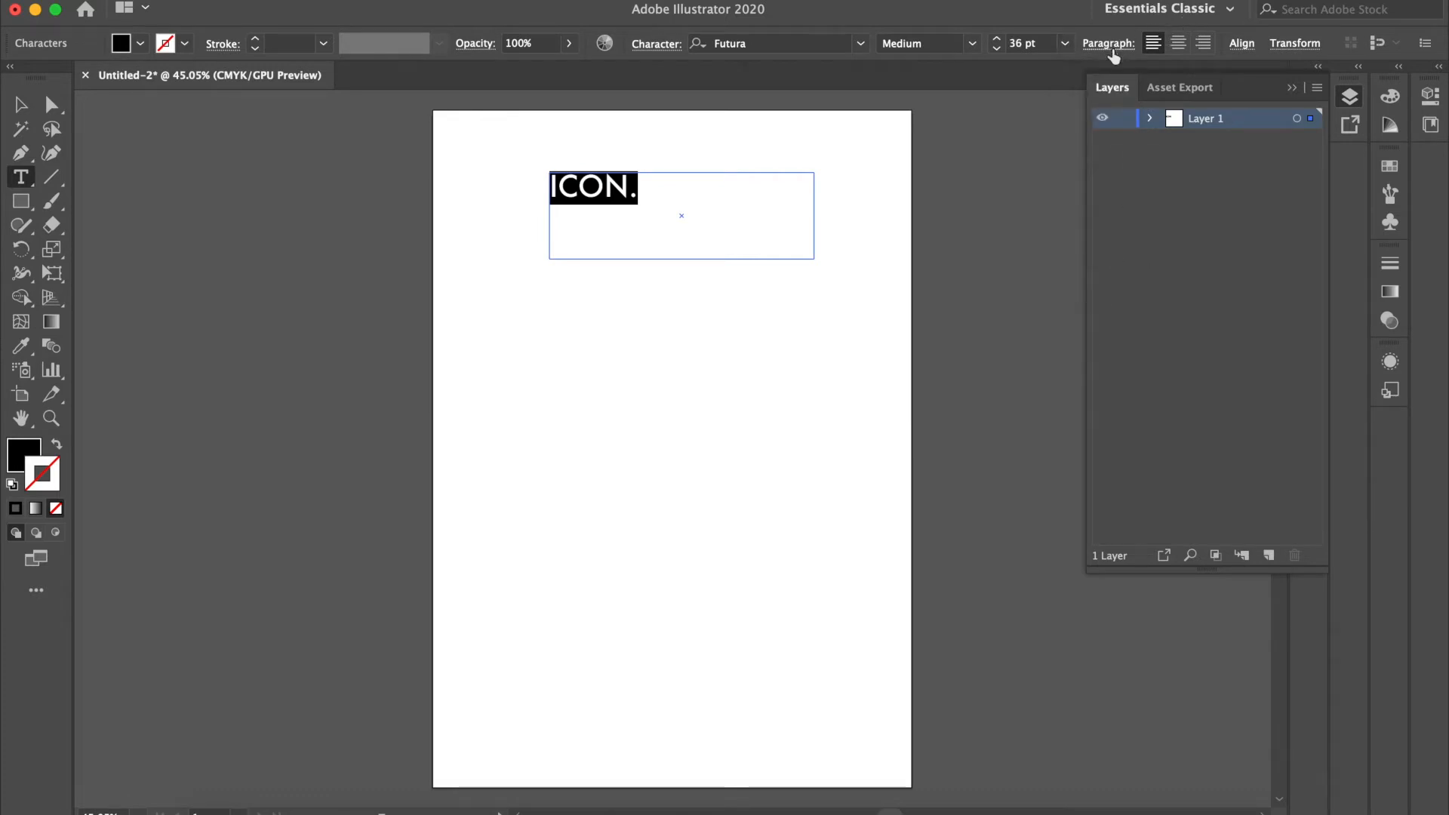
Step: Collapse the layer list, then bring up the full character settings and place them beside the artboard
left_click(1292, 89)
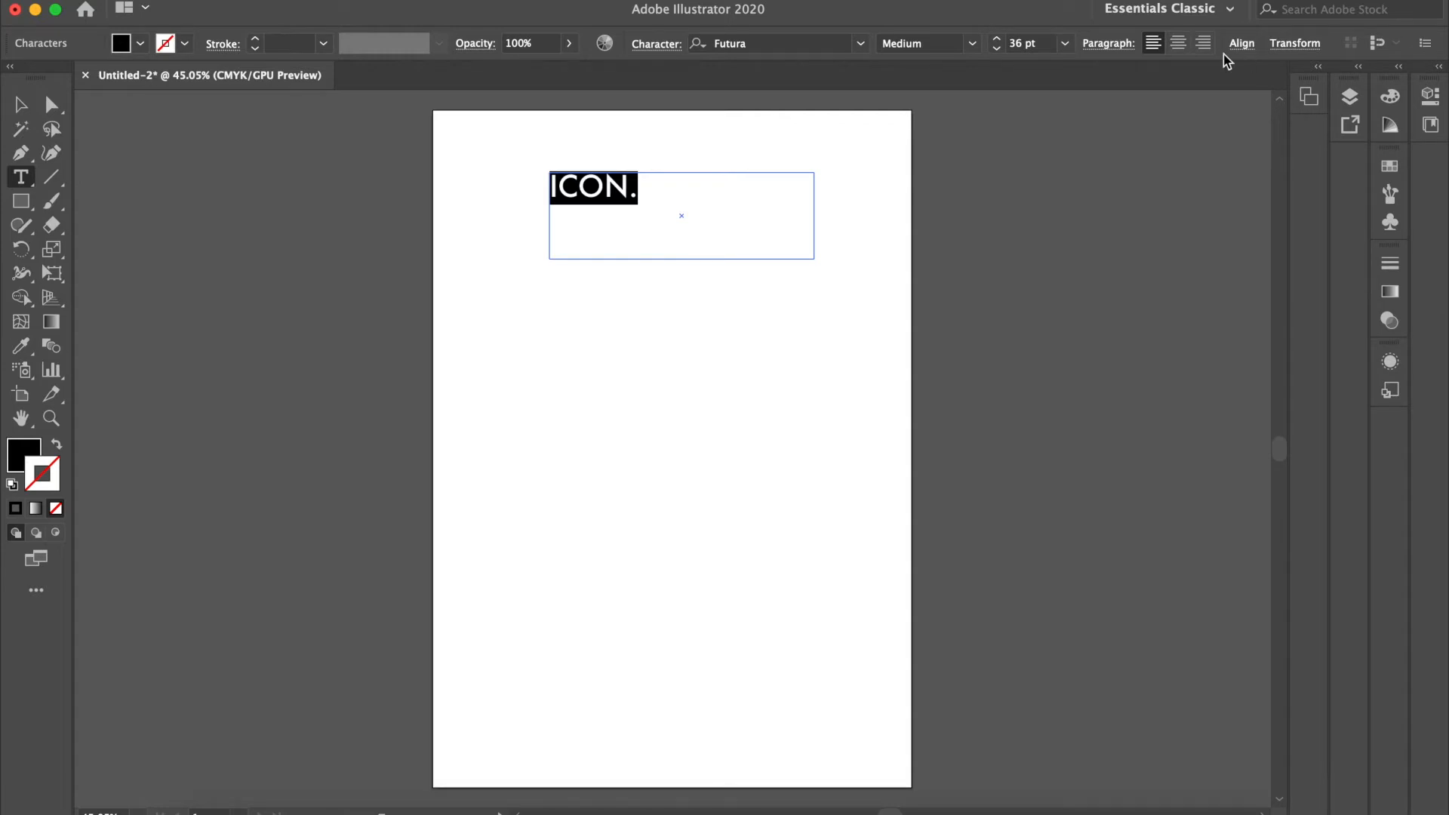
left_click(526, 0)
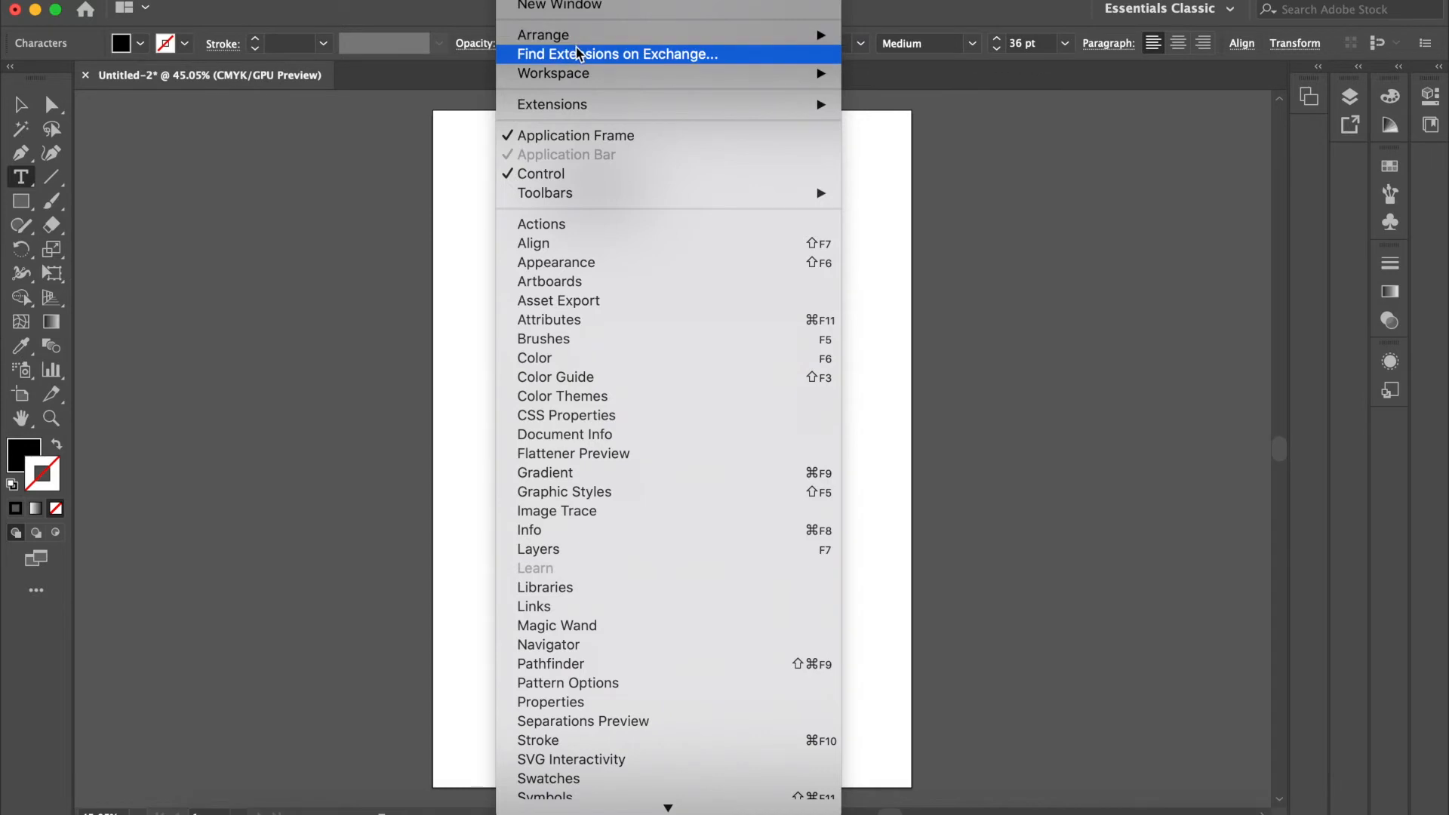
scroll(734, 416, "down", 2)
scroll(732, 416, "down", 4)
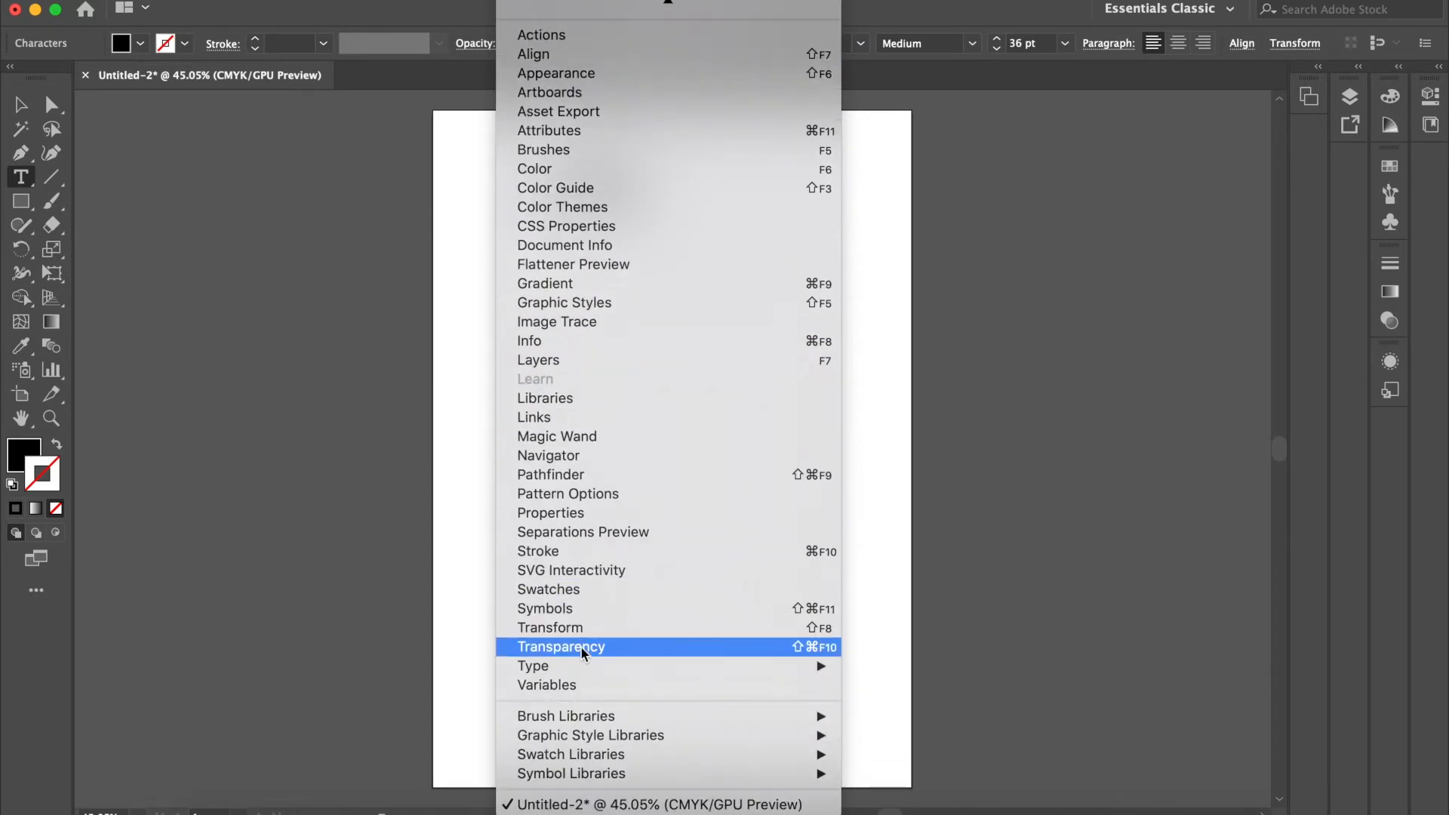
mouse_move(727, 666)
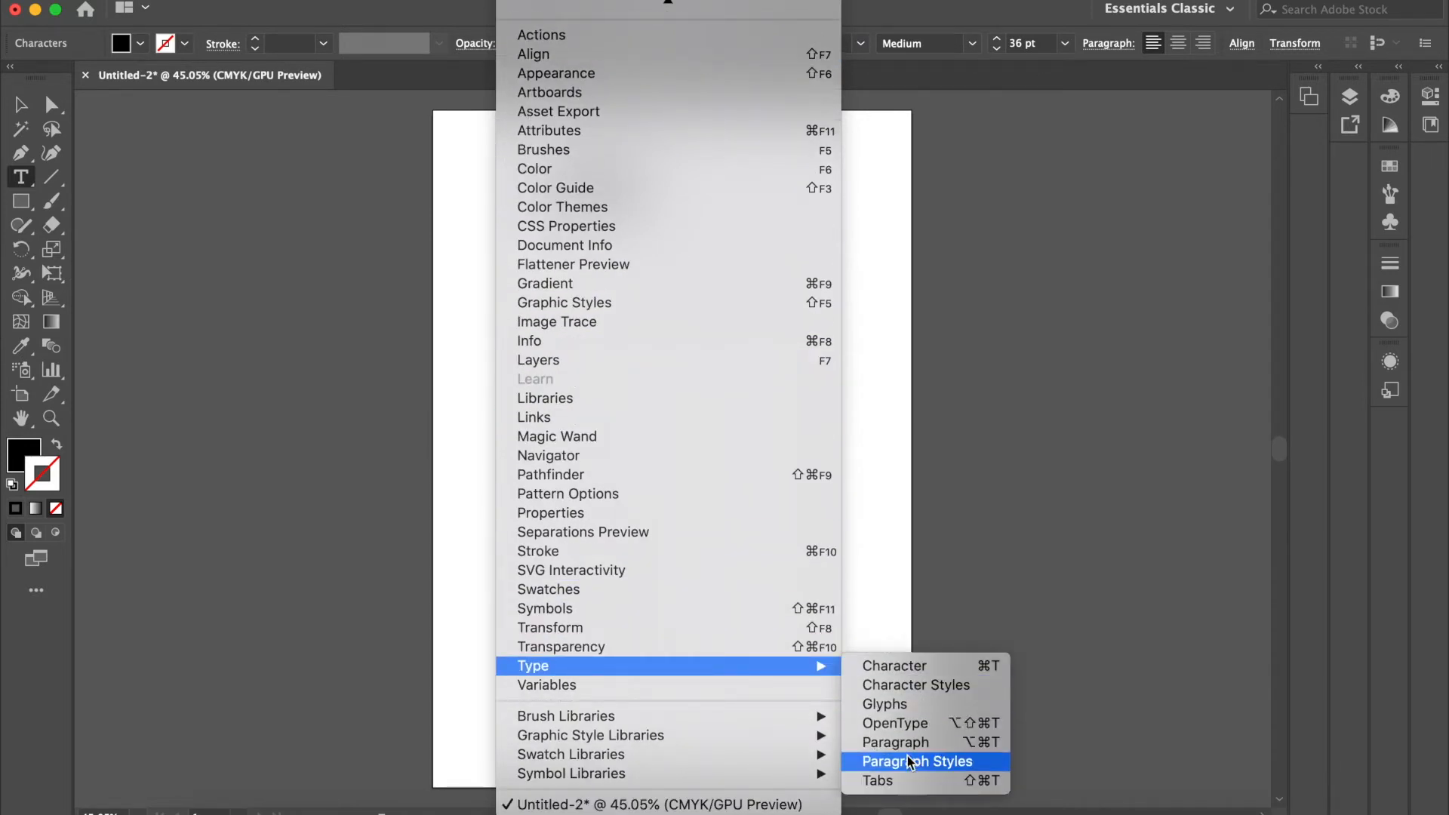
left_click(910, 671)
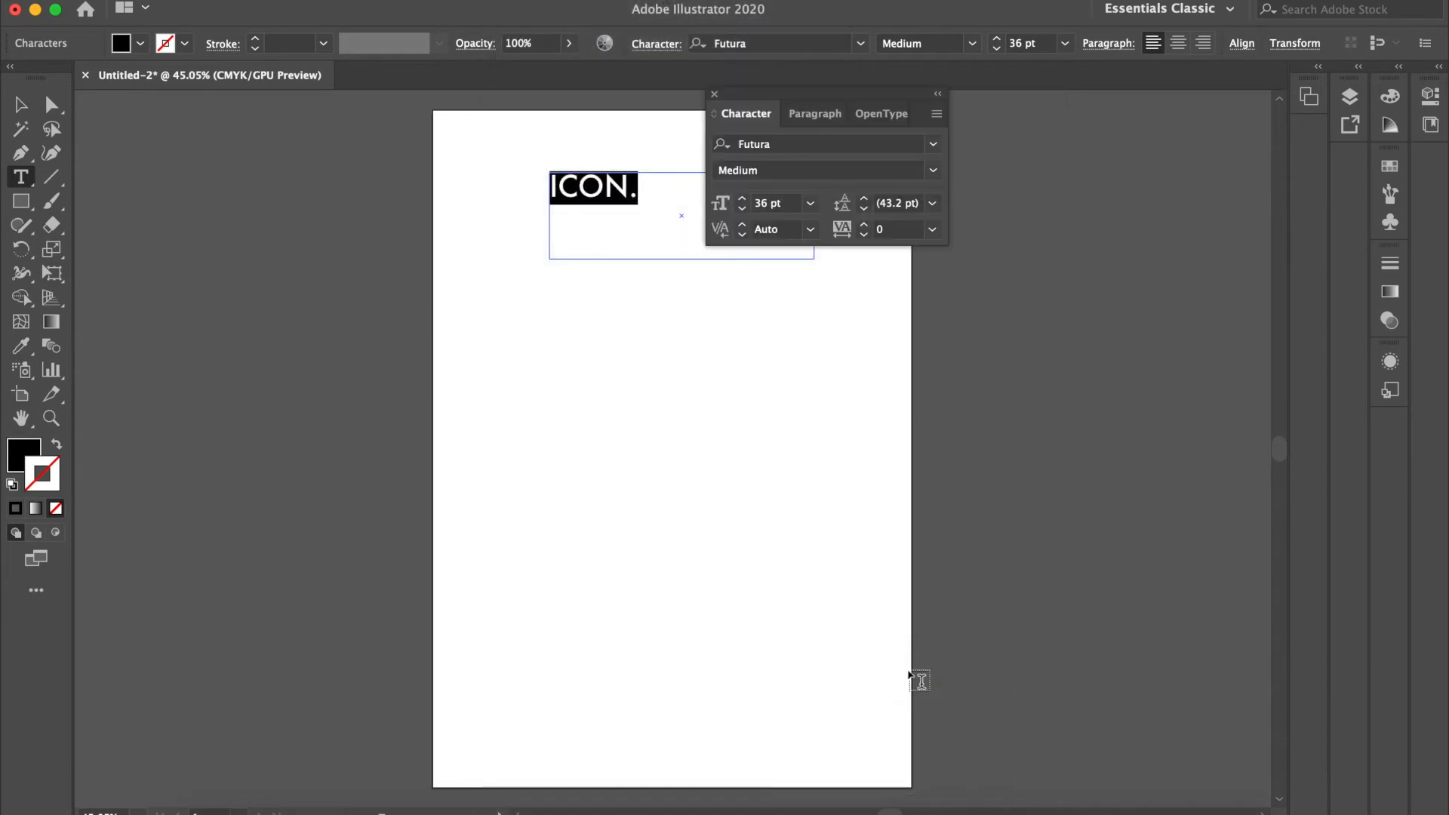
left_click_drag(763, 103, 1117, 137)
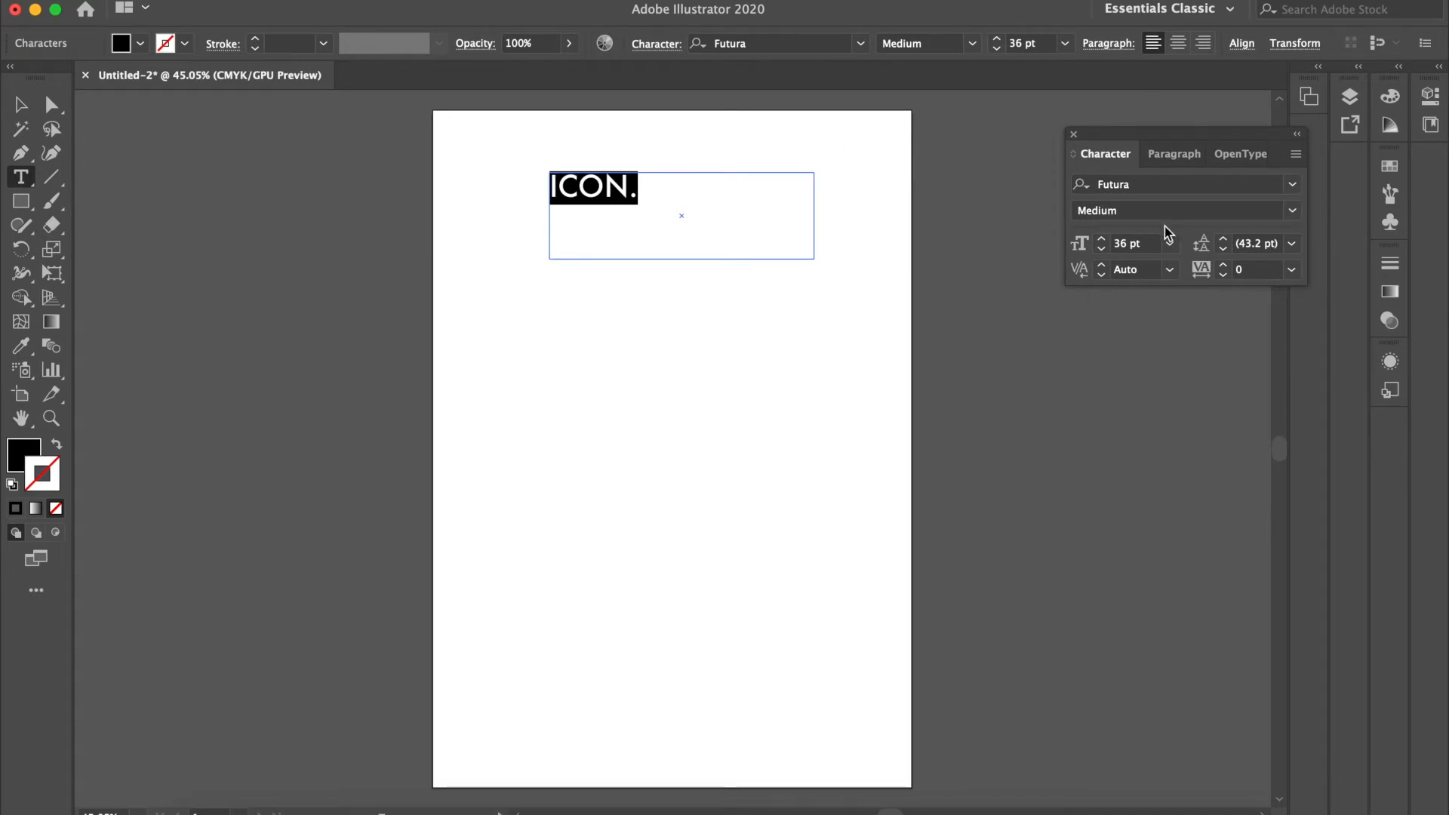
left_click(1297, 154)
left_click(1201, 159)
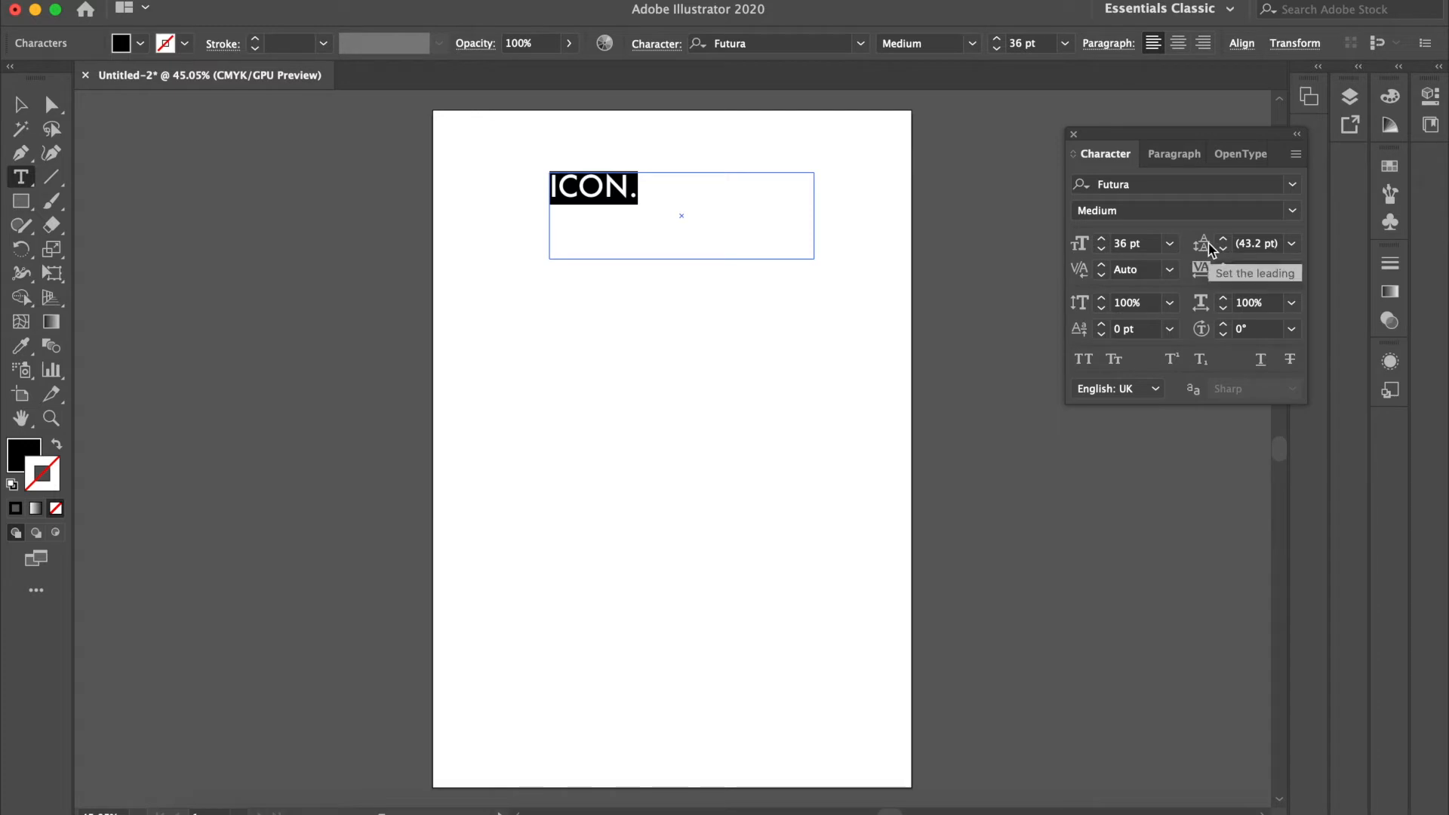
Step: Tighten the tracking of the "ICON." text to -58
left_click(1224, 275)
left_click(1224, 275)
left_click(1224, 274)
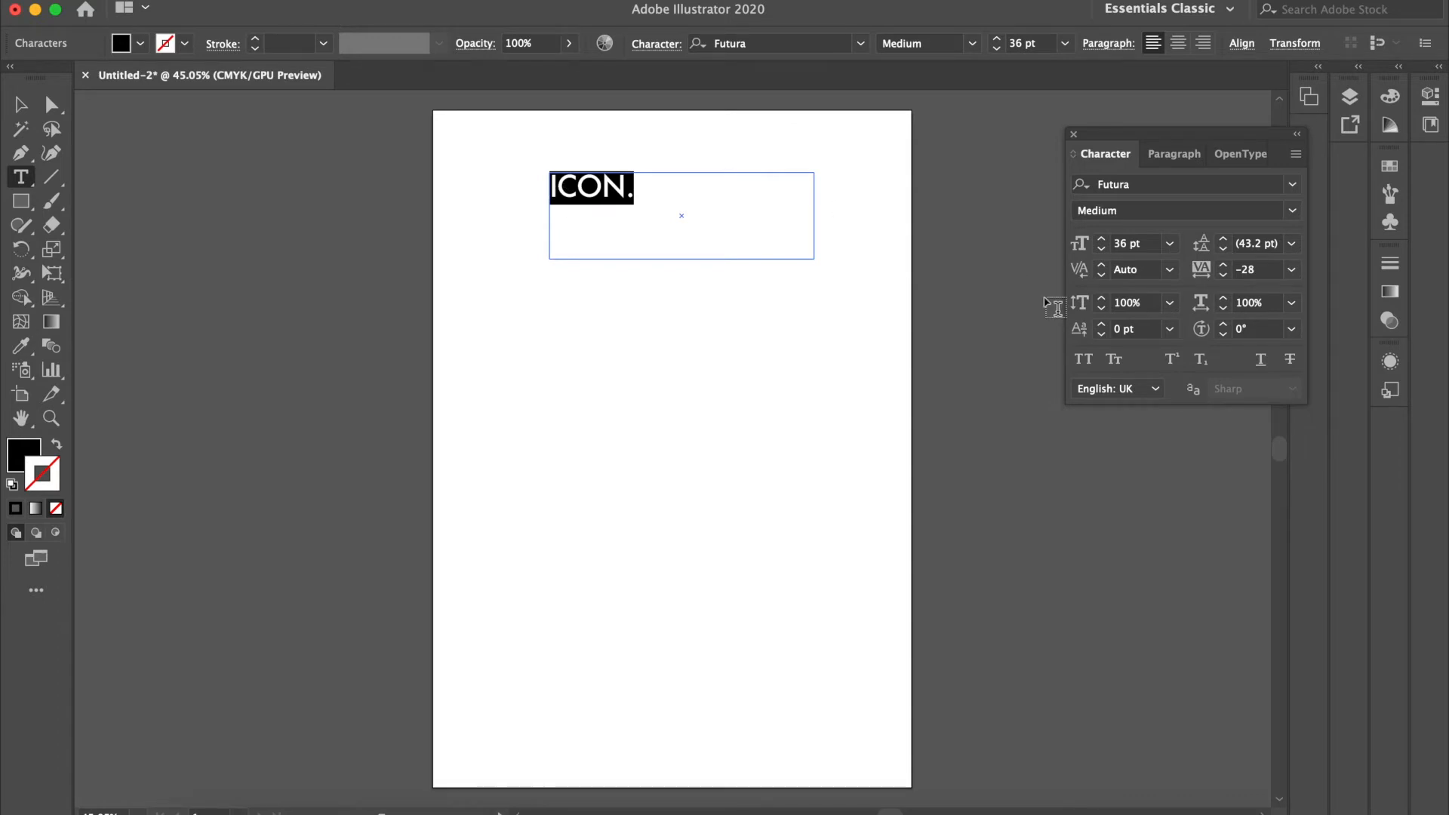
left_click(1224, 274)
left_click(1223, 275)
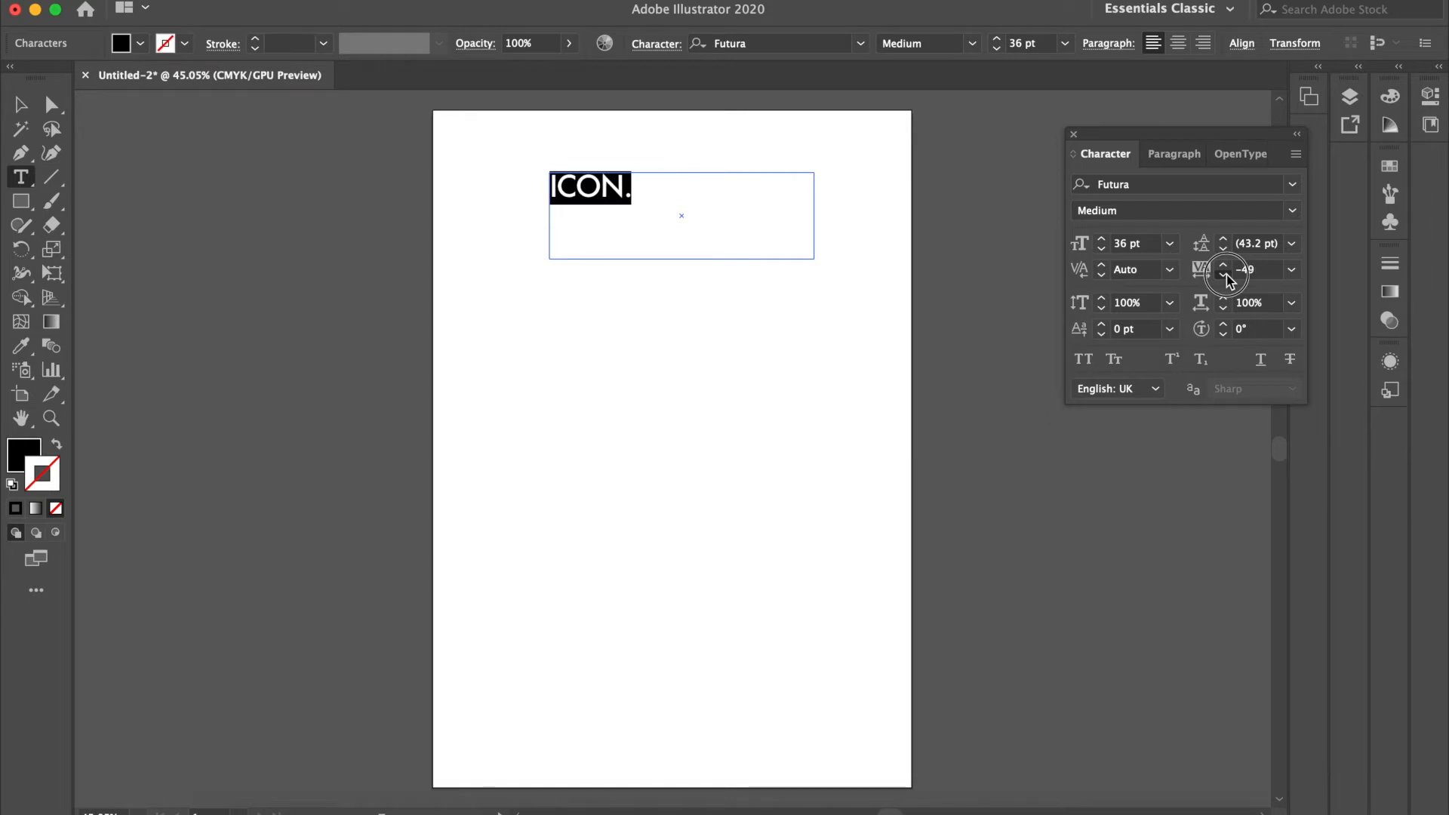
Step: Centre-align the "ICON." text and shrink its frame height to fit the single line
left_click(1173, 154)
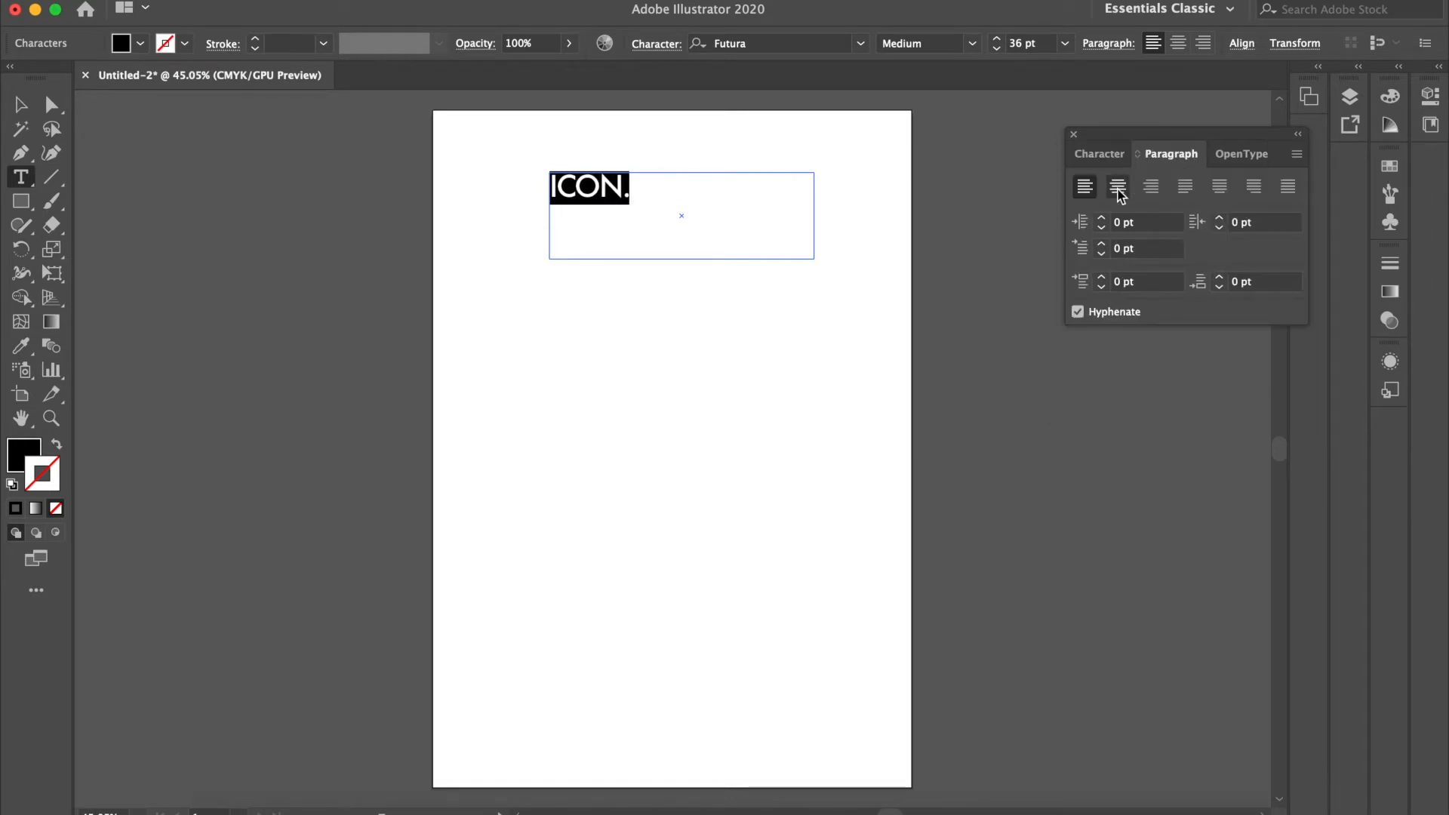
left_click(1118, 186)
left_click(20, 105)
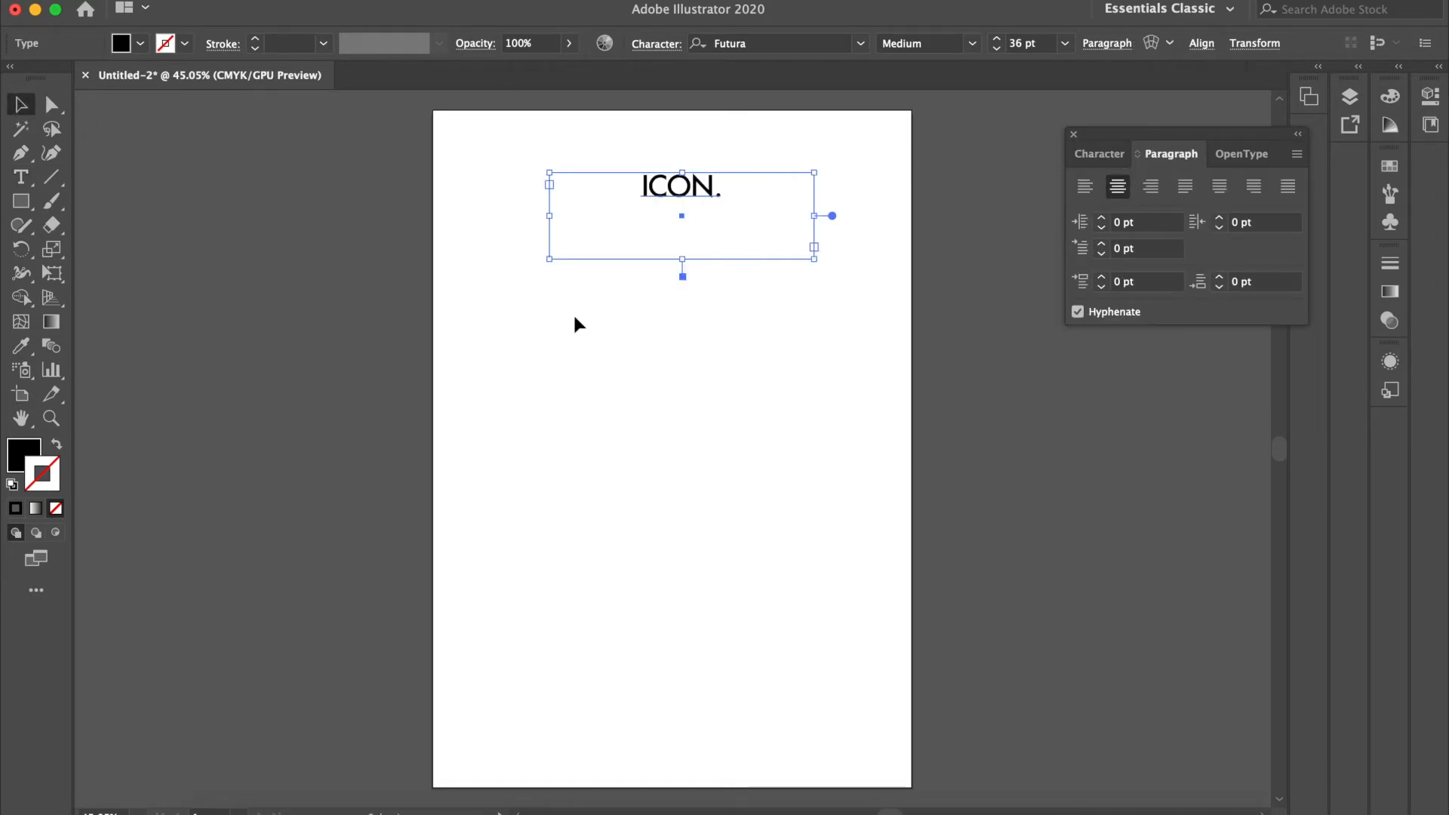
double_click(682, 276)
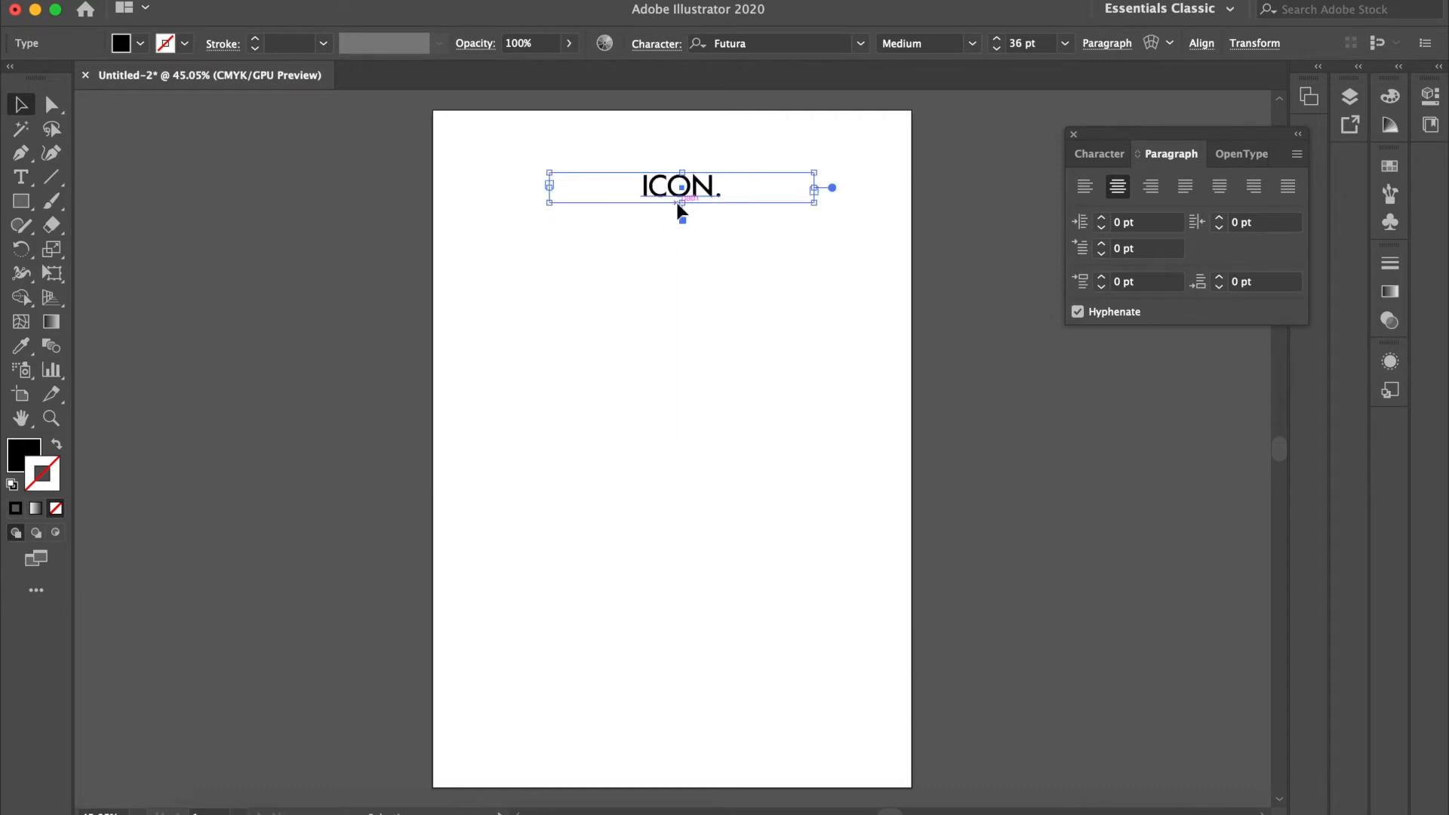
Step: Duplicate the Futura "ICON." text and place the copy directly below the original, with a small gap between them
key("ctrl+v")
key("Delete")
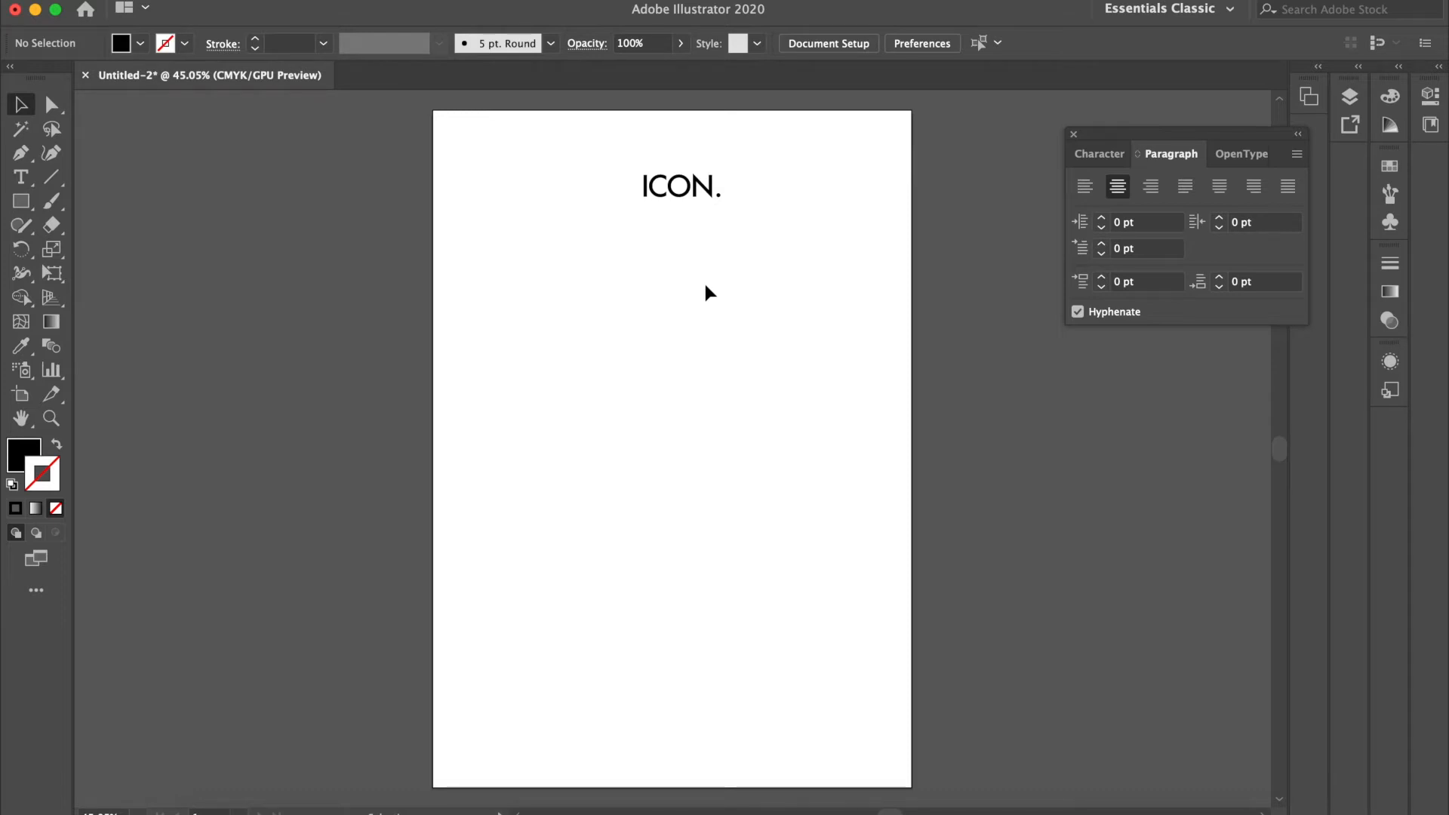
left_click(679, 185)
key("super+c")
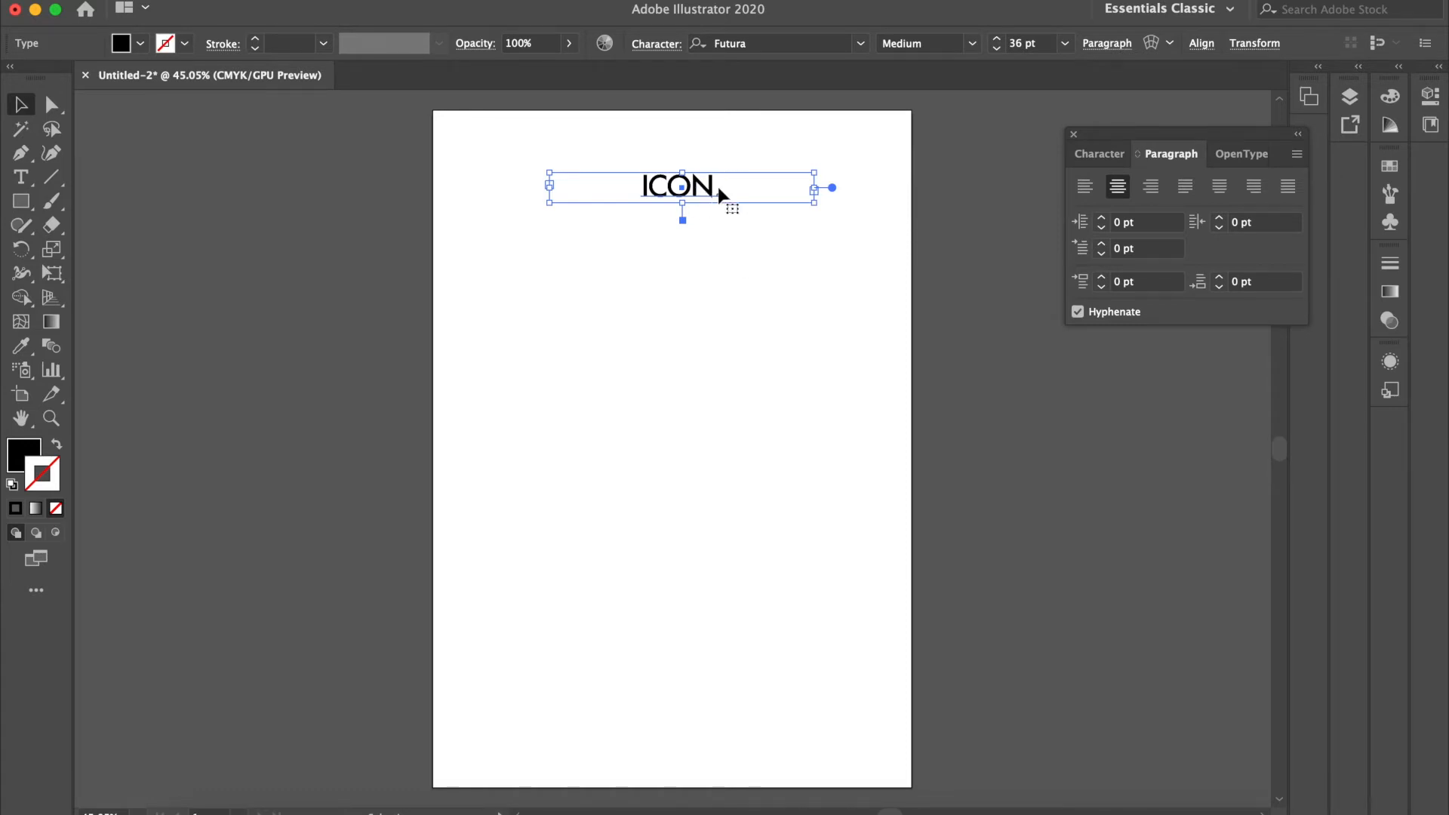
key("shift+Down")
key("shift+Down")
key("shift+Down")
key("shift+Down")
key("shift+Down")
key("shift+Down")
key("shift+Down")
key("shift+Down")
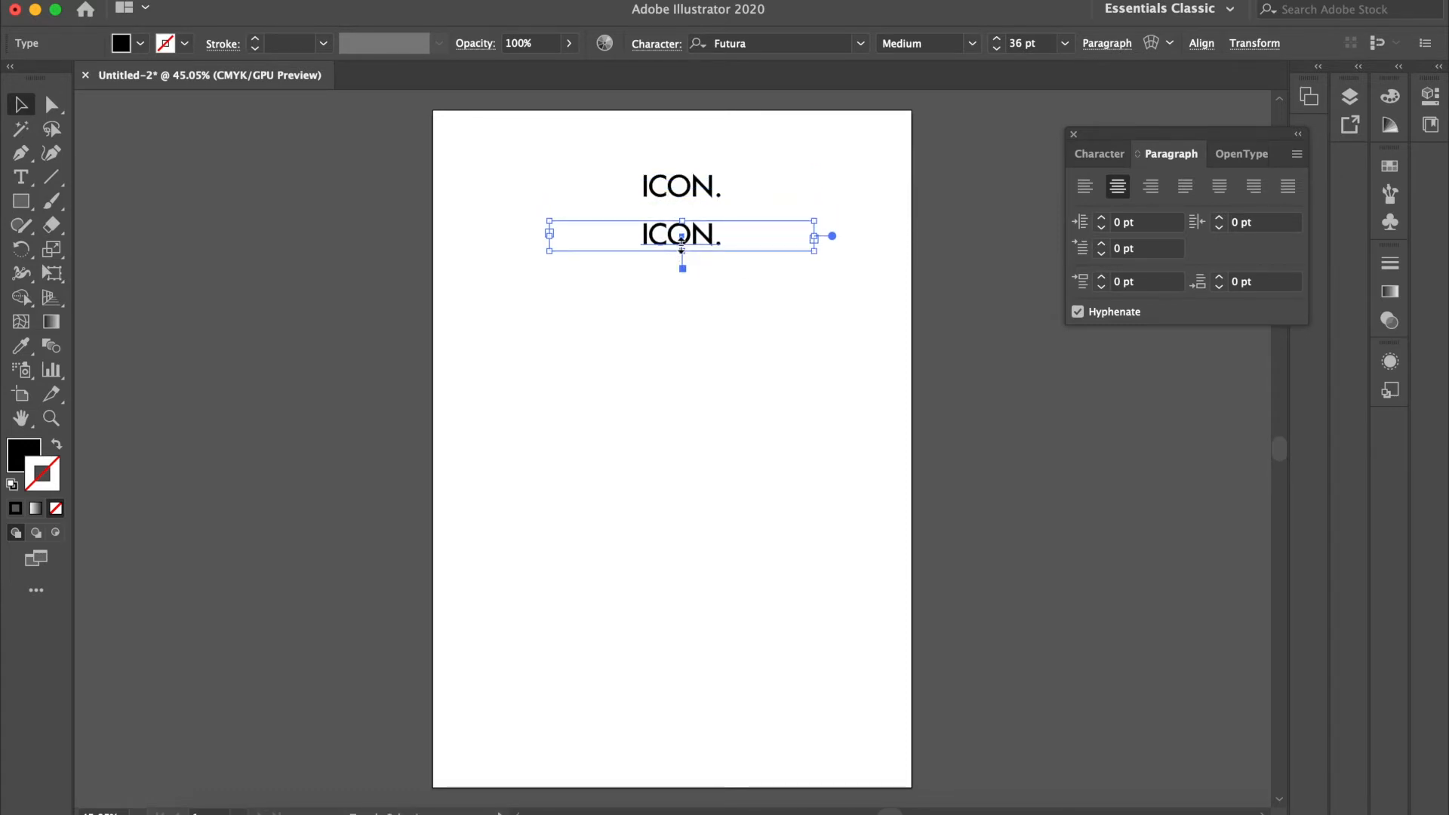
left_click_drag(681, 249, 681, 242)
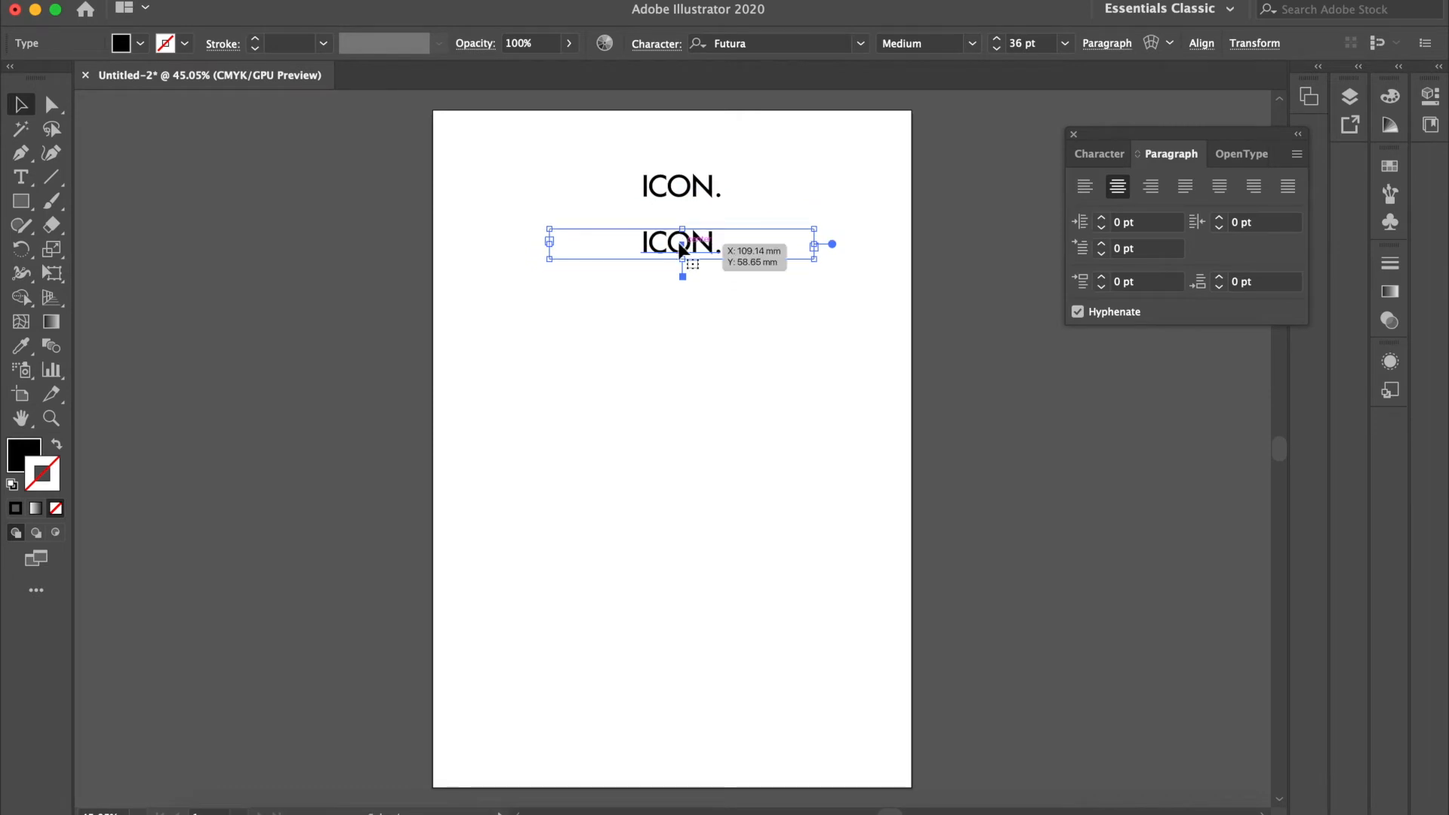
Step: Set the font of the lower "ICON." copy to Punc Bold
left_click(862, 44)
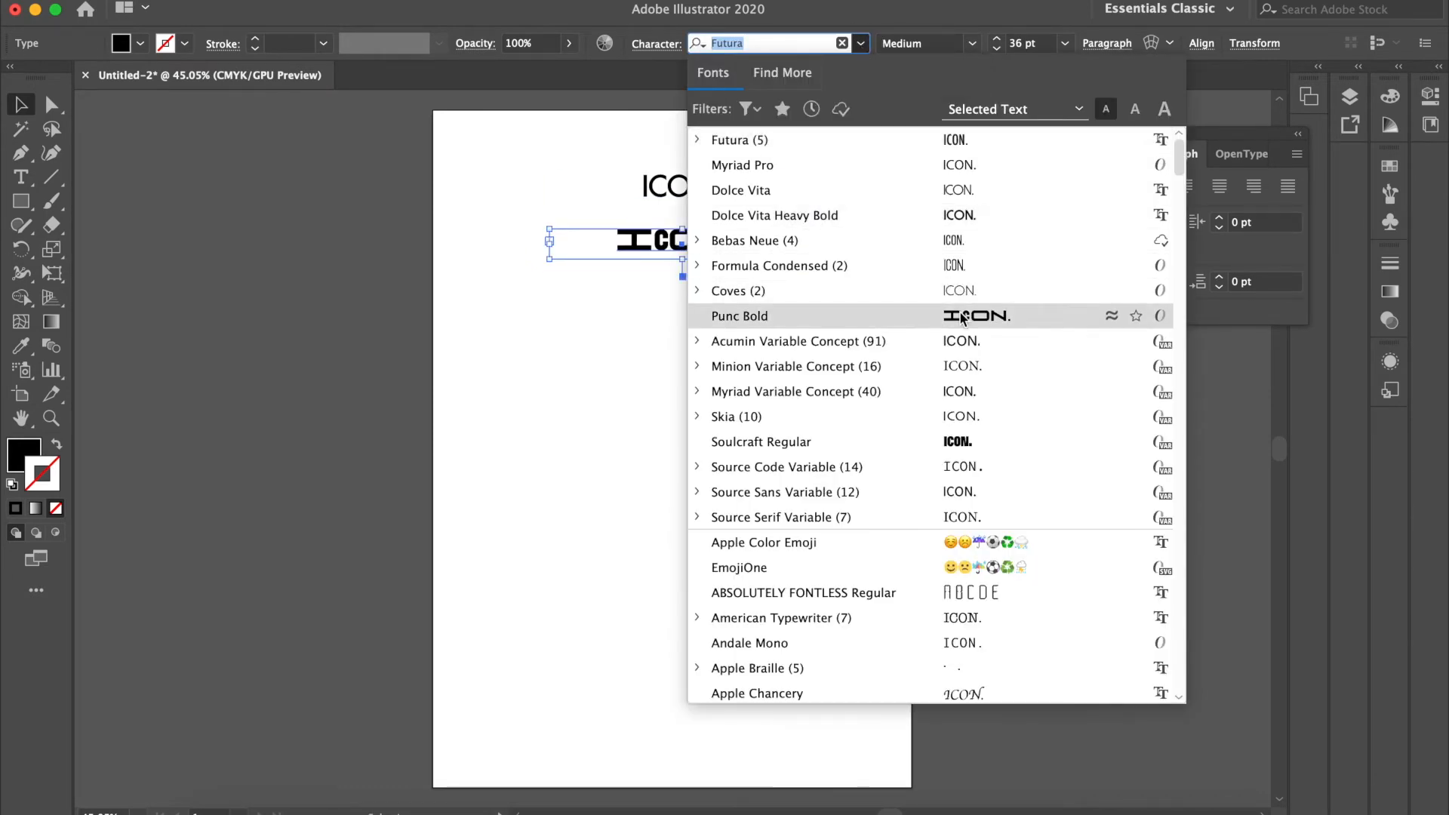
left_click(952, 316)
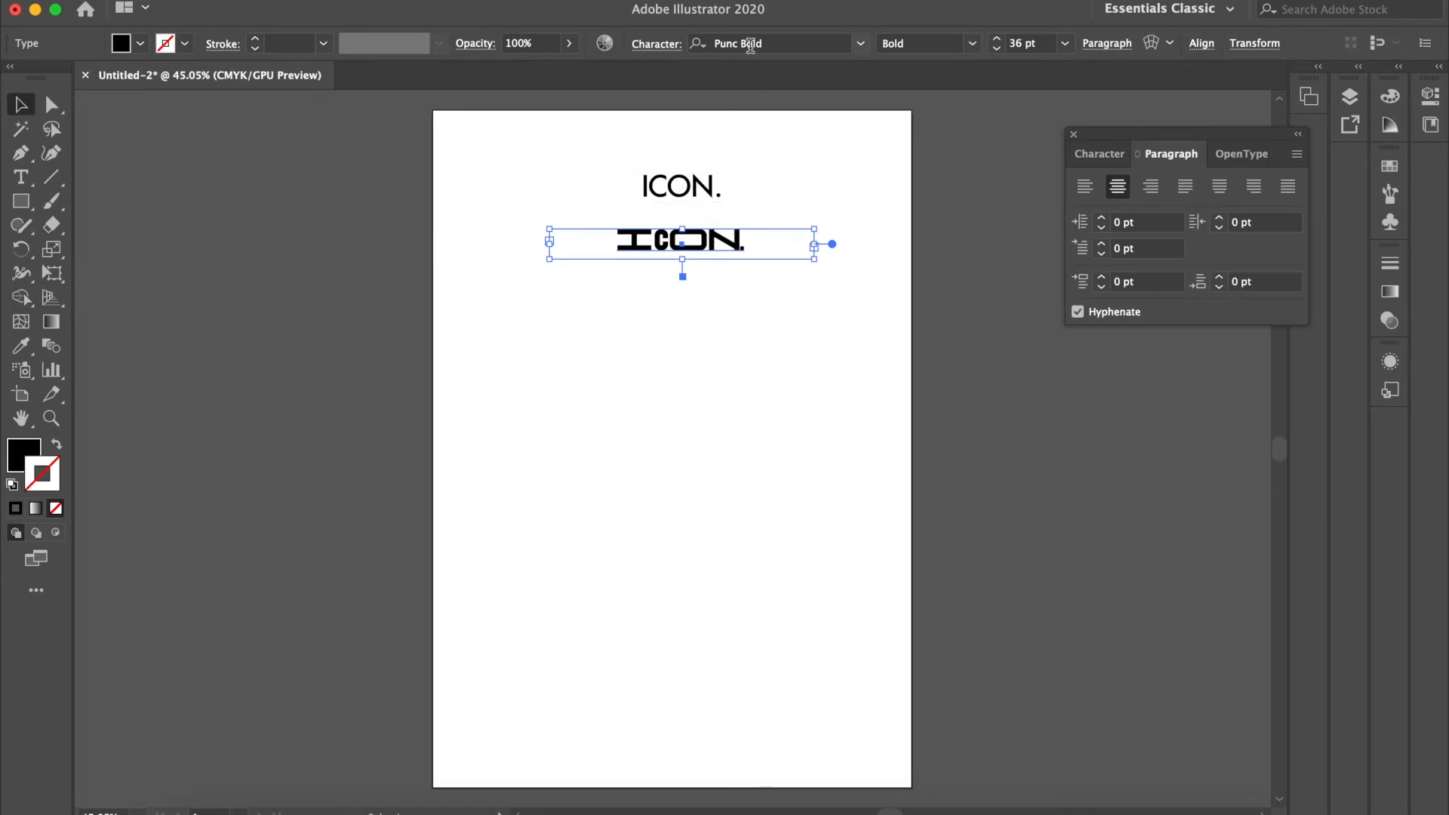
left_click_drag(773, 368, 710, 304)
Step: Duplicate the Punc Bold "ICON." text directly below itself and set the new copy's font to Dolce Vita
left_click(727, 244)
key("super+c")
key("super+f")
key("shift+Down")
key("shift+Down")
key("shift+Down")
key("shift+Down")
key("shift+Down")
key("shift+Down")
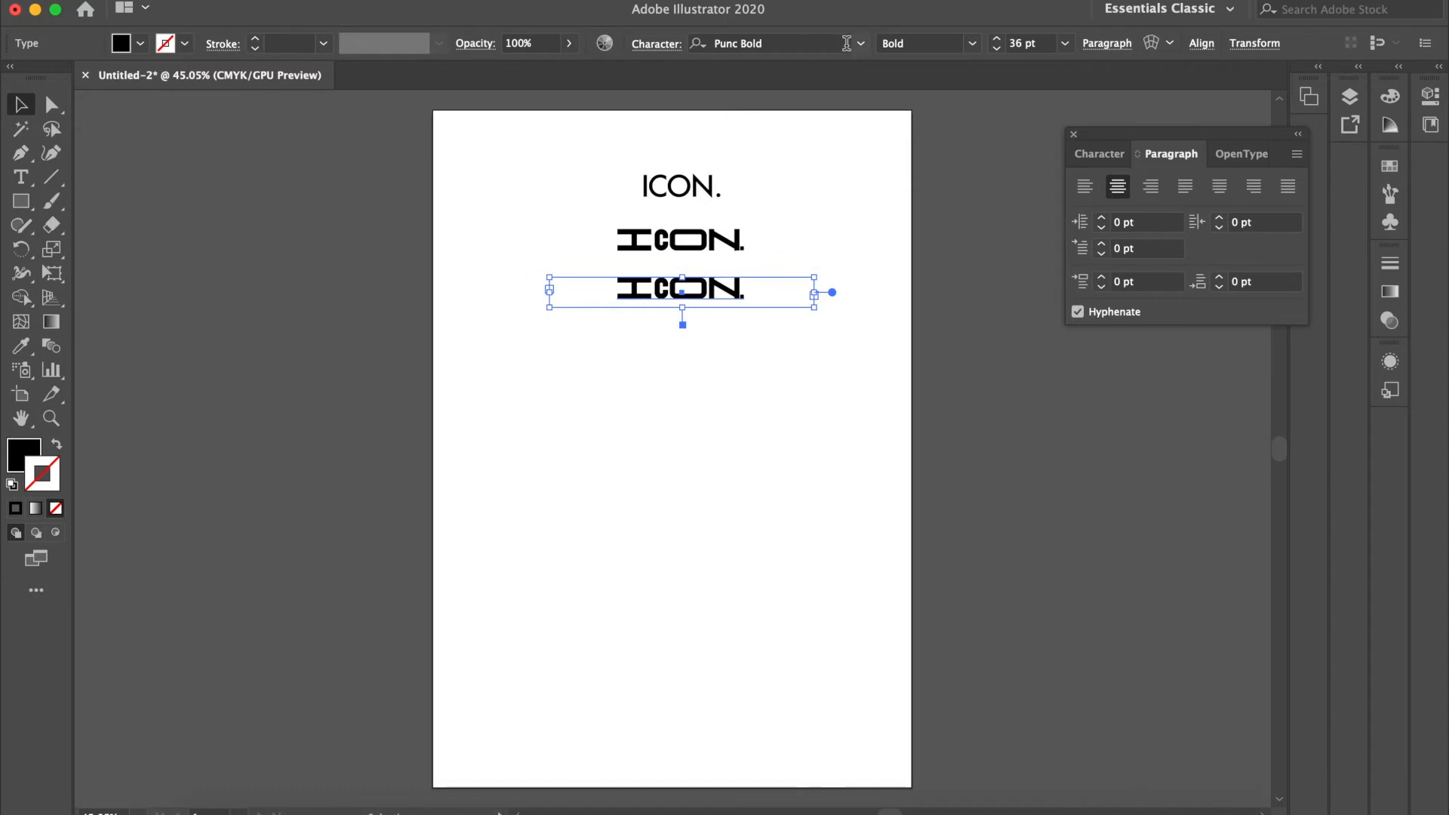
left_click(860, 43)
left_click(802, 219)
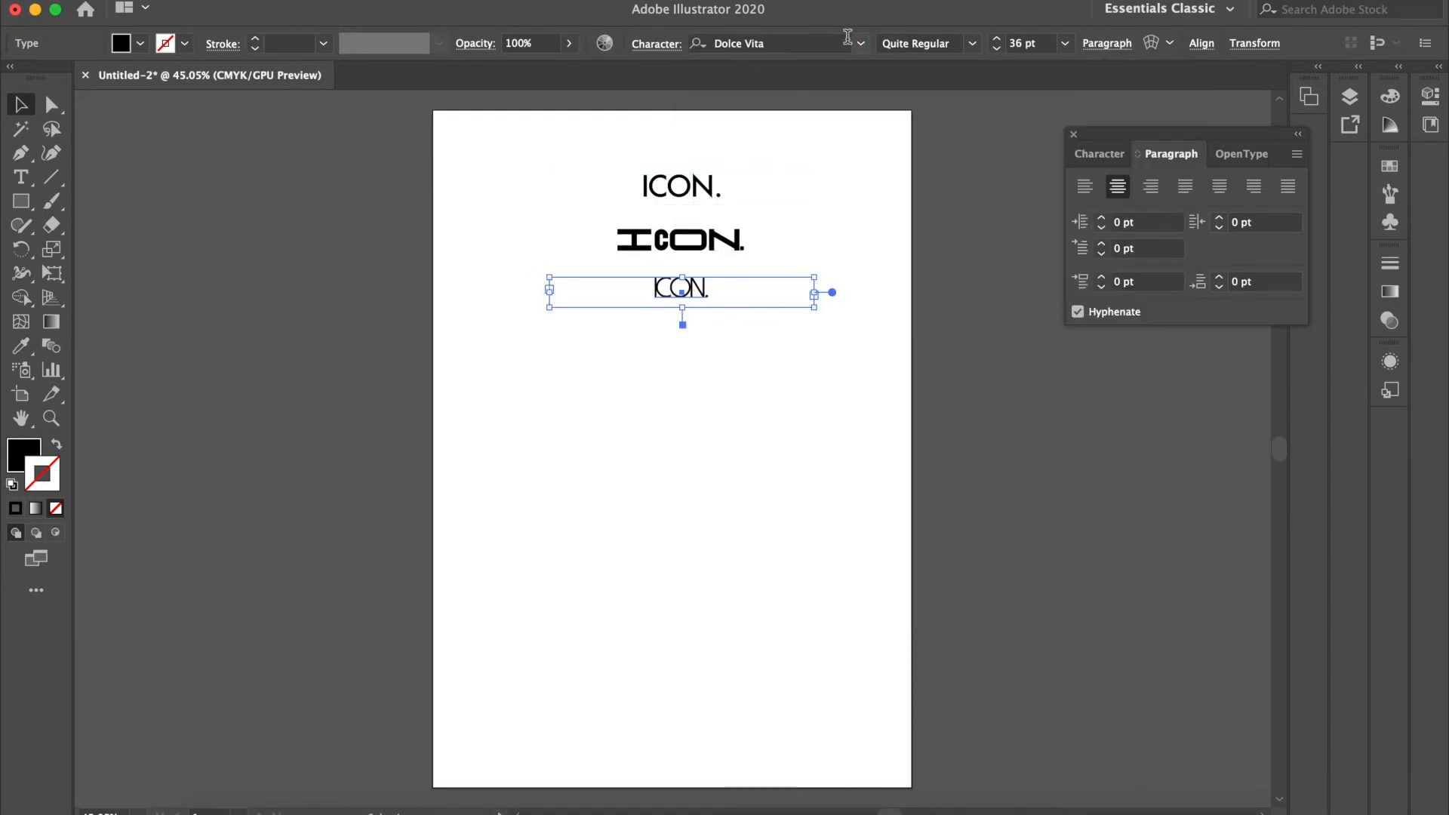
Step: Widen the tracking of the Dolce Vita "ICON." text to 34
left_click(712, 293)
left_click(711, 298)
double_click(567, 282)
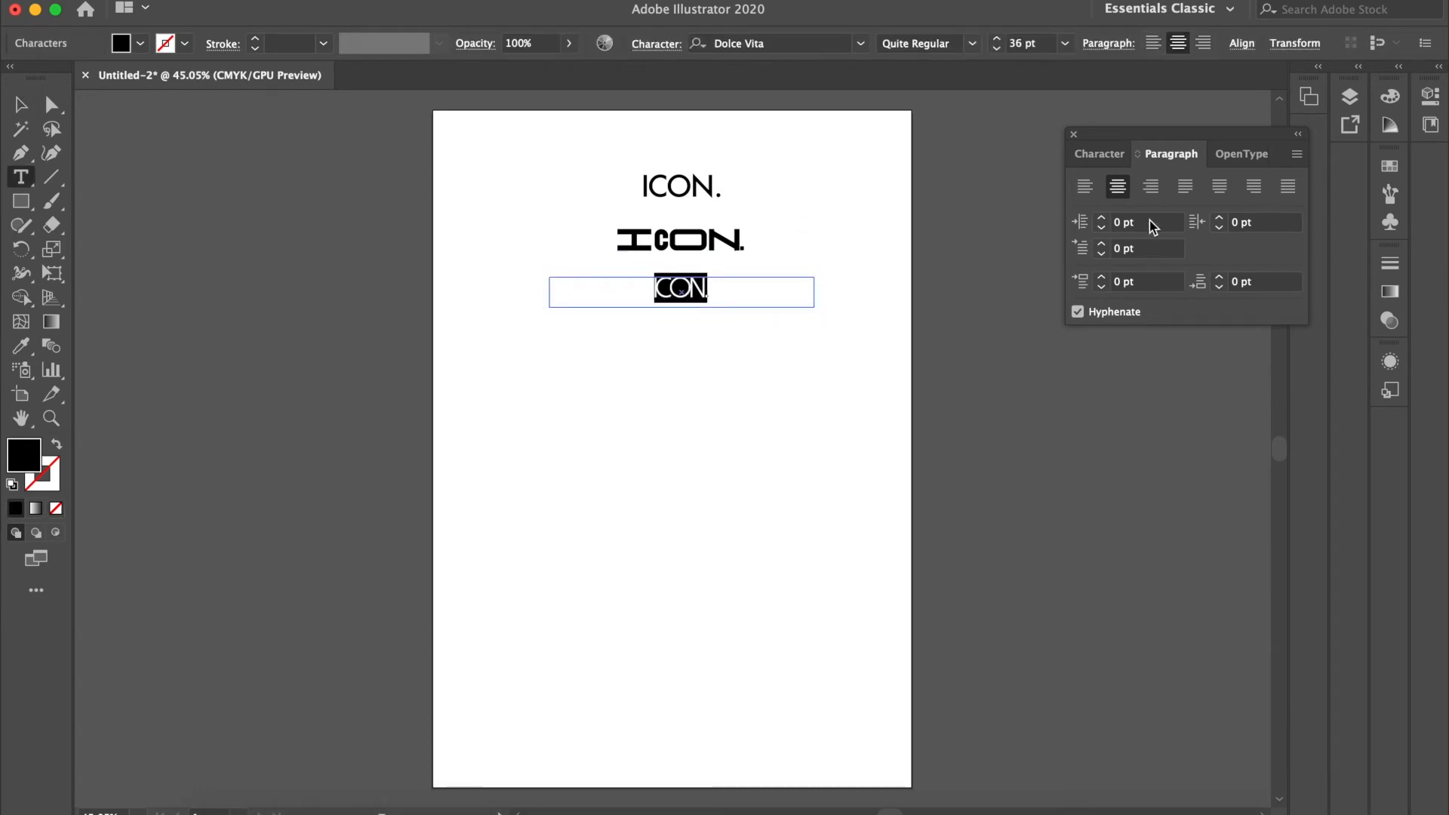
left_click(1102, 154)
left_click(1224, 265)
left_click(1224, 265)
left_click(1224, 265)
left_click(1224, 265)
left_click(1224, 266)
left_click(1223, 266)
left_click(1223, 266)
left_click(1224, 266)
left_click(1224, 265)
left_click(1224, 266)
left_click(24, 105)
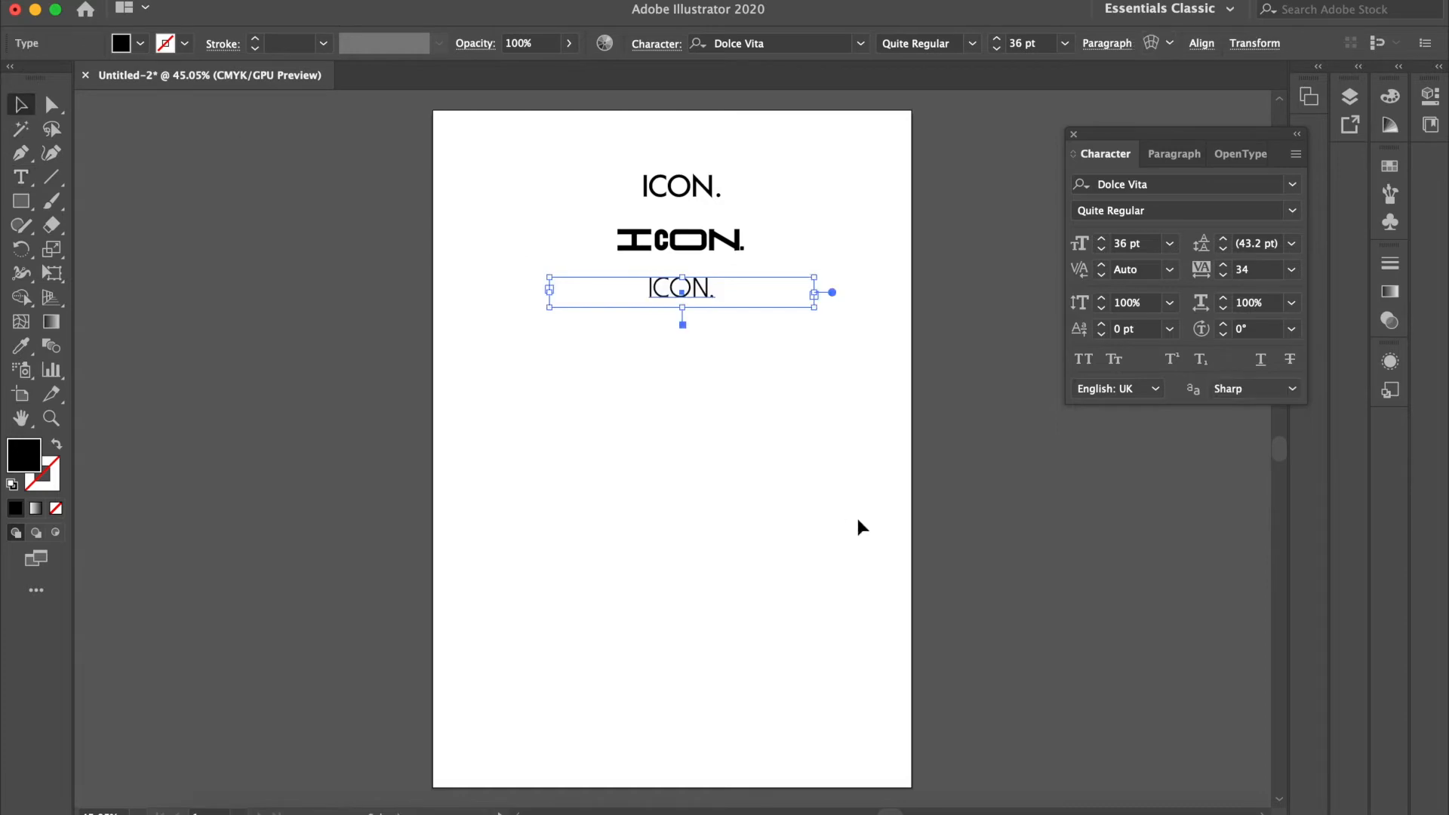
Step: Move the Punc Bold "ICON." text below the Dolce Vita version, keeping it centred with the other wordmarks
left_click(794, 336)
left_click_drag(712, 241, 704, 461)
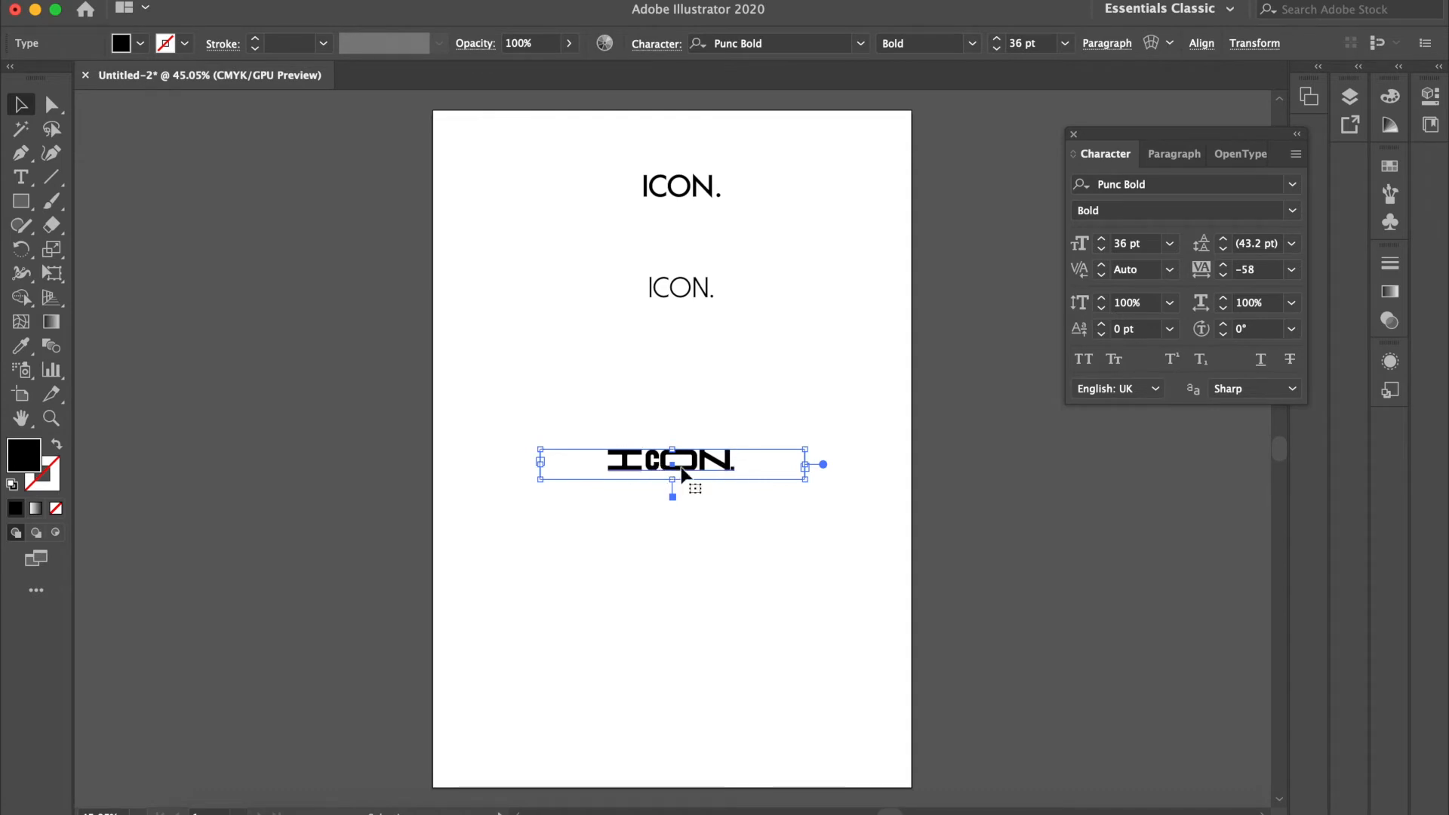
left_click_drag(718, 460, 723, 370)
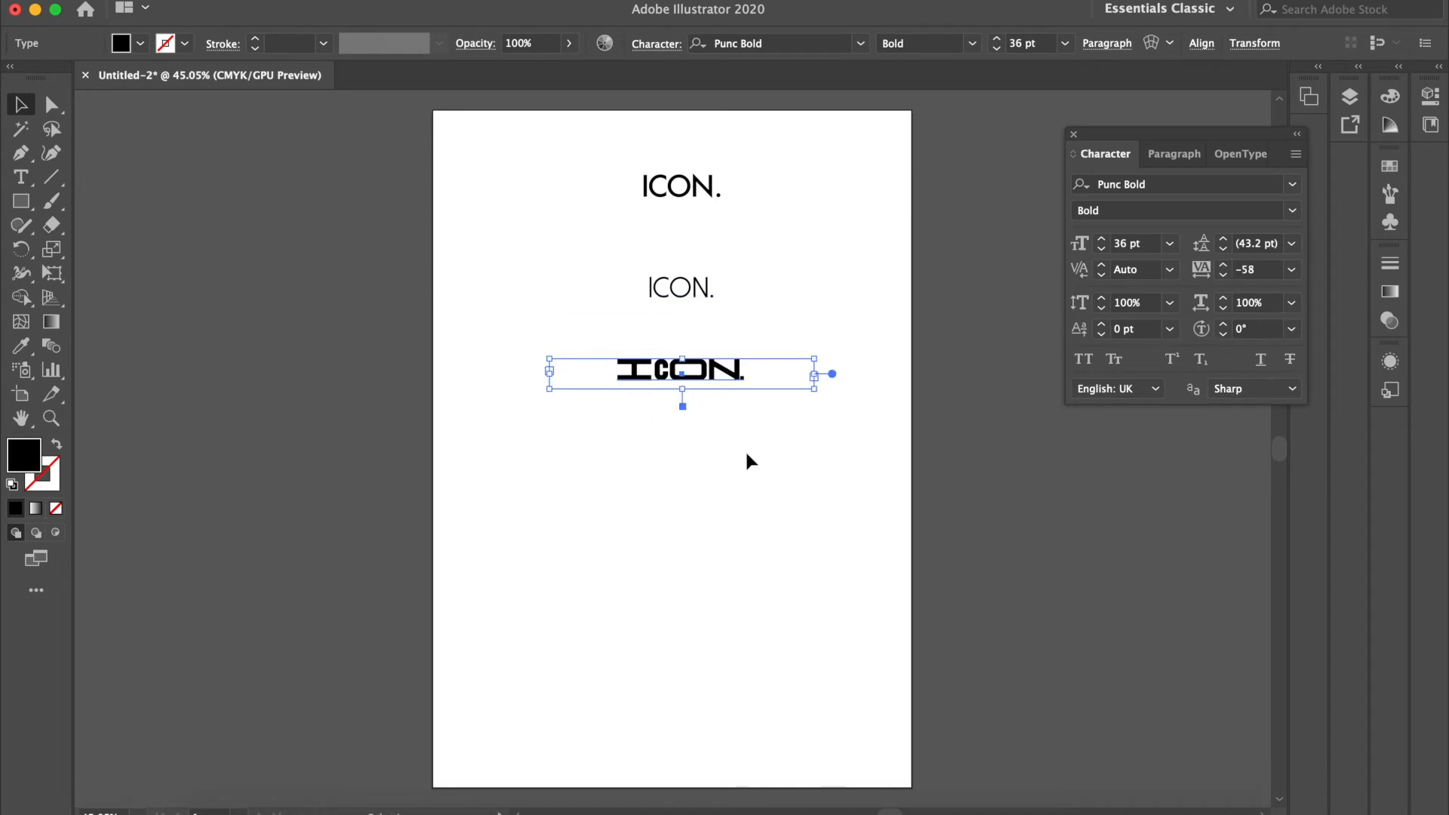
Step: Try converting the lower Punc Bold "ICON." text to outlines, and undo the conversion
key("super+equal")
key("super+equal")
key("super+equal")
scroll(746, 462, "up", 1)
scroll(746, 462, "right", 1)
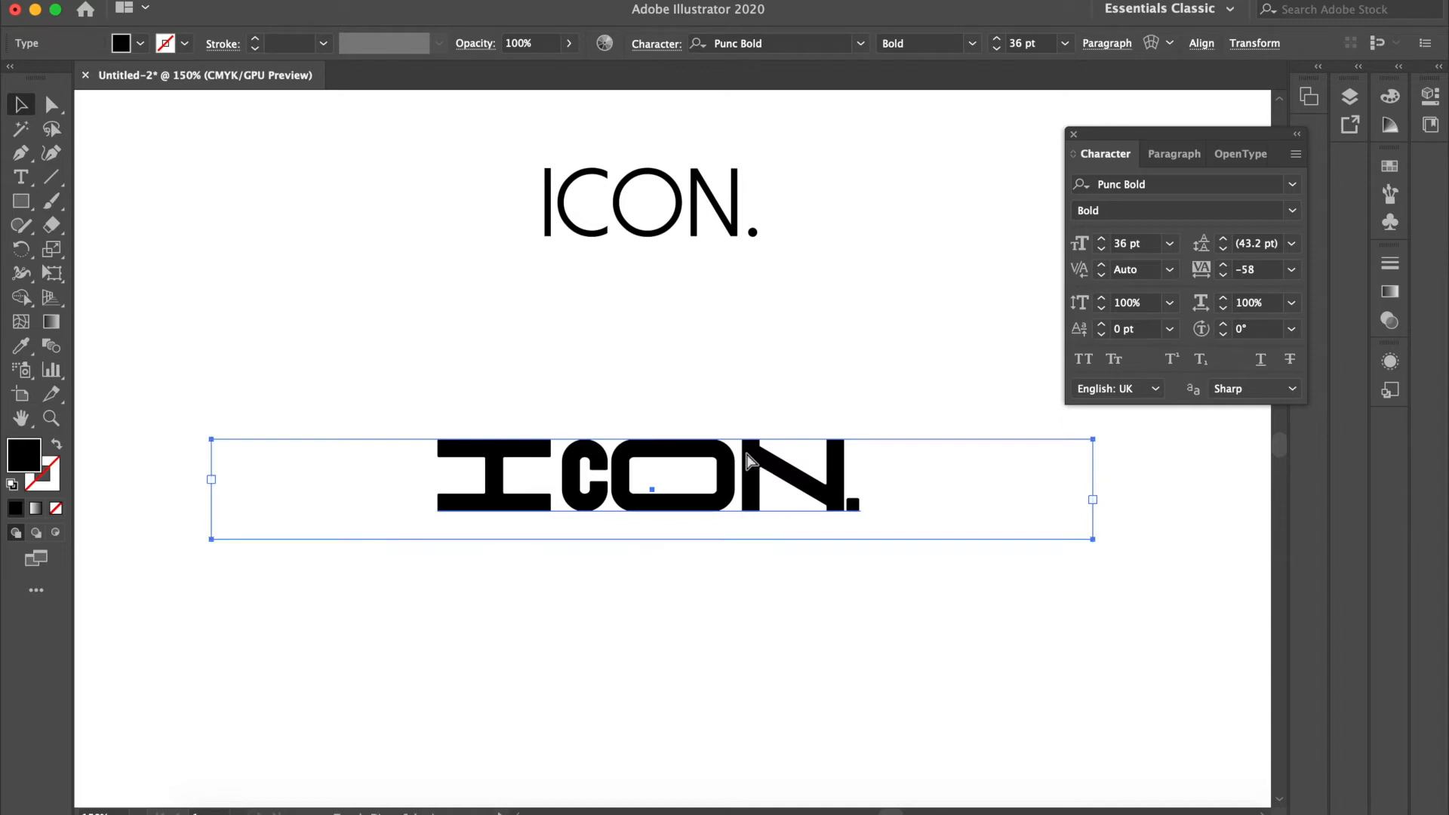
key("super+shift+o")
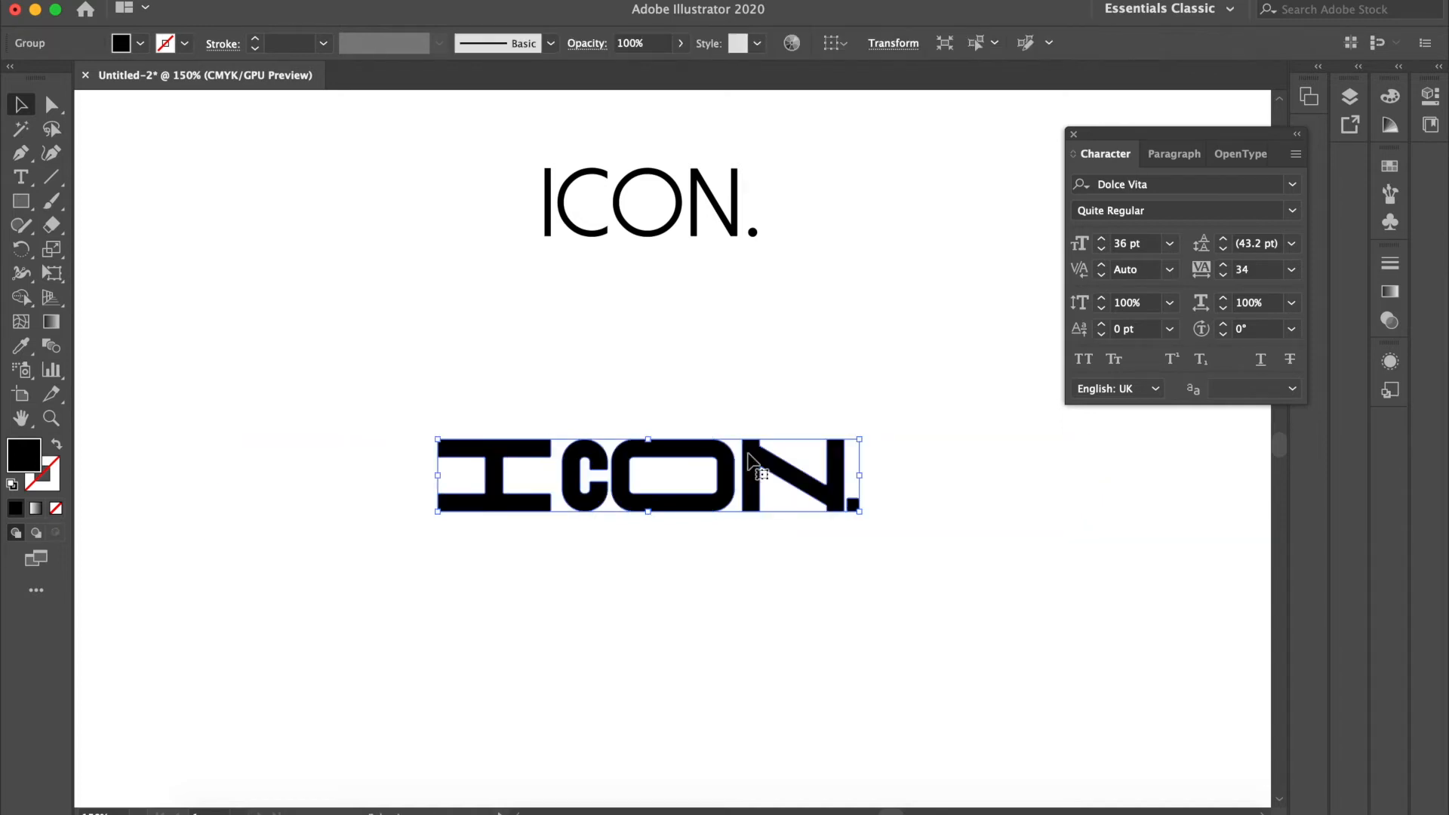
key("super+z")
Step: Try expanding the Punc Bold "ICON." text with Object and Fill enabled, and undo the expansion
left_click(241, 1)
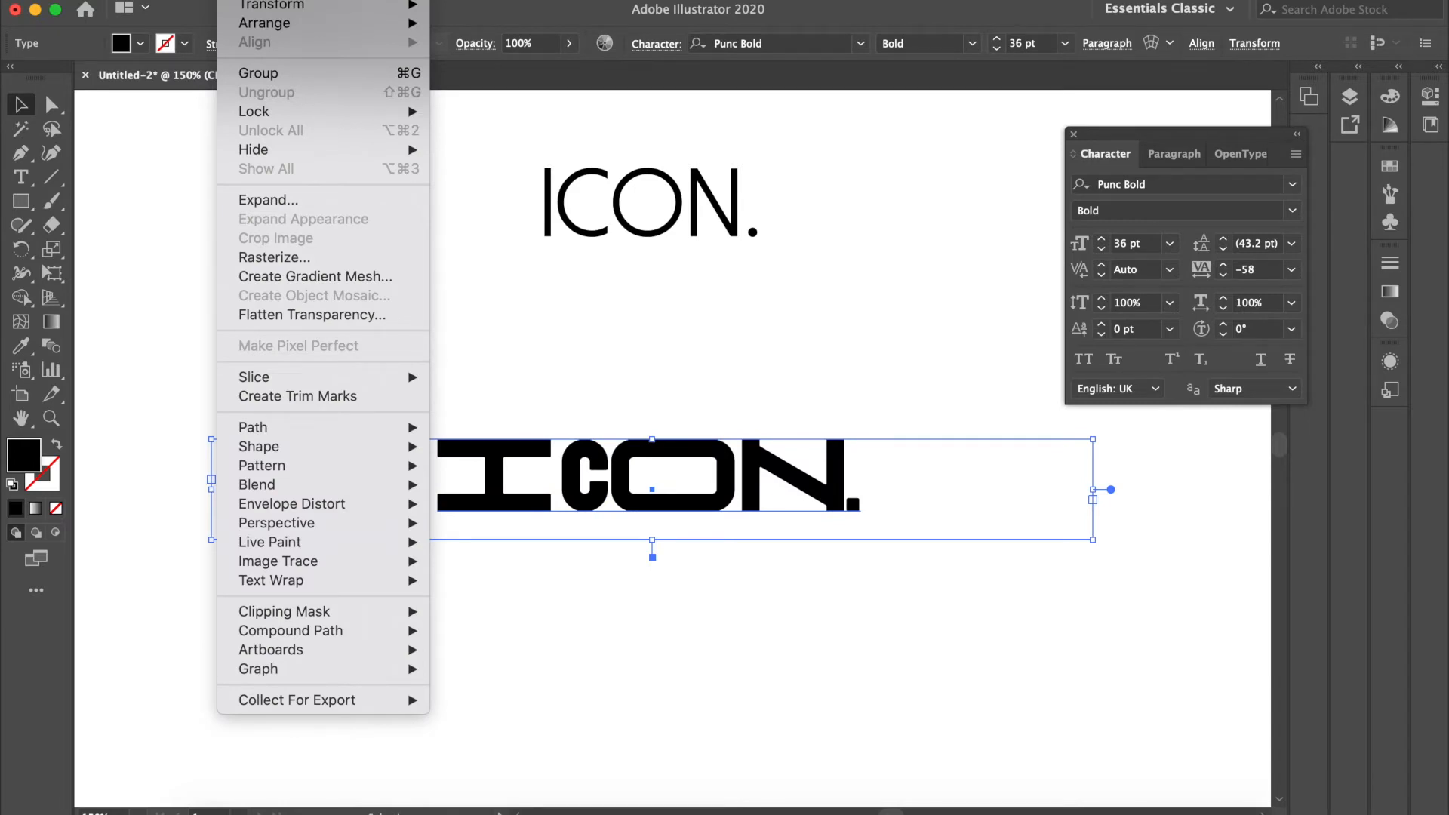
left_click(289, 201)
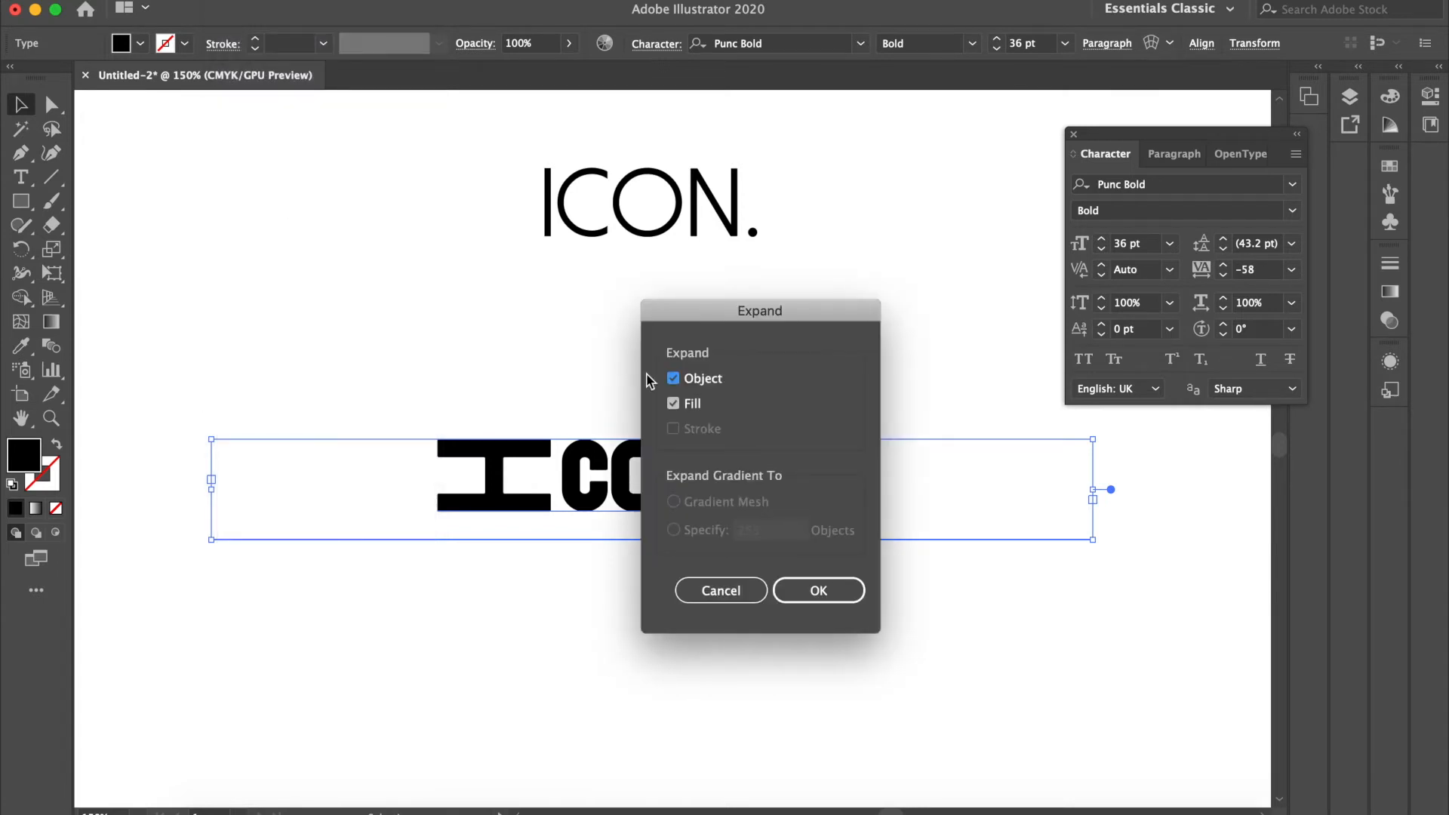
left_click(819, 579)
left_click(880, 374)
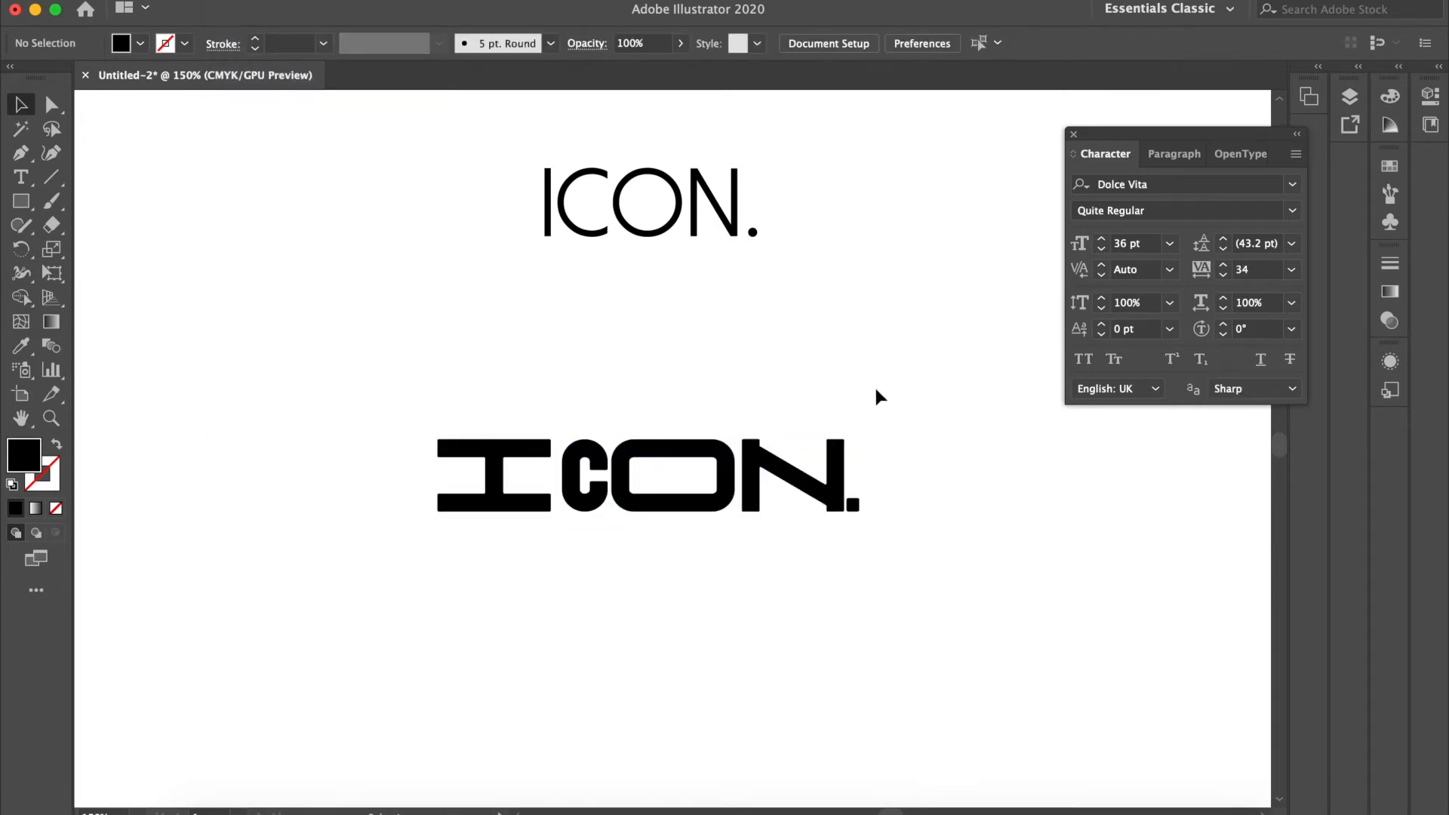
key("super+z")
key("super+z")
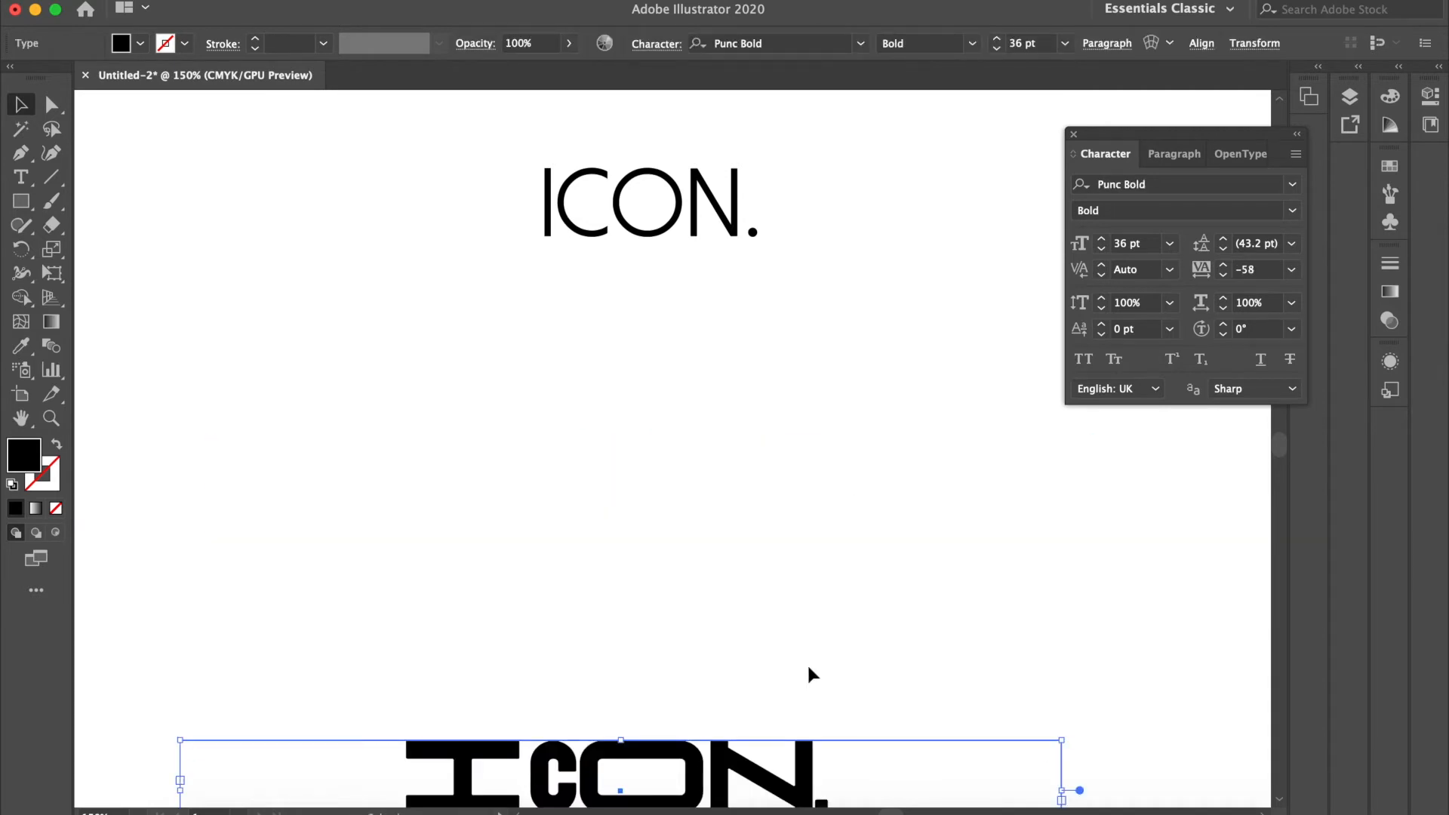
Step: Move the Punc Bold "ICON." text back up beneath the Dolce Vita version and convert it to outlines
left_click_drag(769, 779, 784, 478)
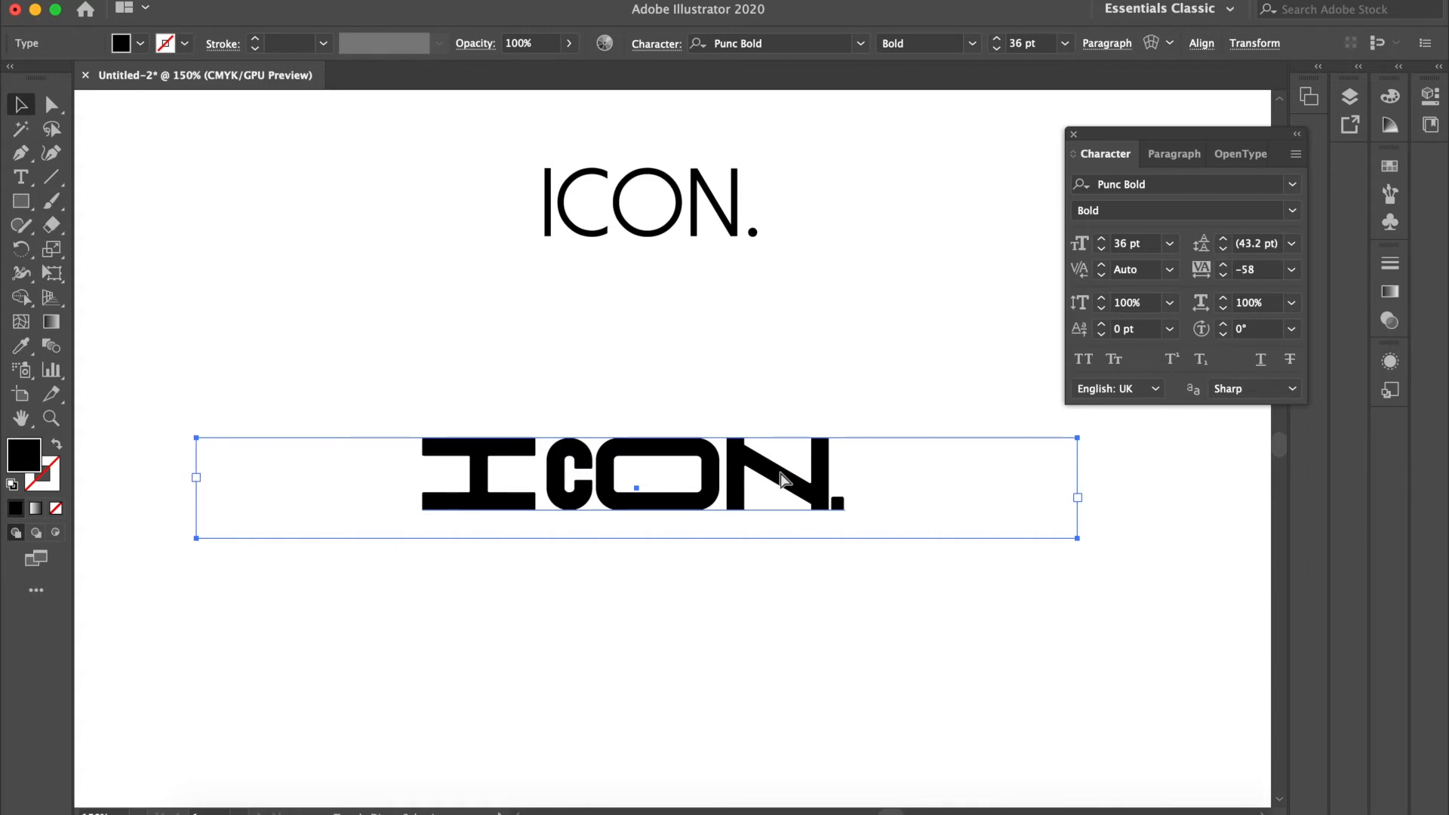
key("shift+super+o")
left_click(754, 388)
left_click(481, 456)
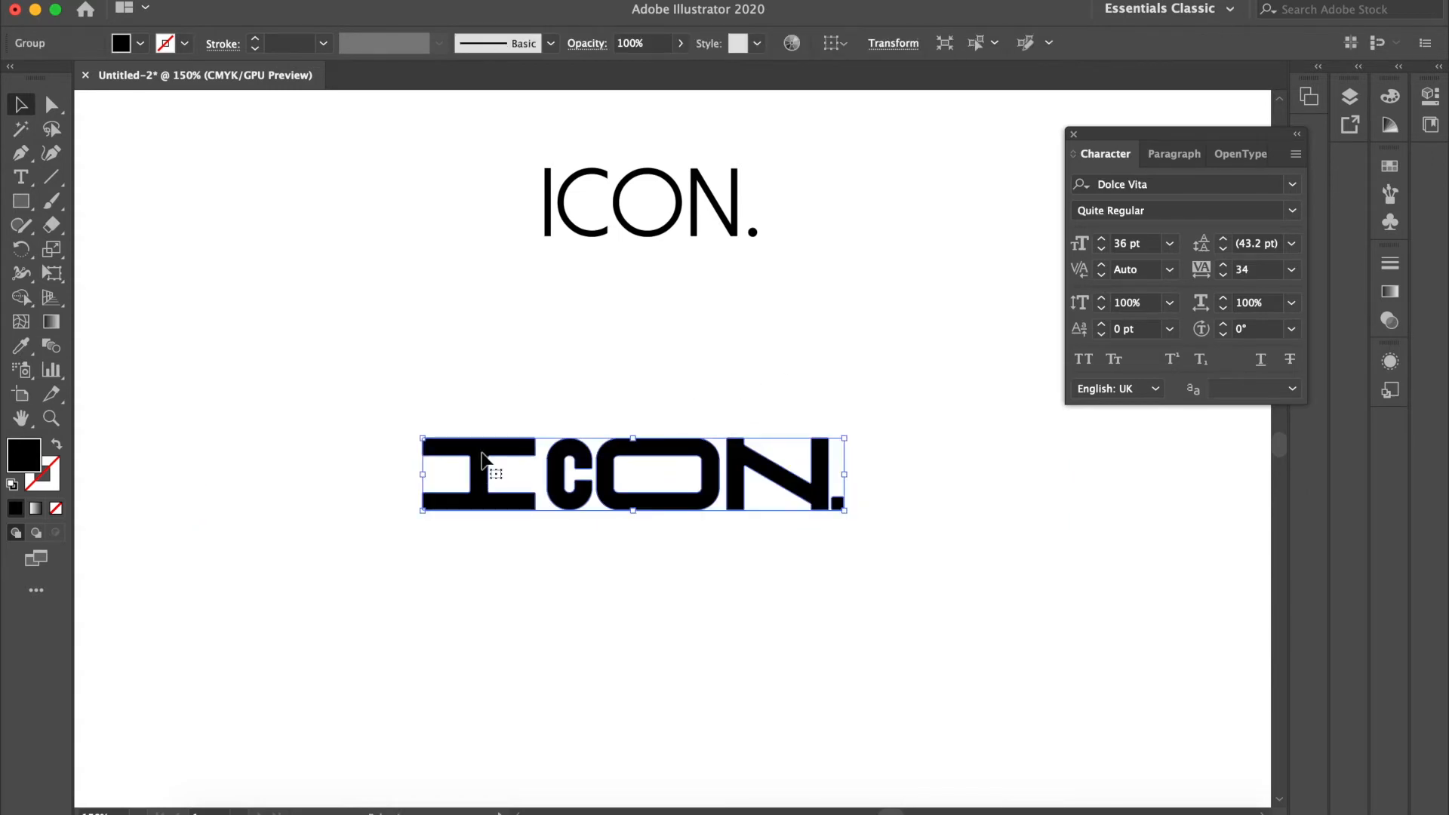
scroll(483, 454, "up", 5)
left_click(259, 220)
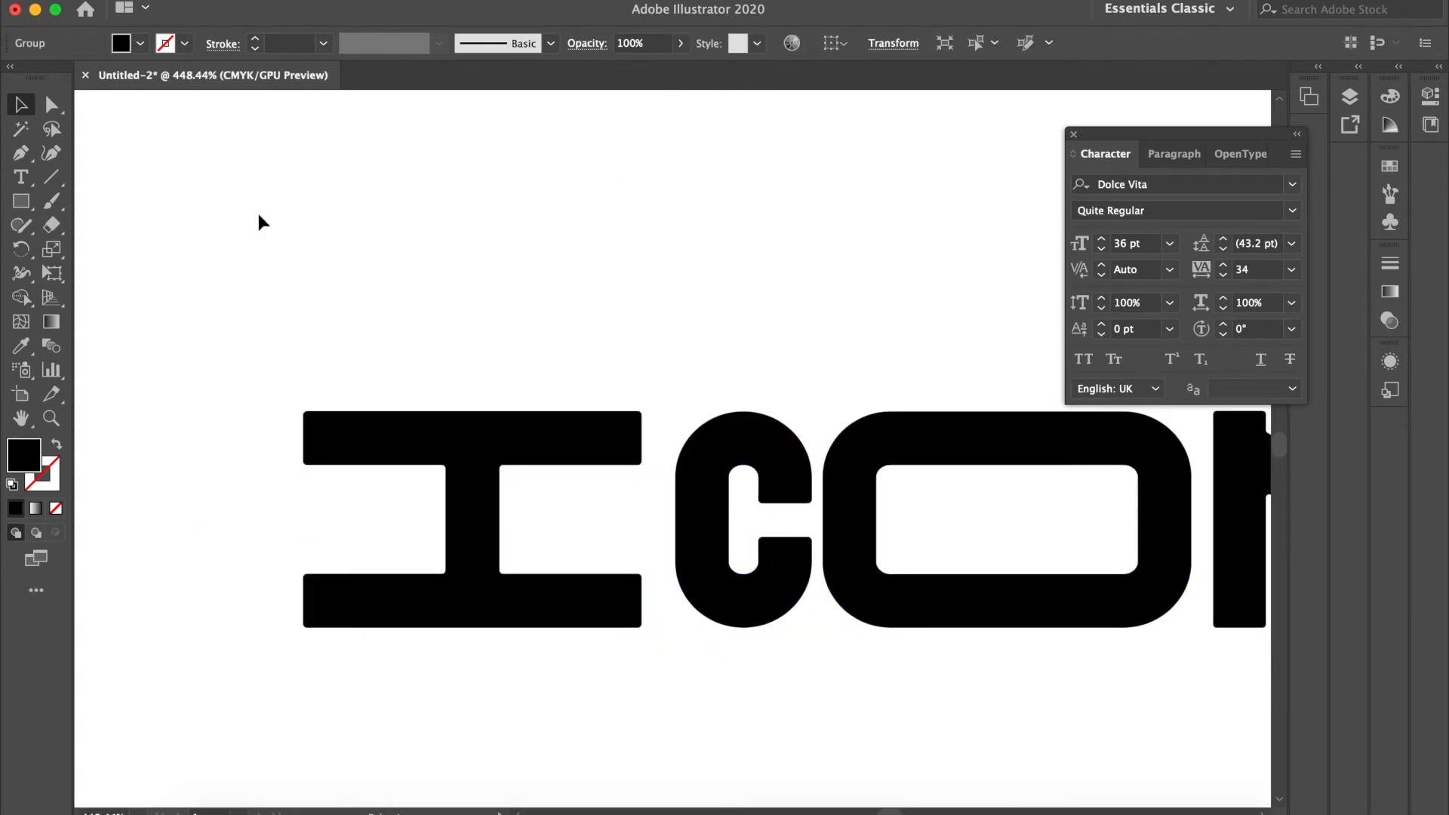
Step: Directly select the corner anchor points along the left edge of the outlined I's stem
left_click(52, 109)
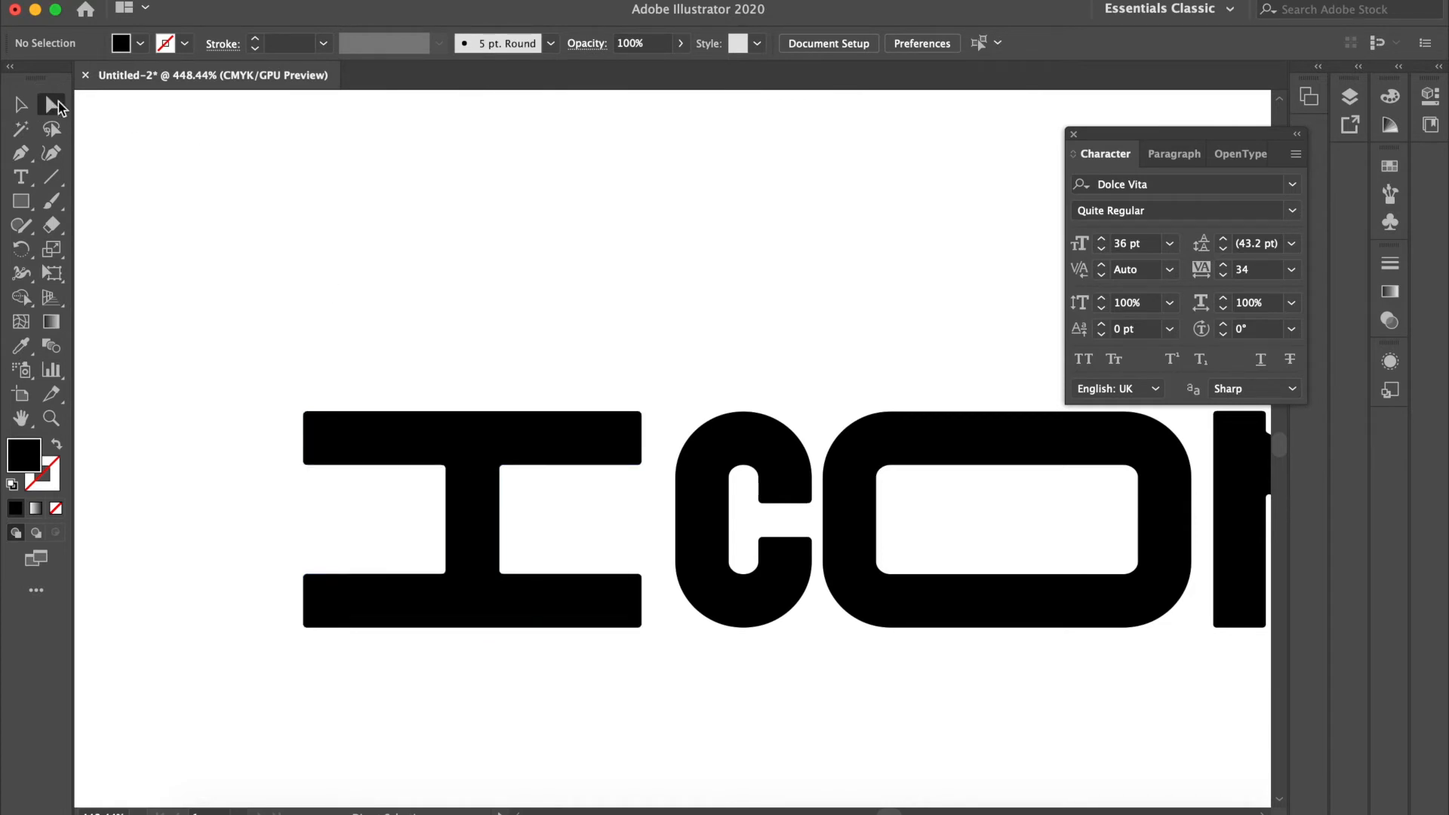
left_click(53, 110)
scroll(398, 540, "up", 2)
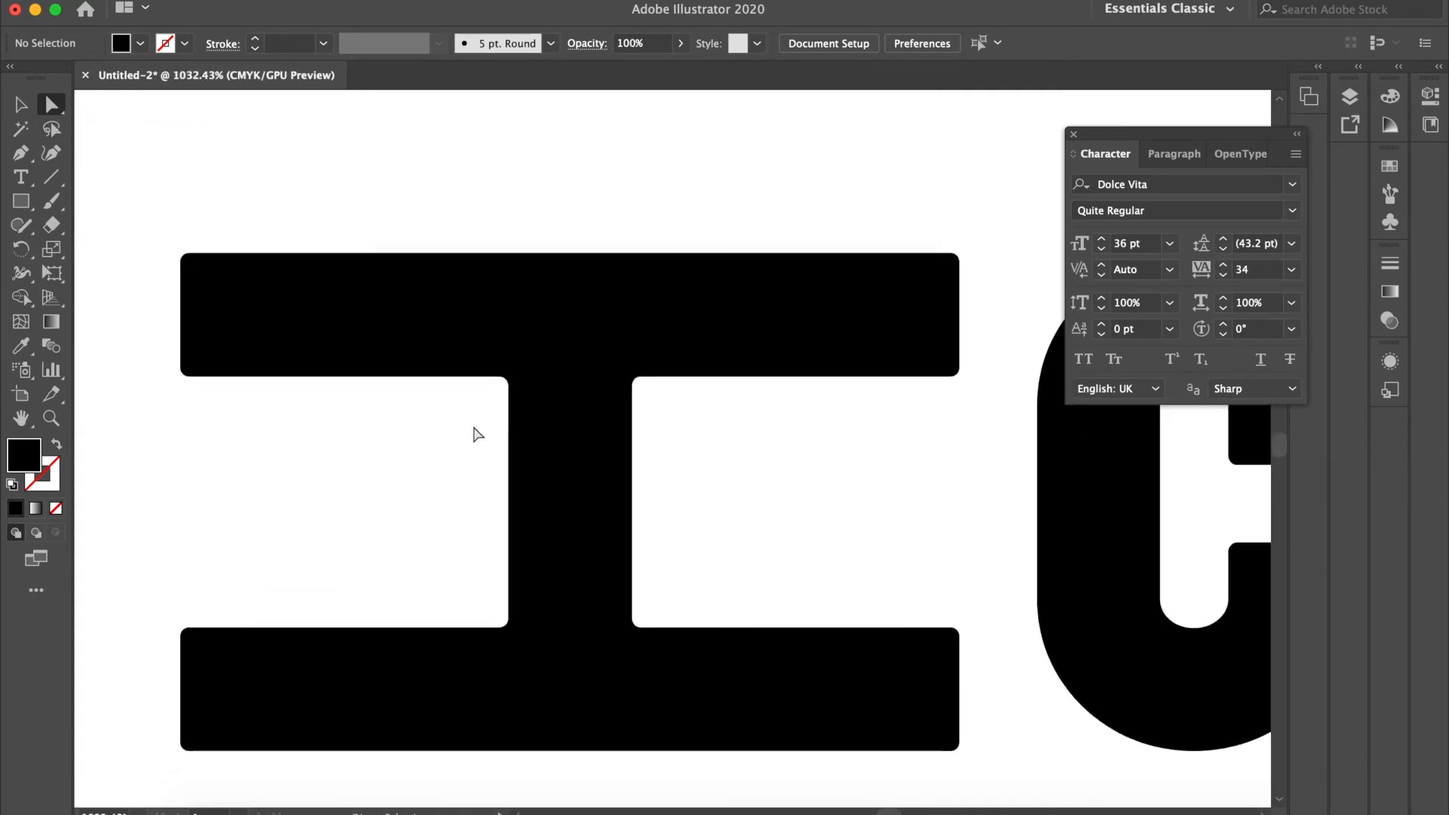
left_click(503, 379)
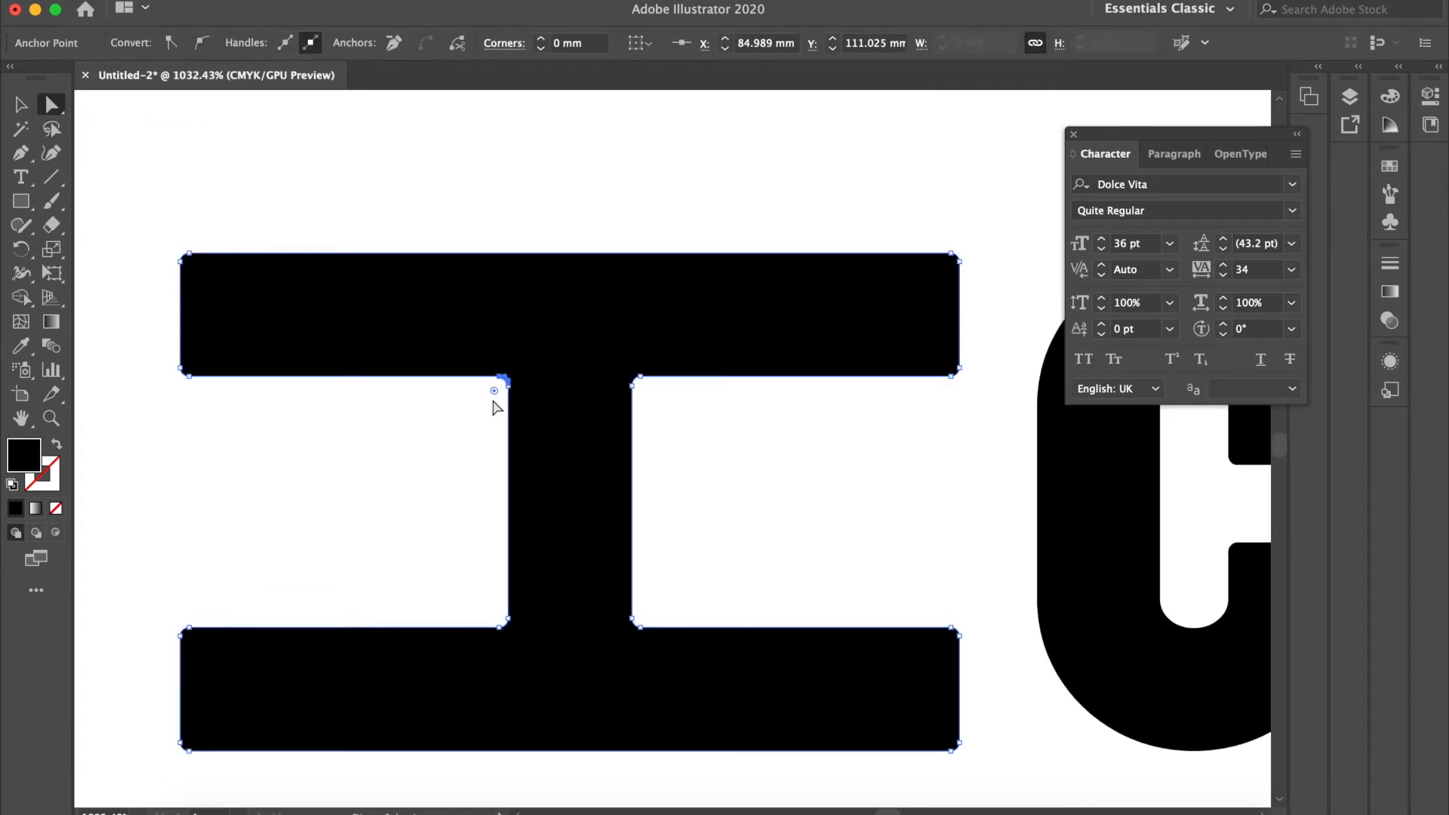
left_click(457, 395)
scroll(505, 381, "up", 3)
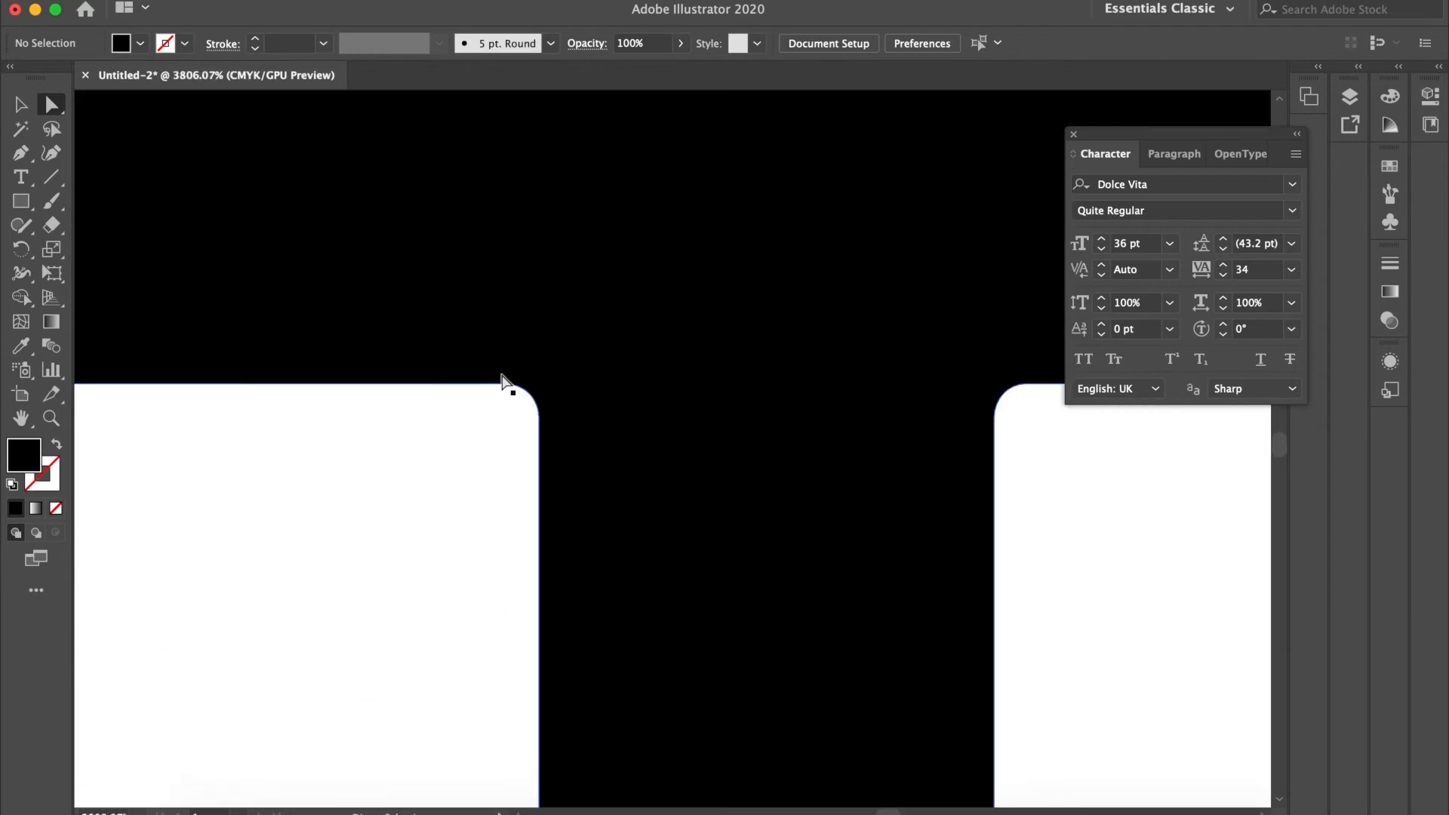
left_click(516, 388)
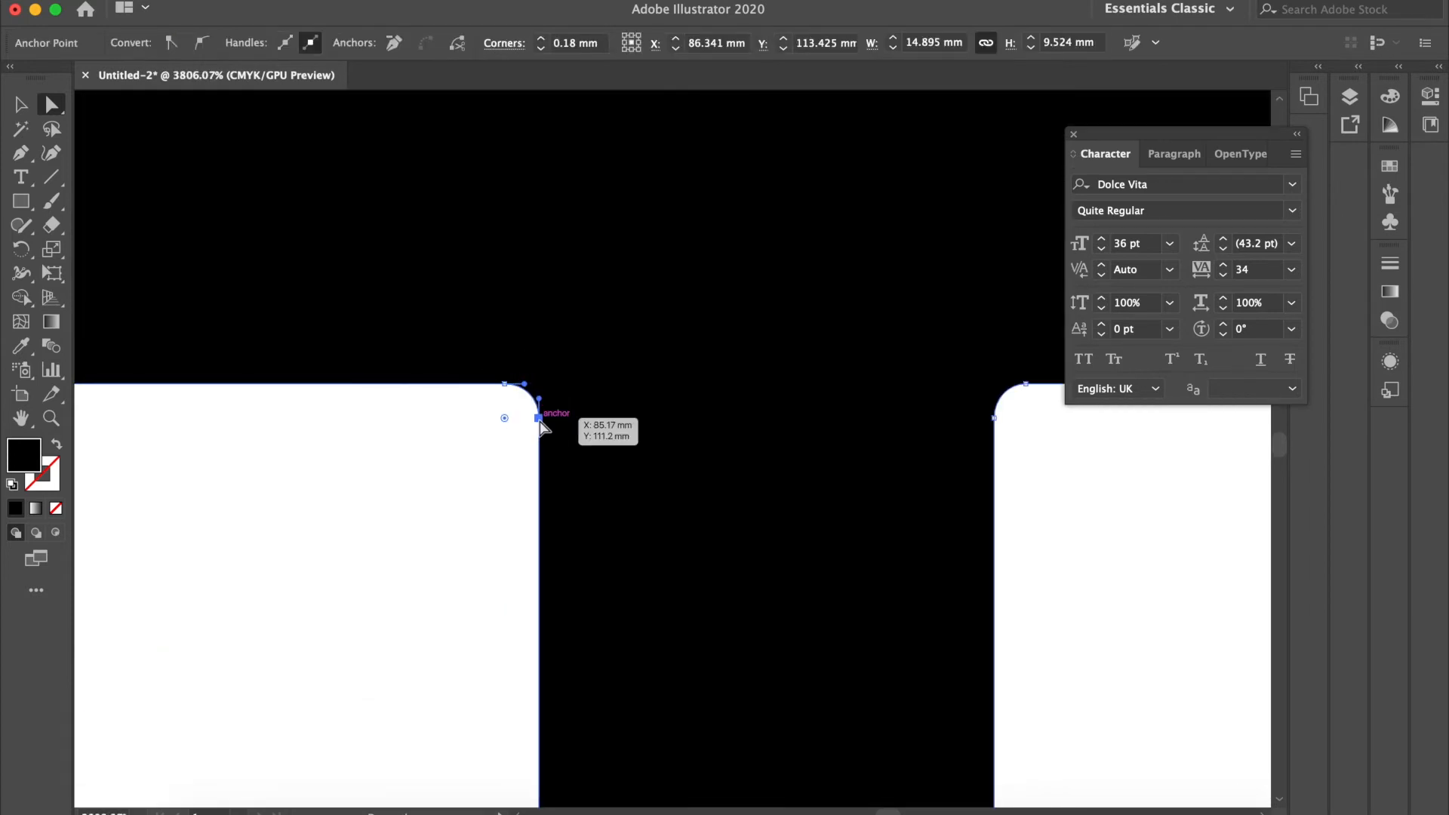
left_click(539, 417)
left_click(519, 387, "shift")
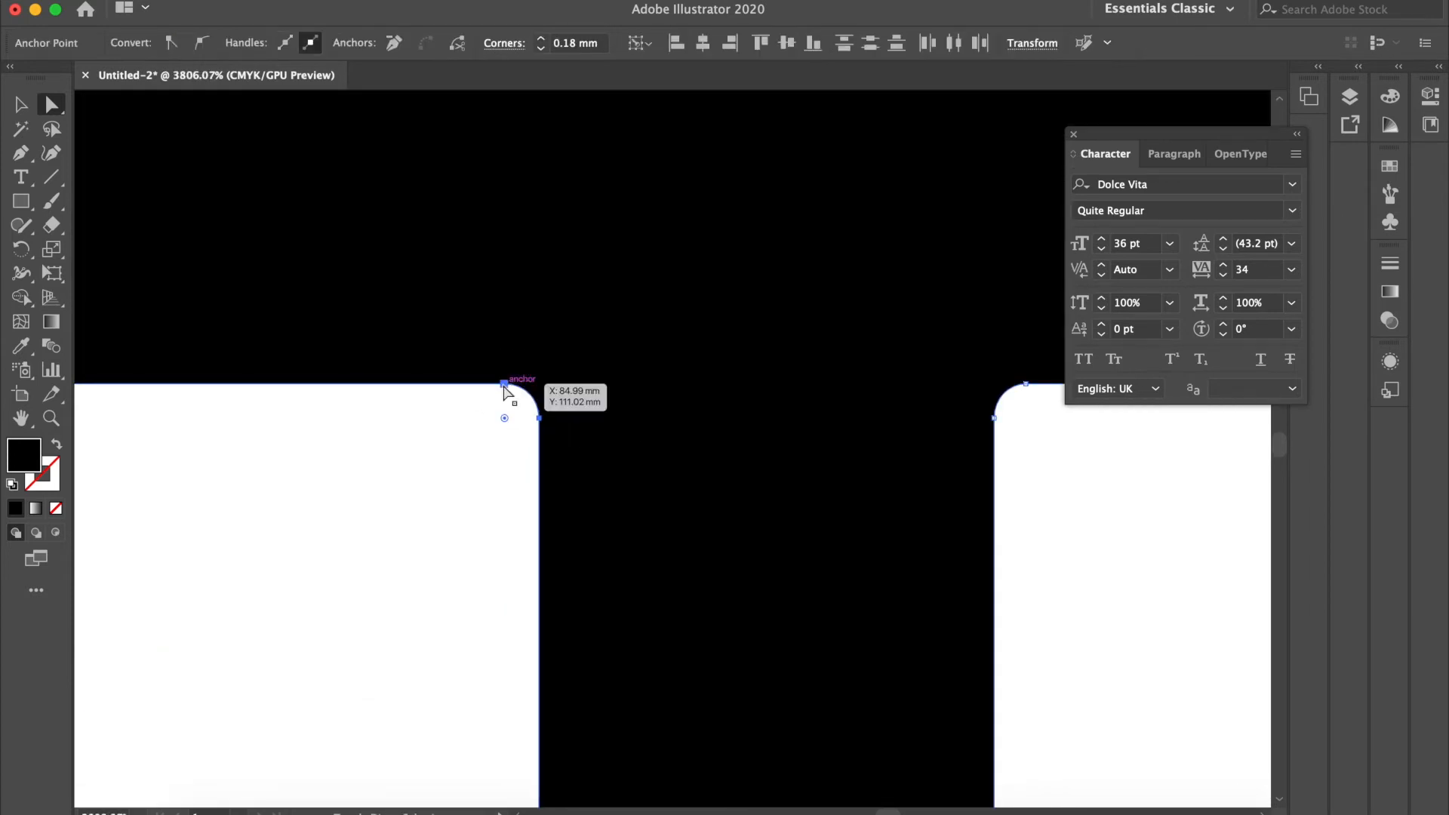
scroll(567, 592, "down", 5)
scroll(566, 593, "down", 10)
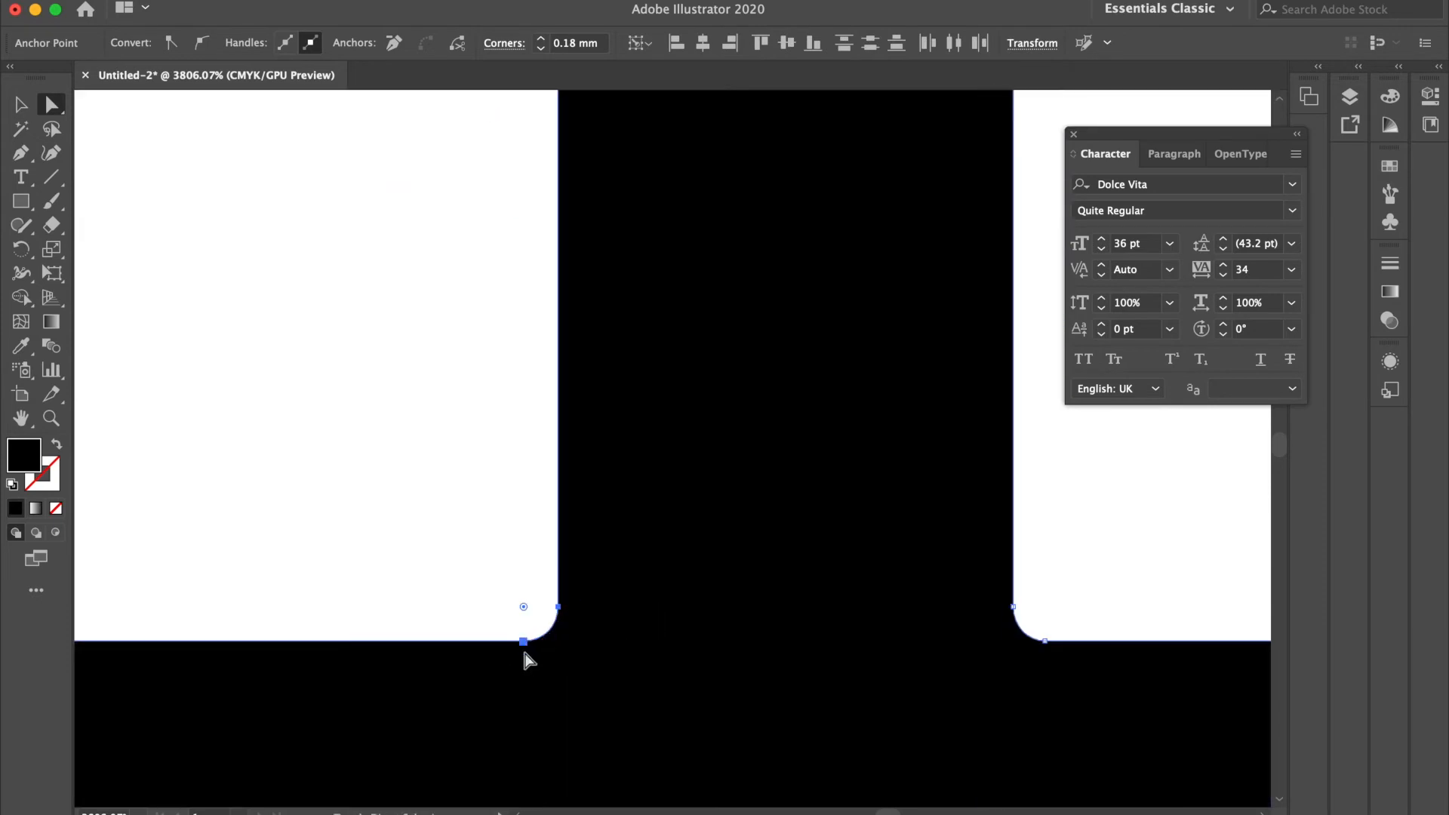
Step: Nudge the selected stem anchors outward to the left so the I gets a thicker vertical stem
scroll(529, 648, "down", 2)
key("shift+Left")
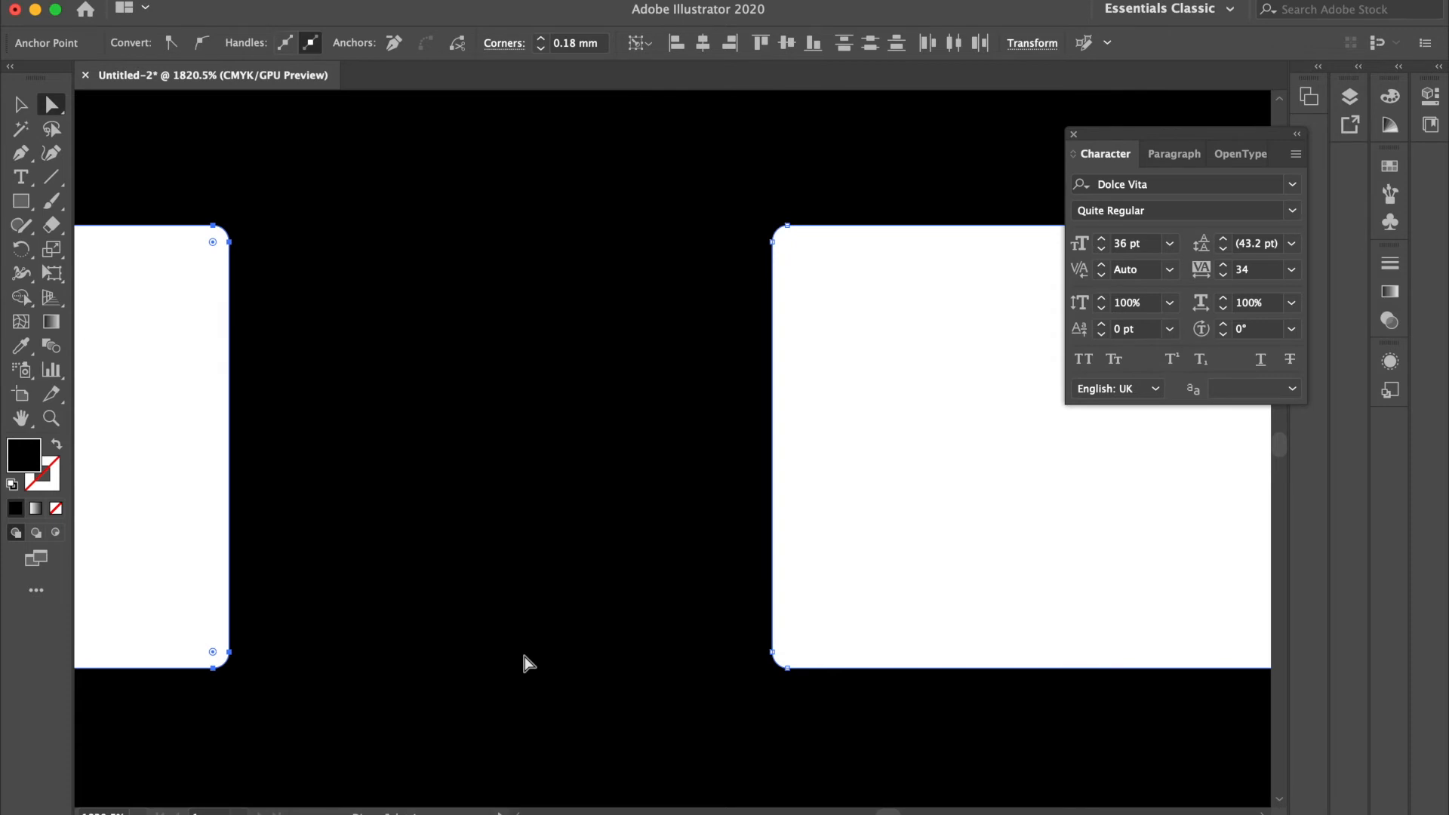
key("super+z")
key("Left")
key("Left")
key("Left")
key("Left")
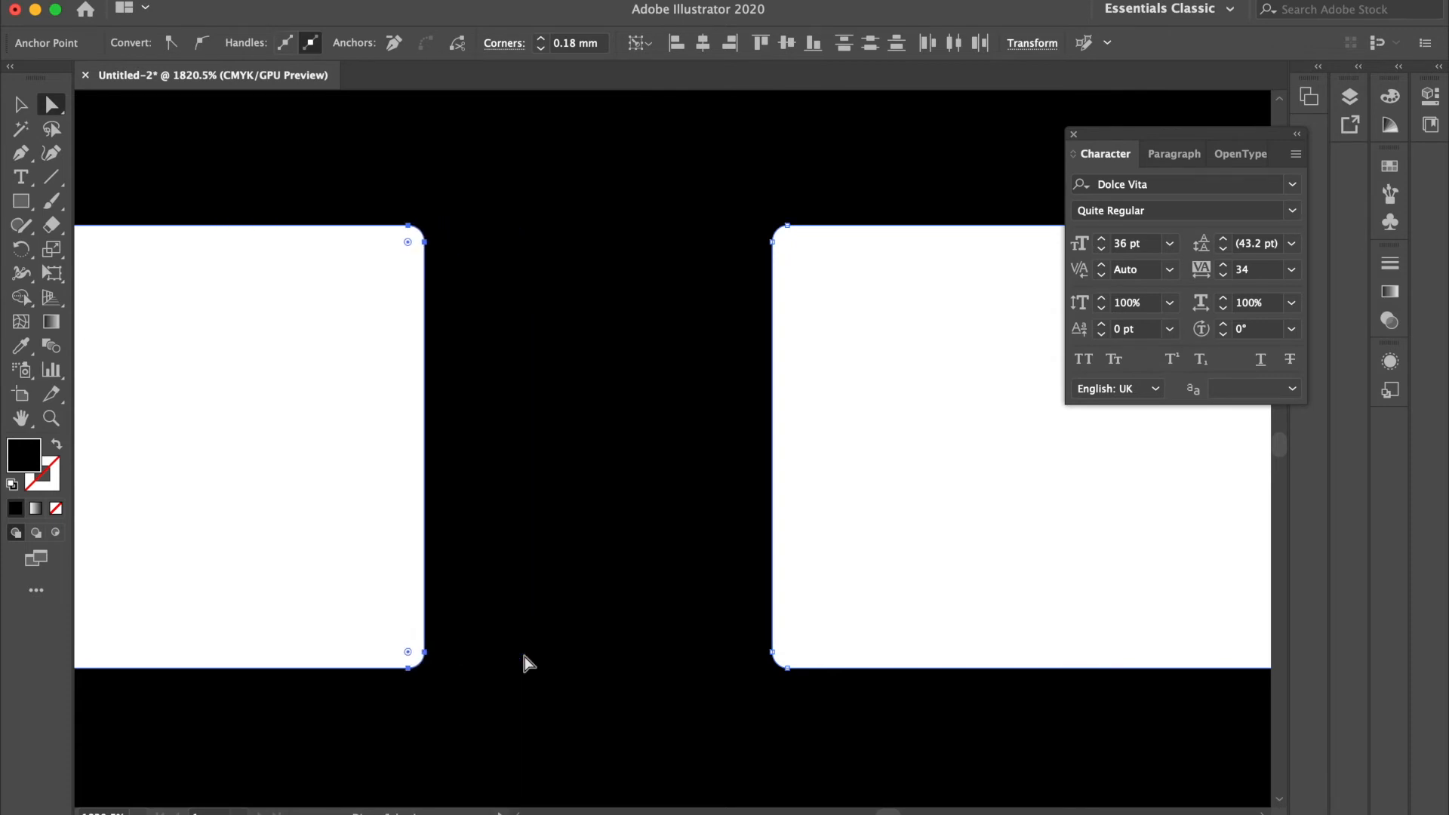
key("Left")
key("Left")
key("Right")
key("Right")
key("Left")
key("Left")
key("Left")
key("Left")
key("Left")
key("Right")
key("Right")
key("Right")
key("Left")
key("Left")
key("Left")
scroll(528, 663, "down", 5)
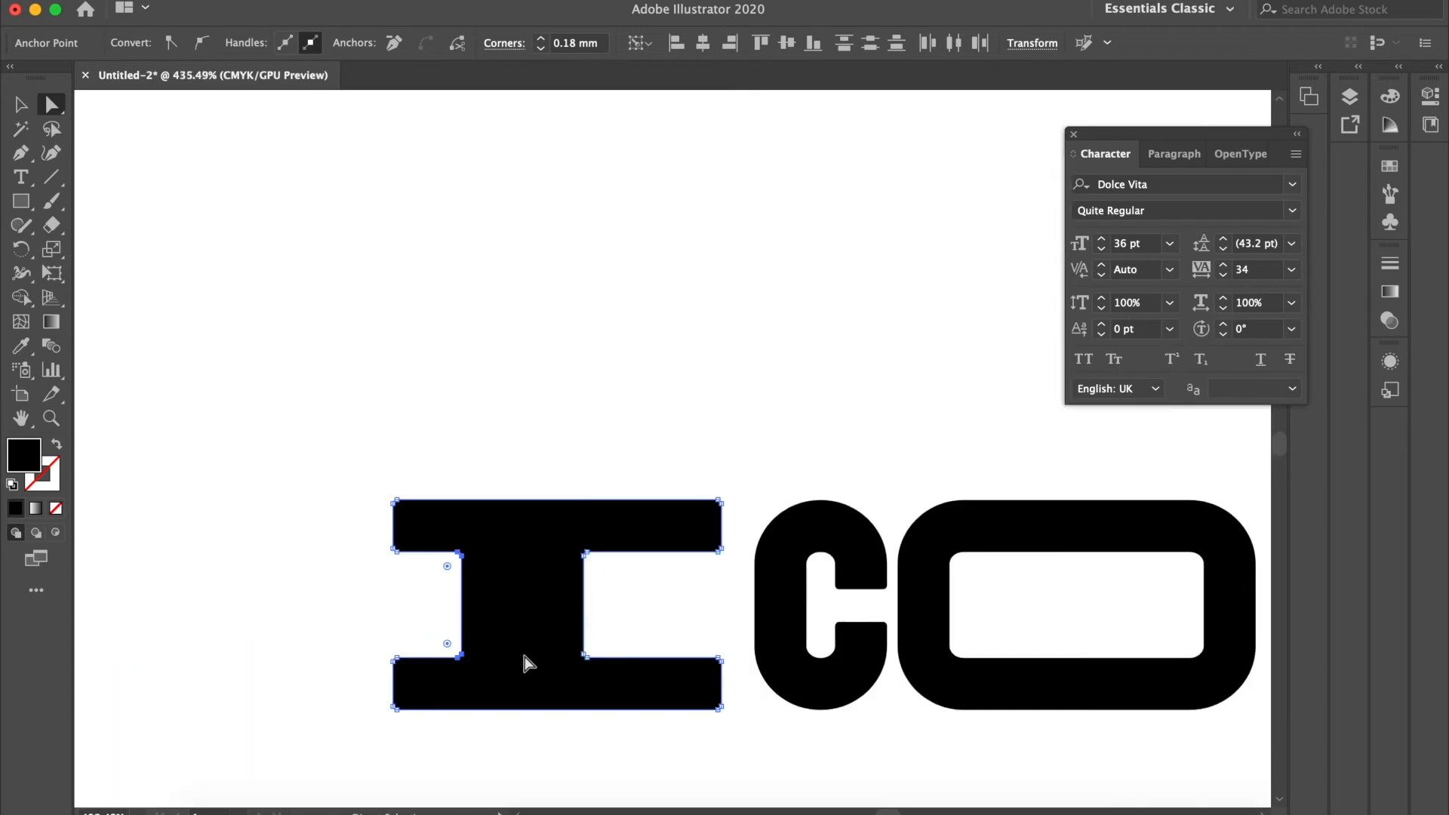
key("Left")
key("Left")
key("Left")
key("Right")
key("Right")
key("Right")
key("Right")
key("Right")
key("Right")
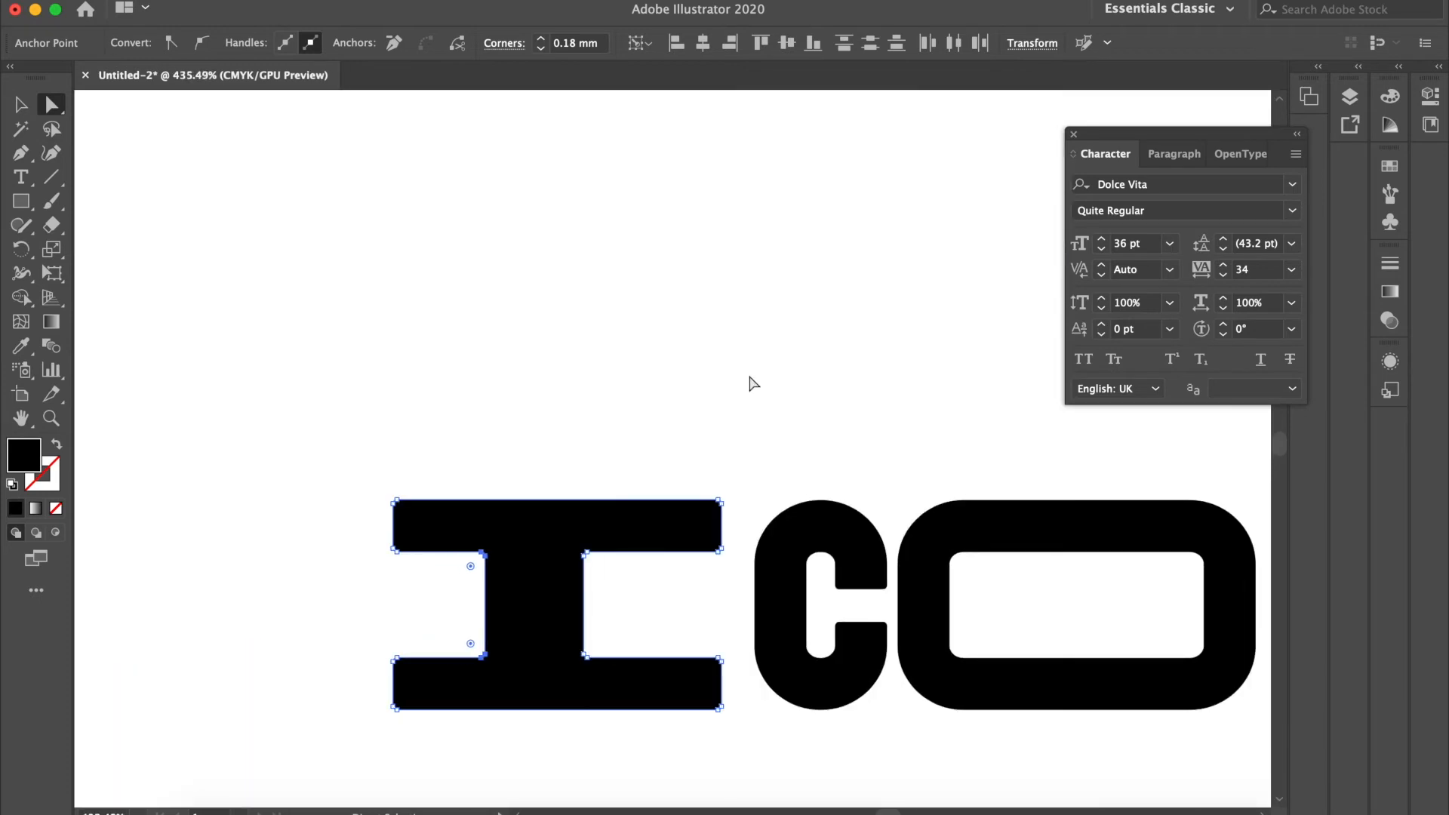
Step: Select the whole outlined I and shift it left, away from the C
left_click(741, 379)
left_click_drag(329, 411, 740, 771)
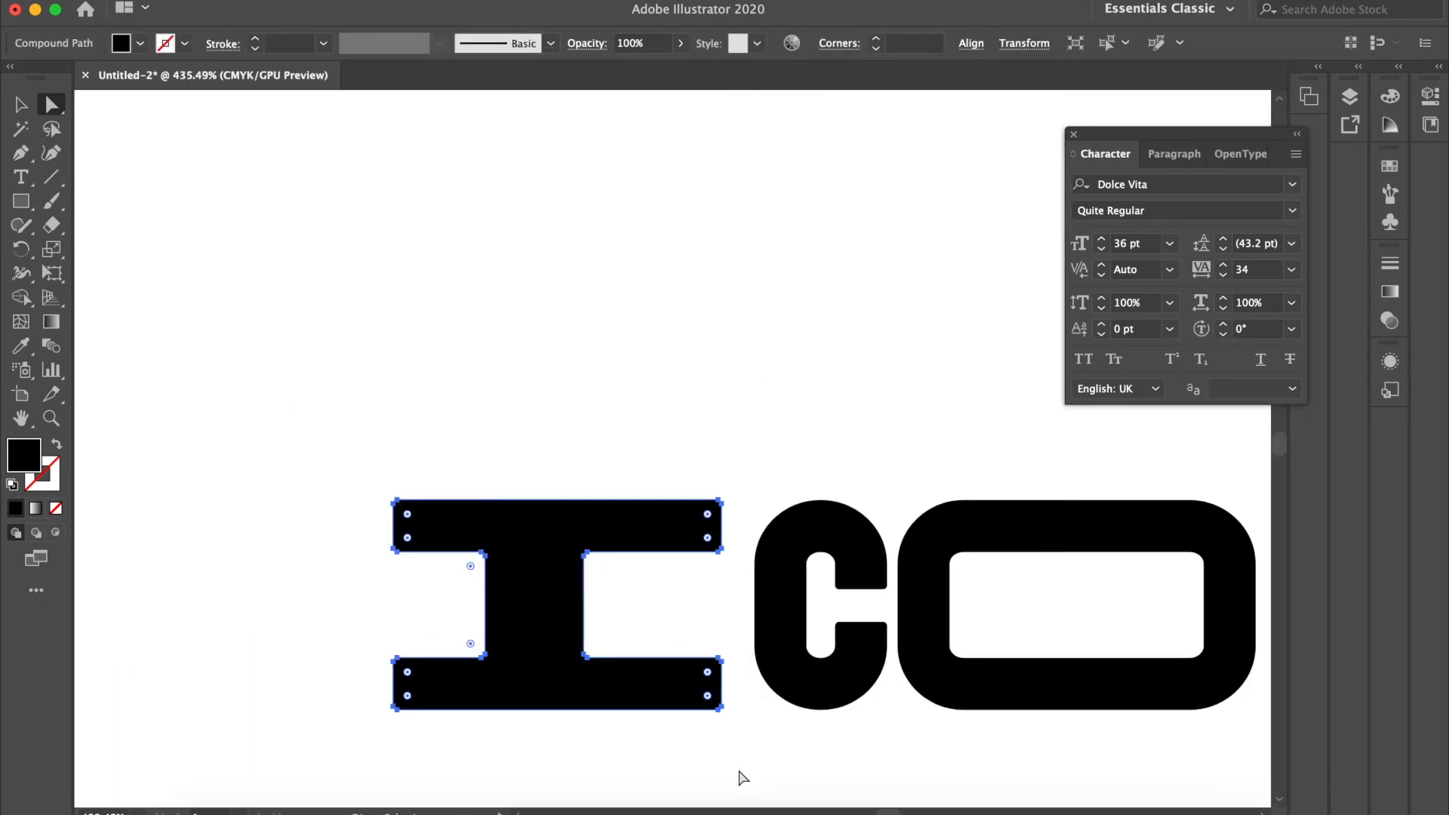
key("shift+Left")
key("shift+Left")
key("shift+Left")
key("shift+Left")
key("shift+Left")
key("shift+Left")
key("shift+Left")
left_click_drag(689, 405, 834, 767)
key("shift+Left")
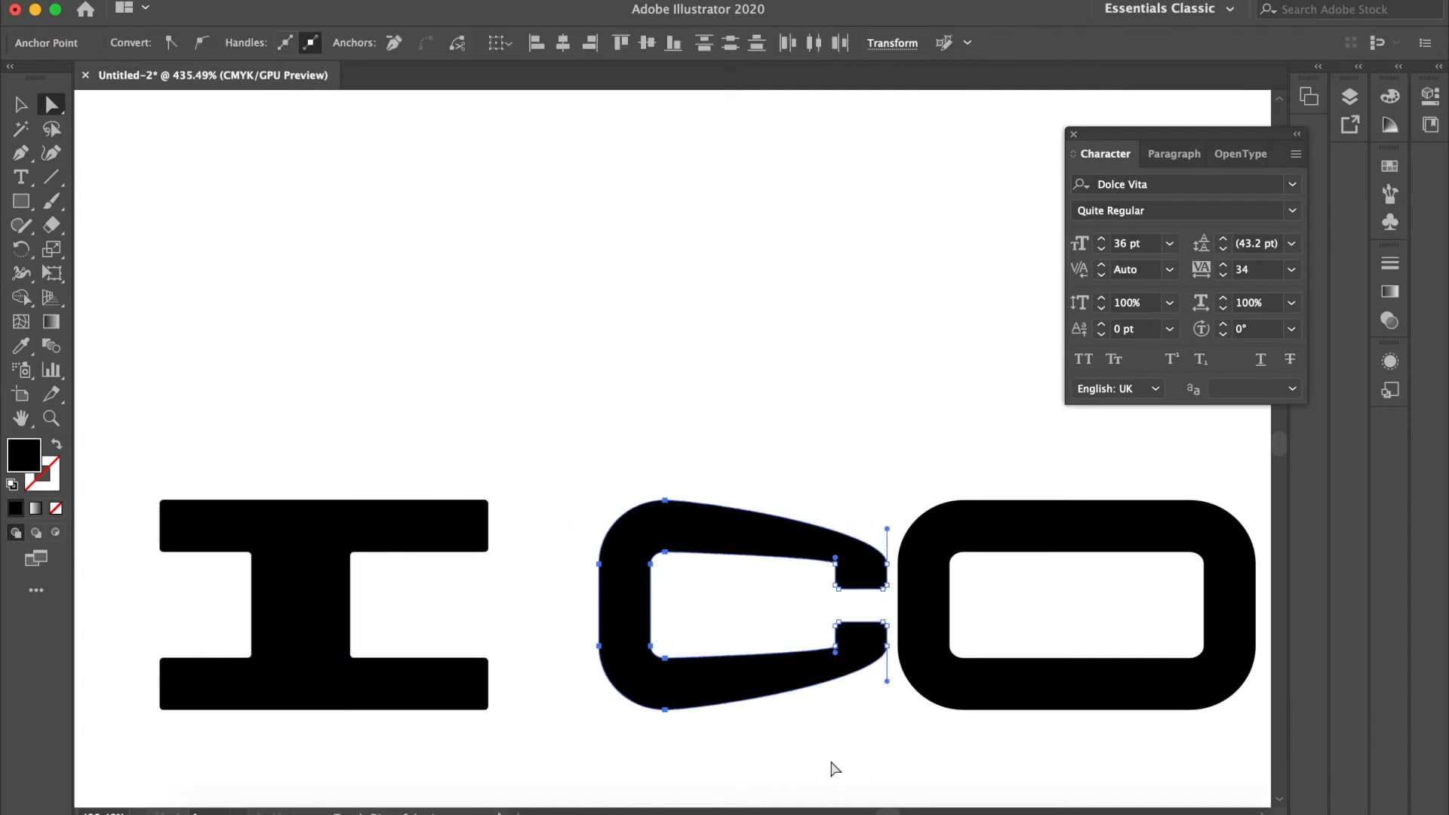
key("ctrl+z")
Step: Select the entire C and shift it left so it sits close beside the I
left_click_drag(656, 401, 896, 767)
key("shift+Left")
key("shift+Left")
key("shift+Left")
key("shift+Right")
key("shift+Left")
Step: Stretch the O wider by moving only its left-side anchor points left towards the C
left_click_drag(870, 387, 1054, 786)
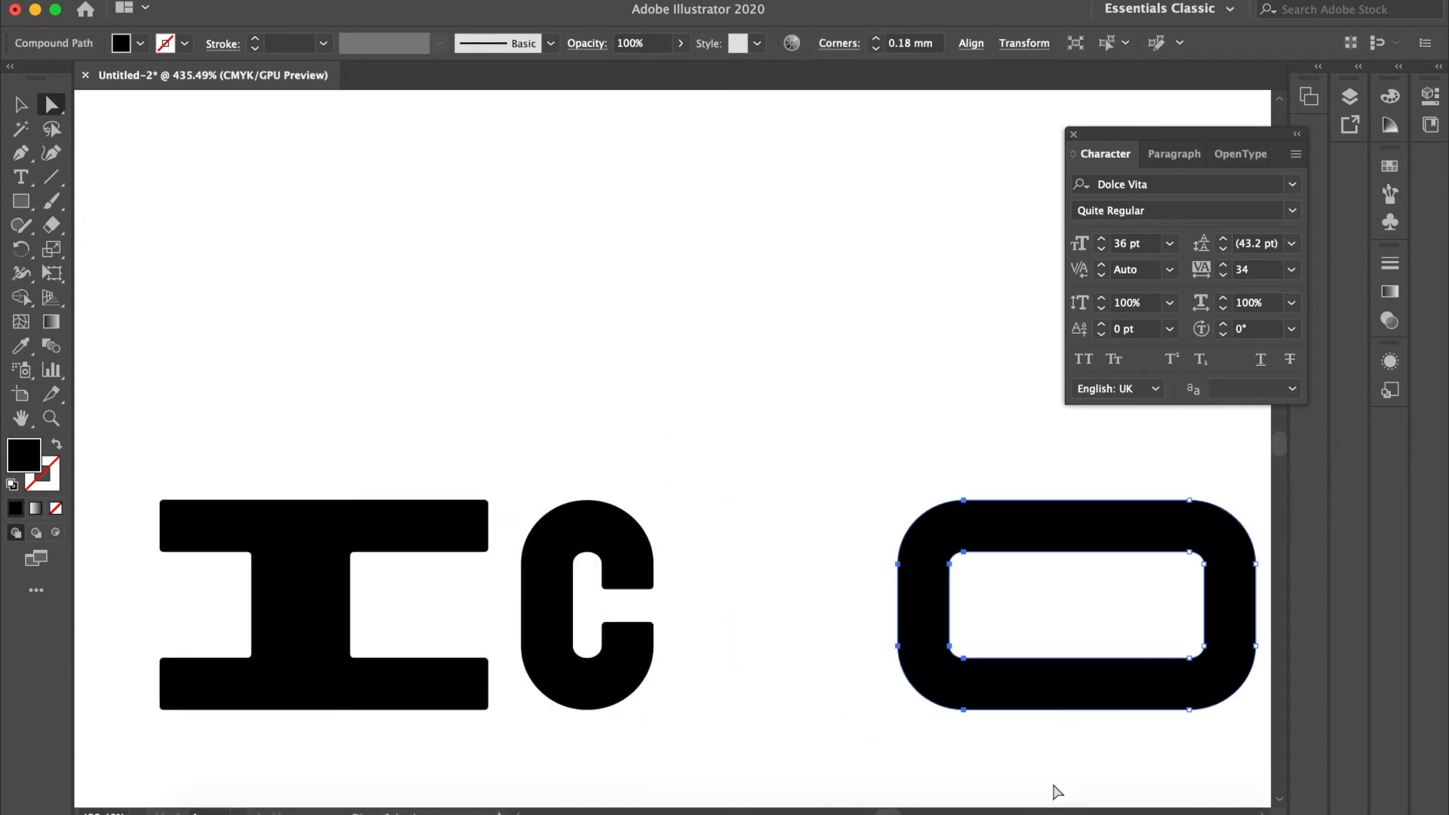
key("shift+Left")
key("shift+Left")
key("shift+Left")
key("Right")
key("Right")
key("Right")
key("Right")
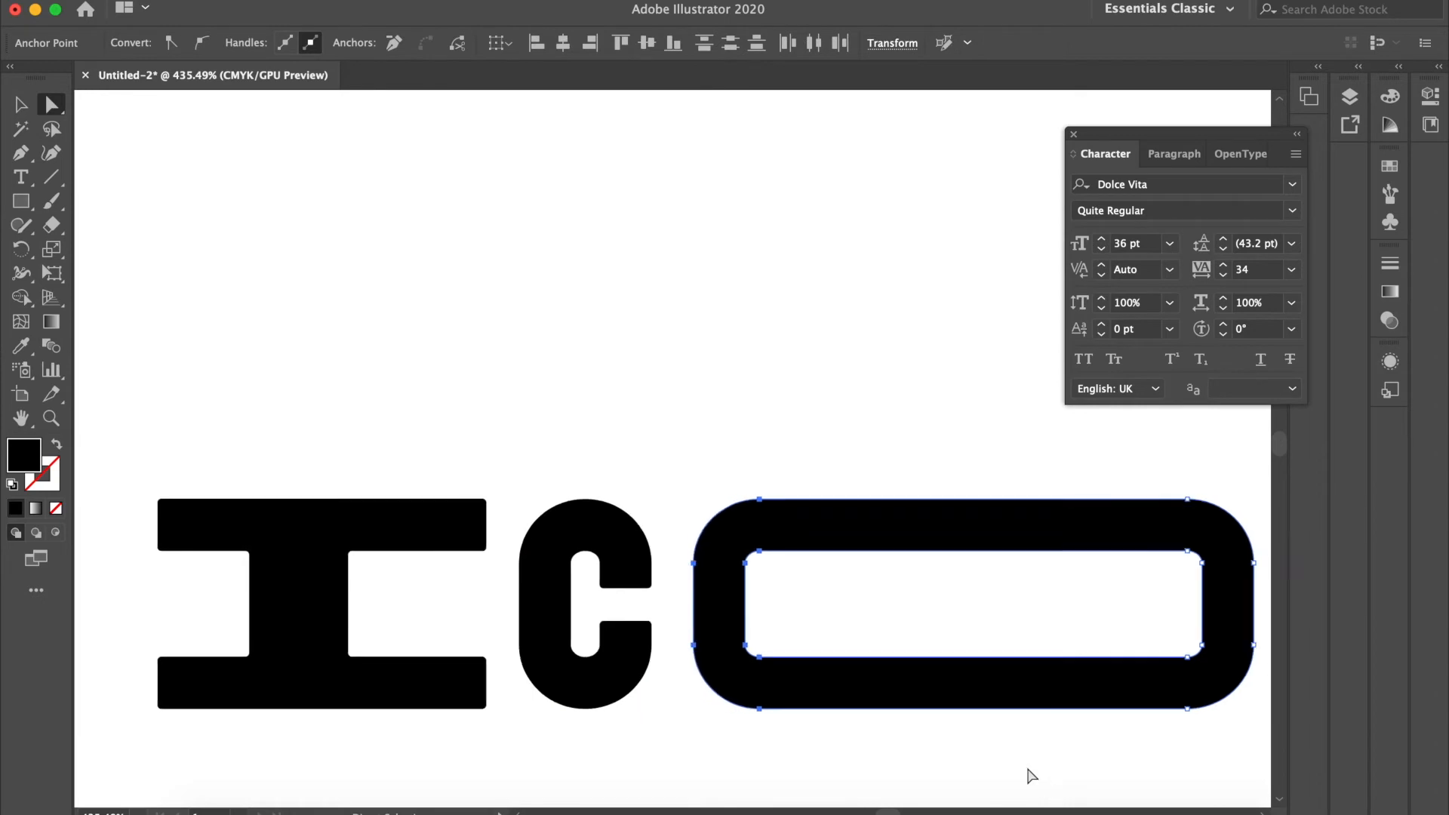
Step: Thicken the N's right stem by shifting its outer anchor points right together with the full stop
scroll(1029, 777, "right", 5)
scroll(864, 684, "right", 5)
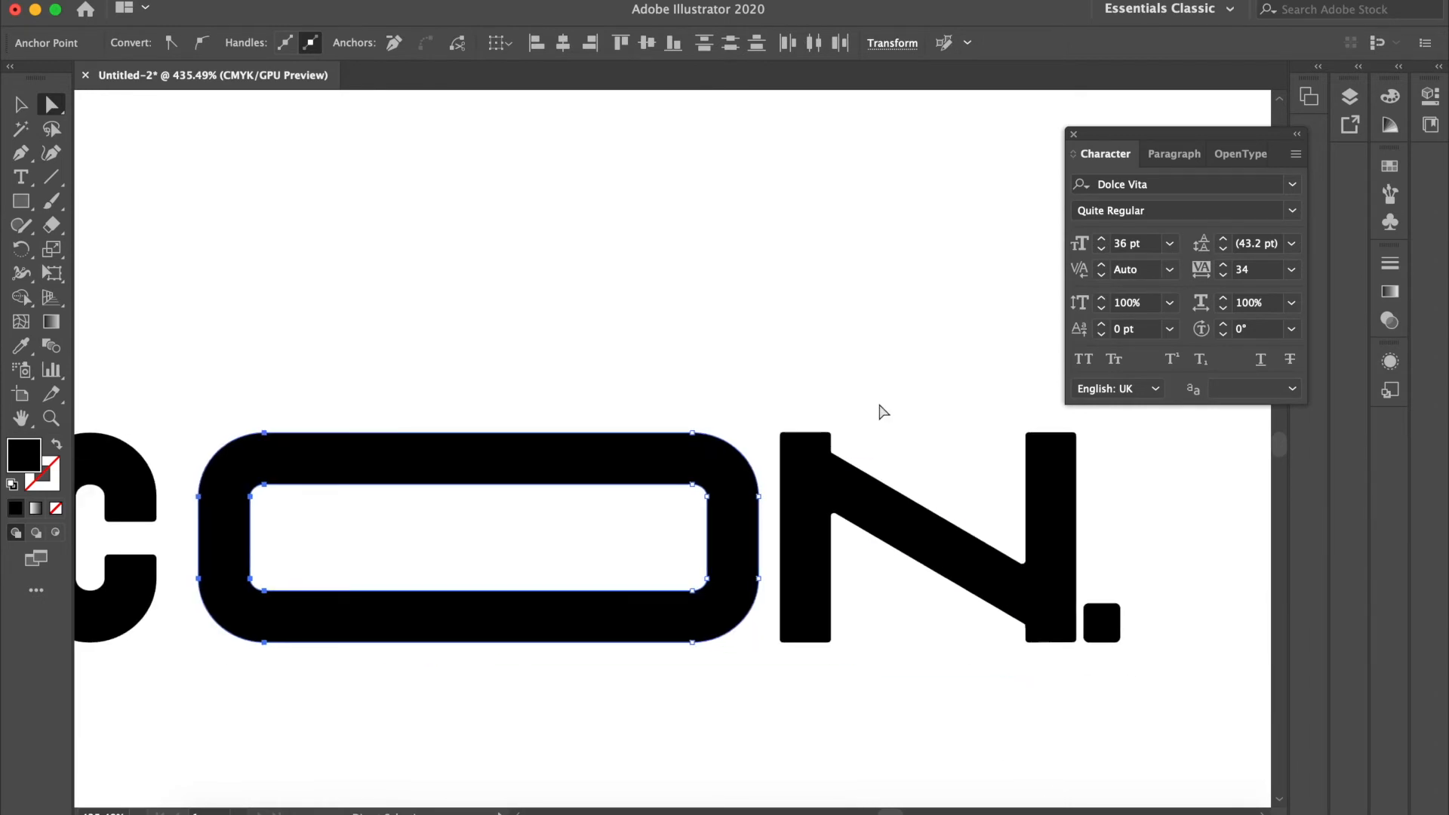
left_click_drag(1042, 362, 1195, 750)
key("shift+Right")
key("shift+Right")
key("shift+Left")
left_click(1019, 740)
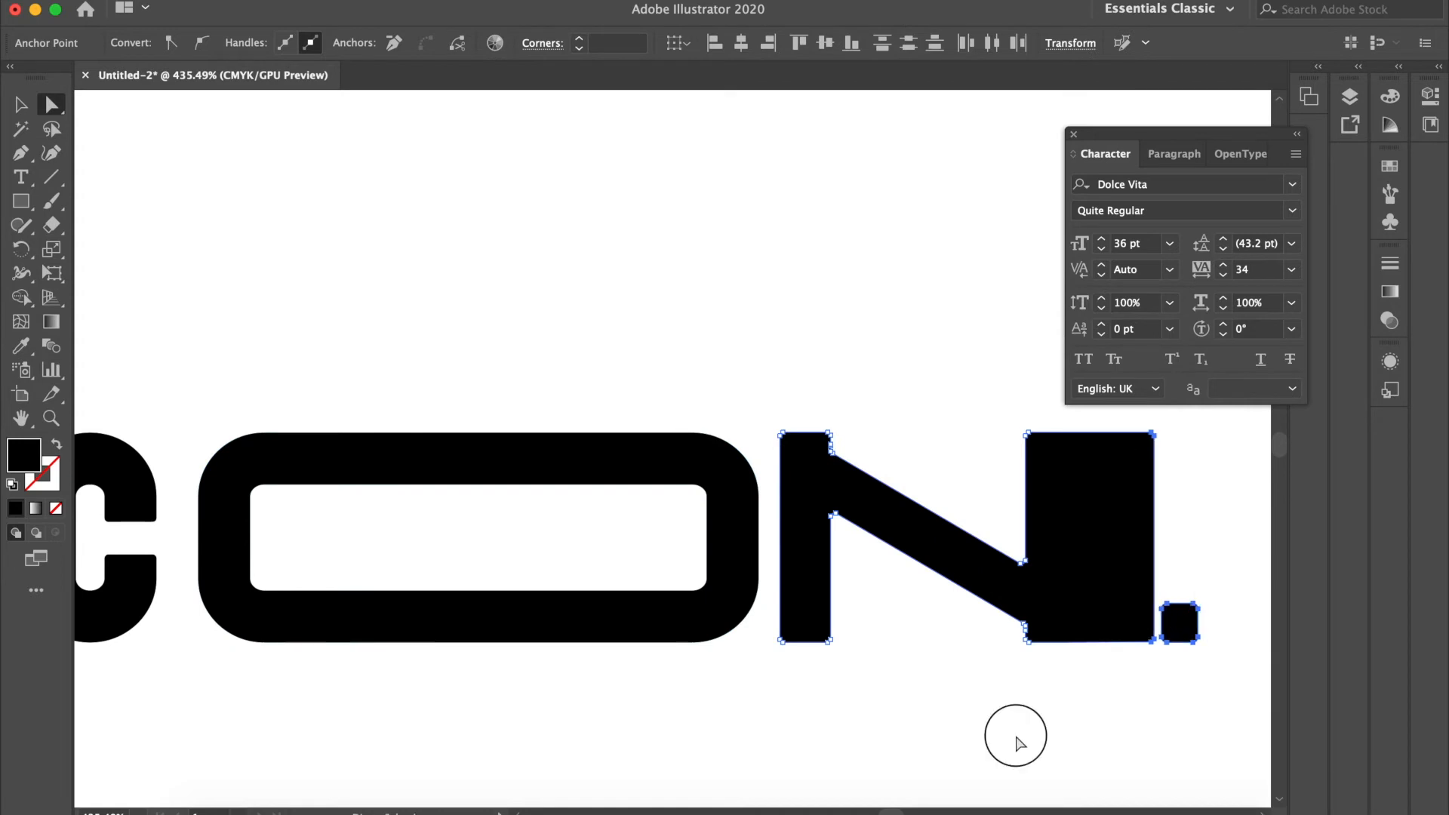
Step: Draw a large black circle with the Ellipse tool in the empty area below the customised wordmark
scroll(1019, 744, "down", 5)
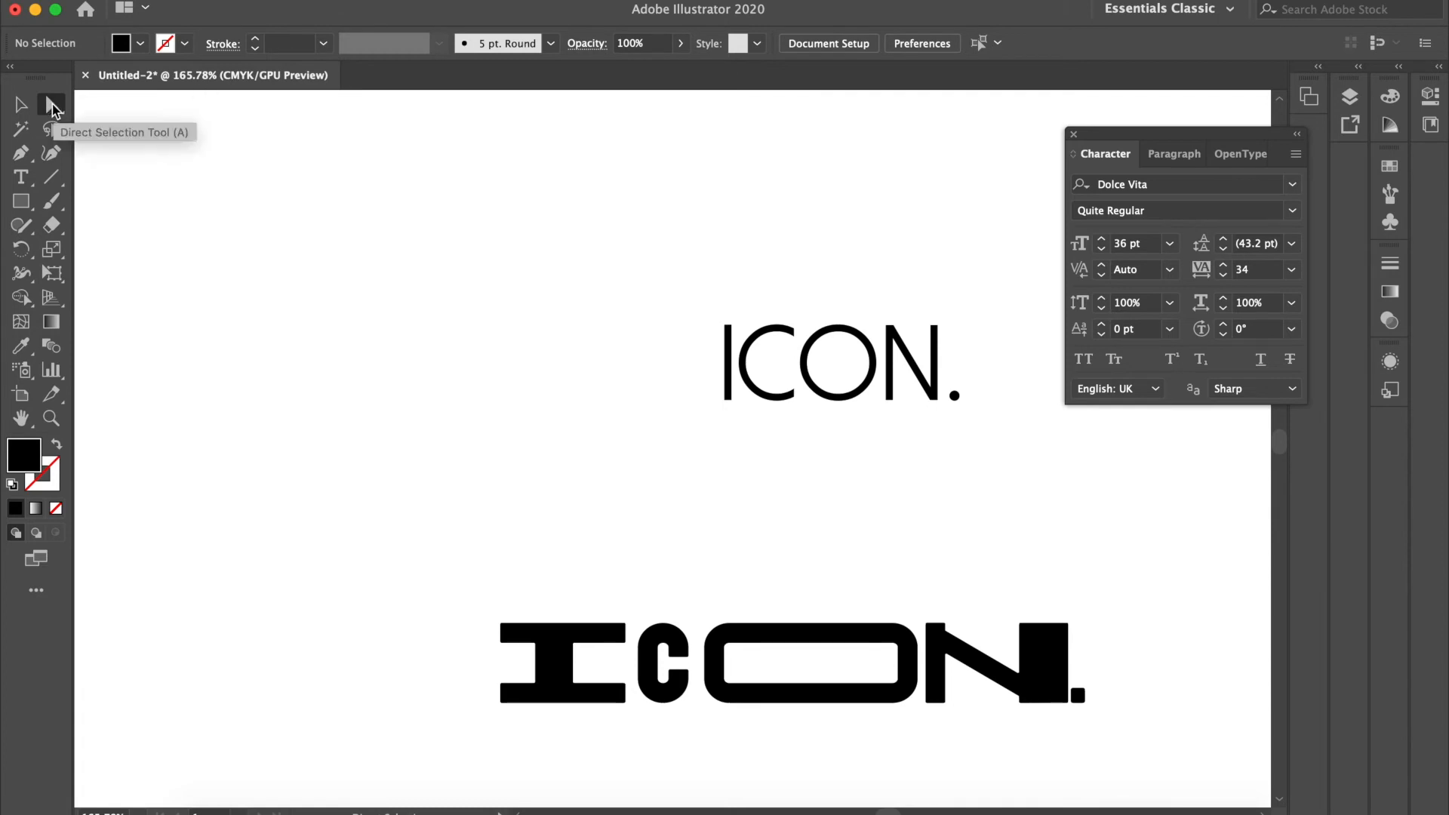
scroll(539, 480, "down", 5)
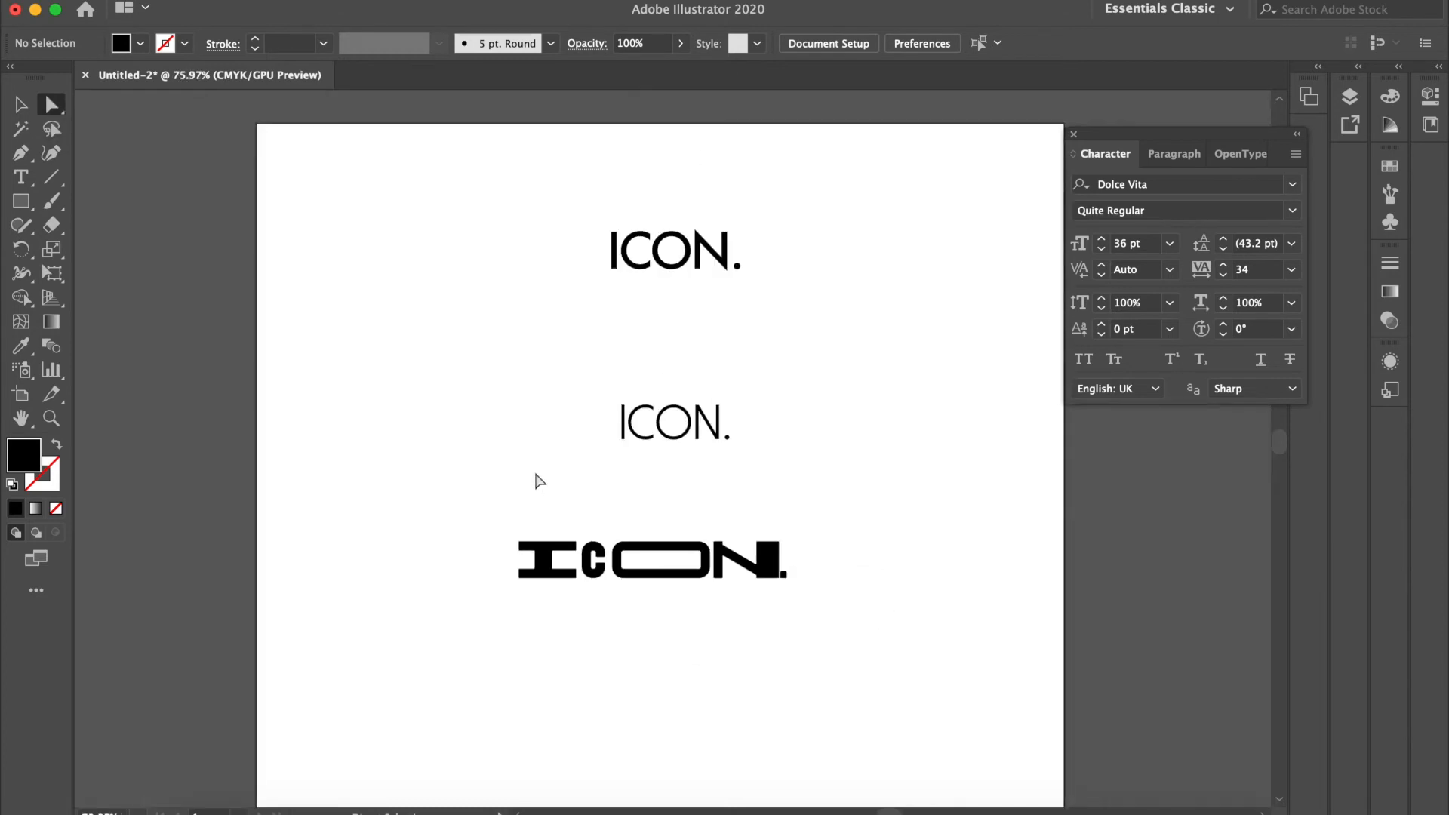
scroll(539, 481, "down", 10)
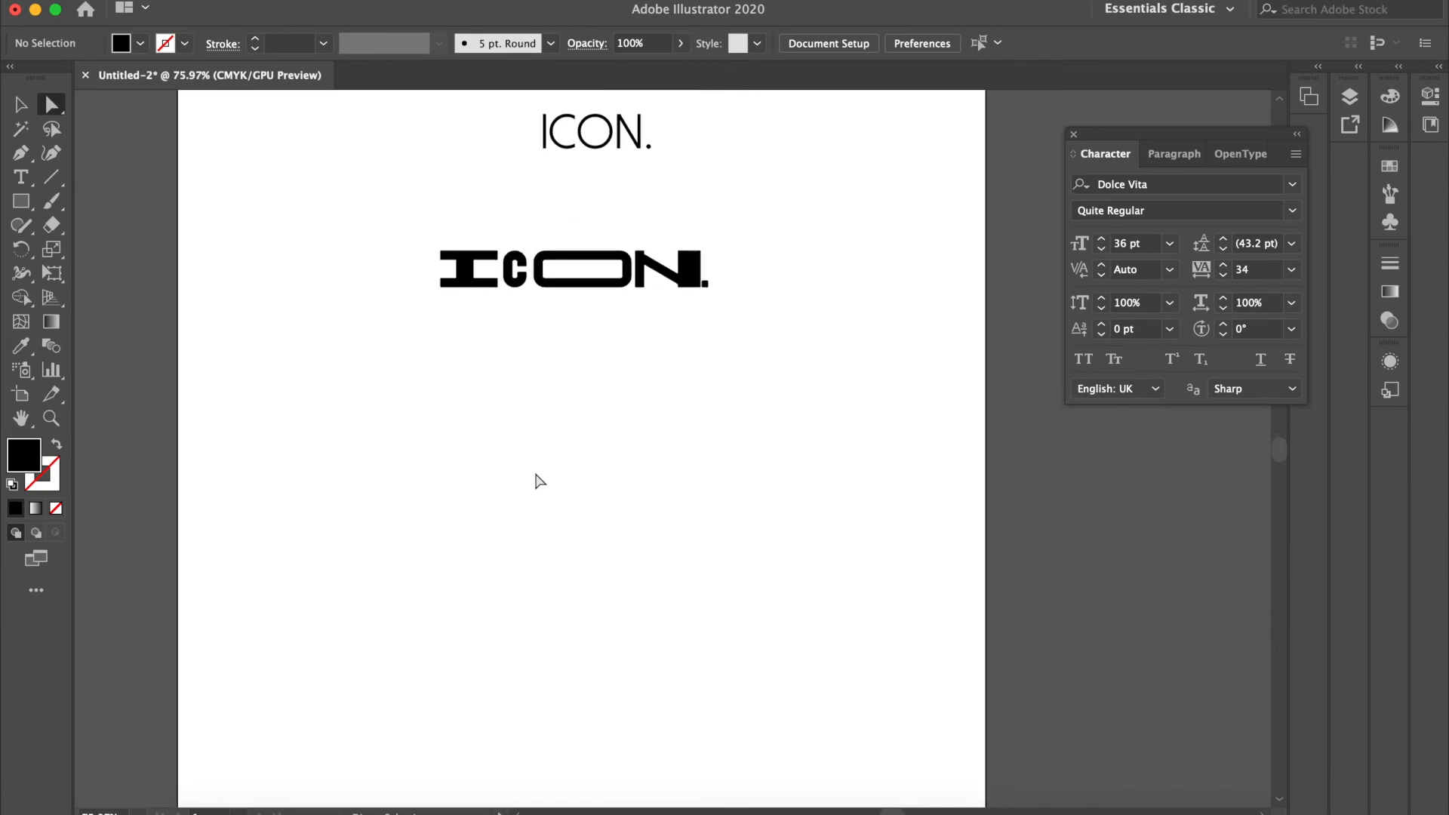
scroll(539, 481, "down", 2)
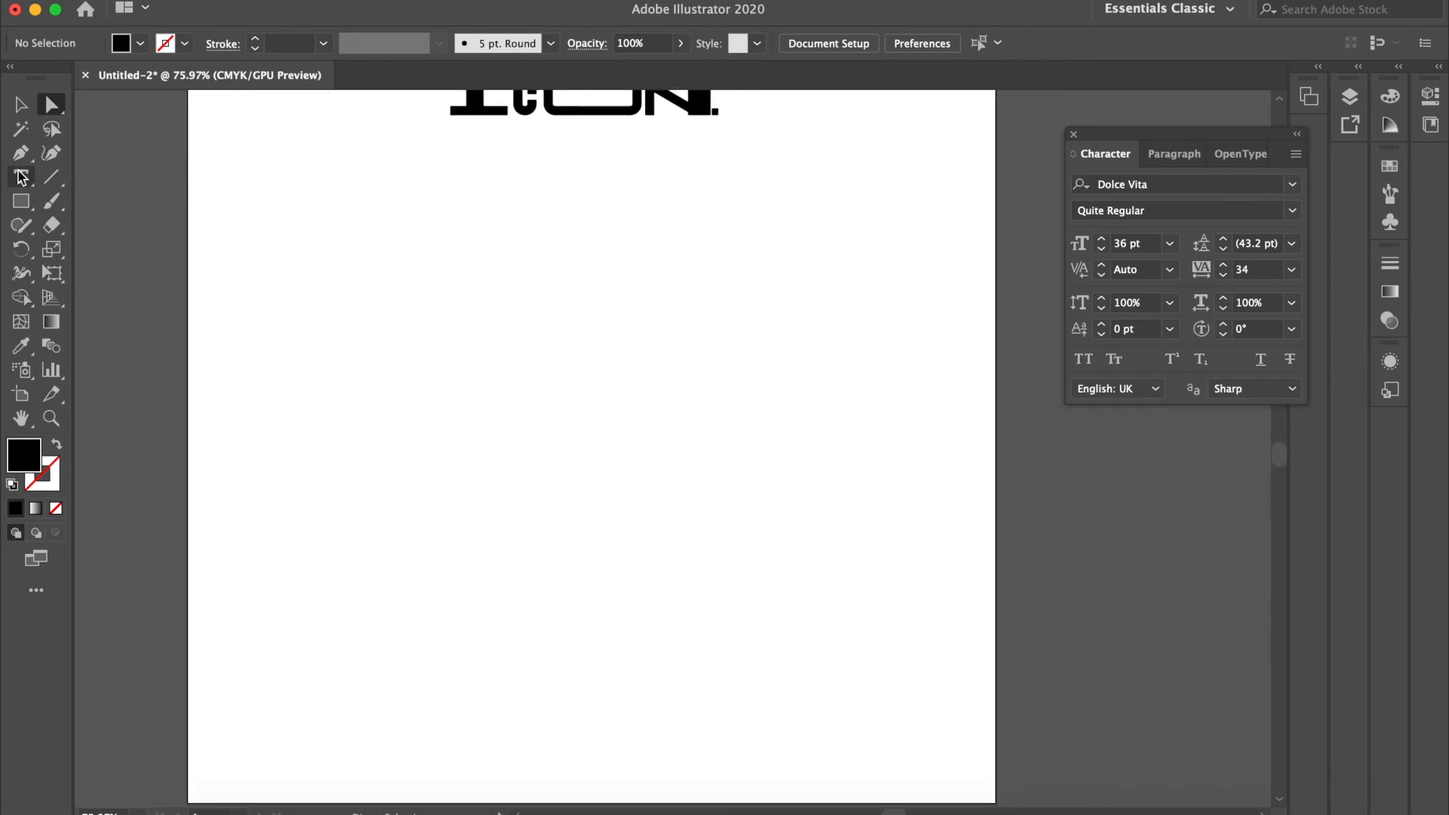
left_click_drag(20, 201, 105, 249)
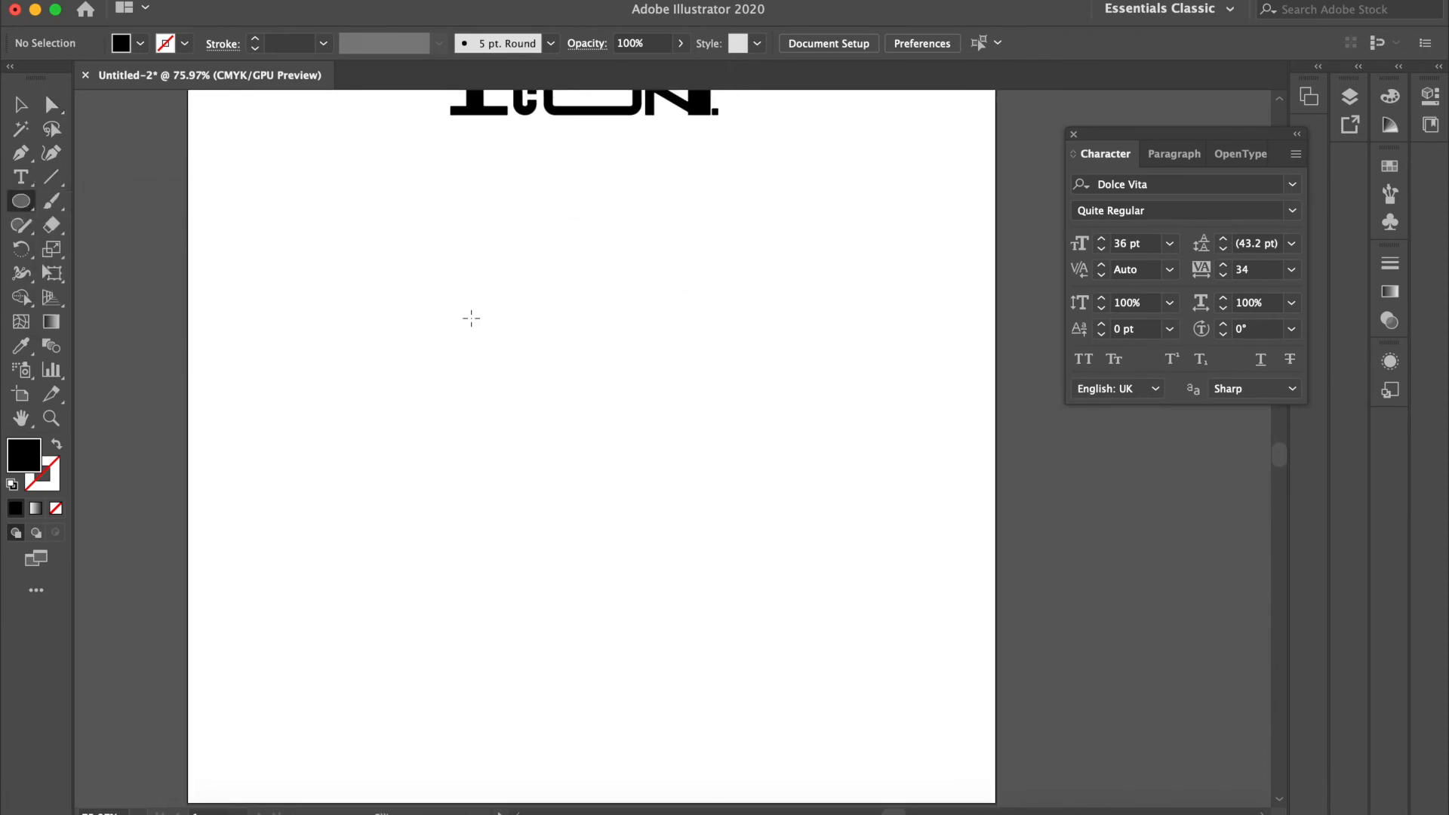
left_click_drag(465, 236, 719, 490)
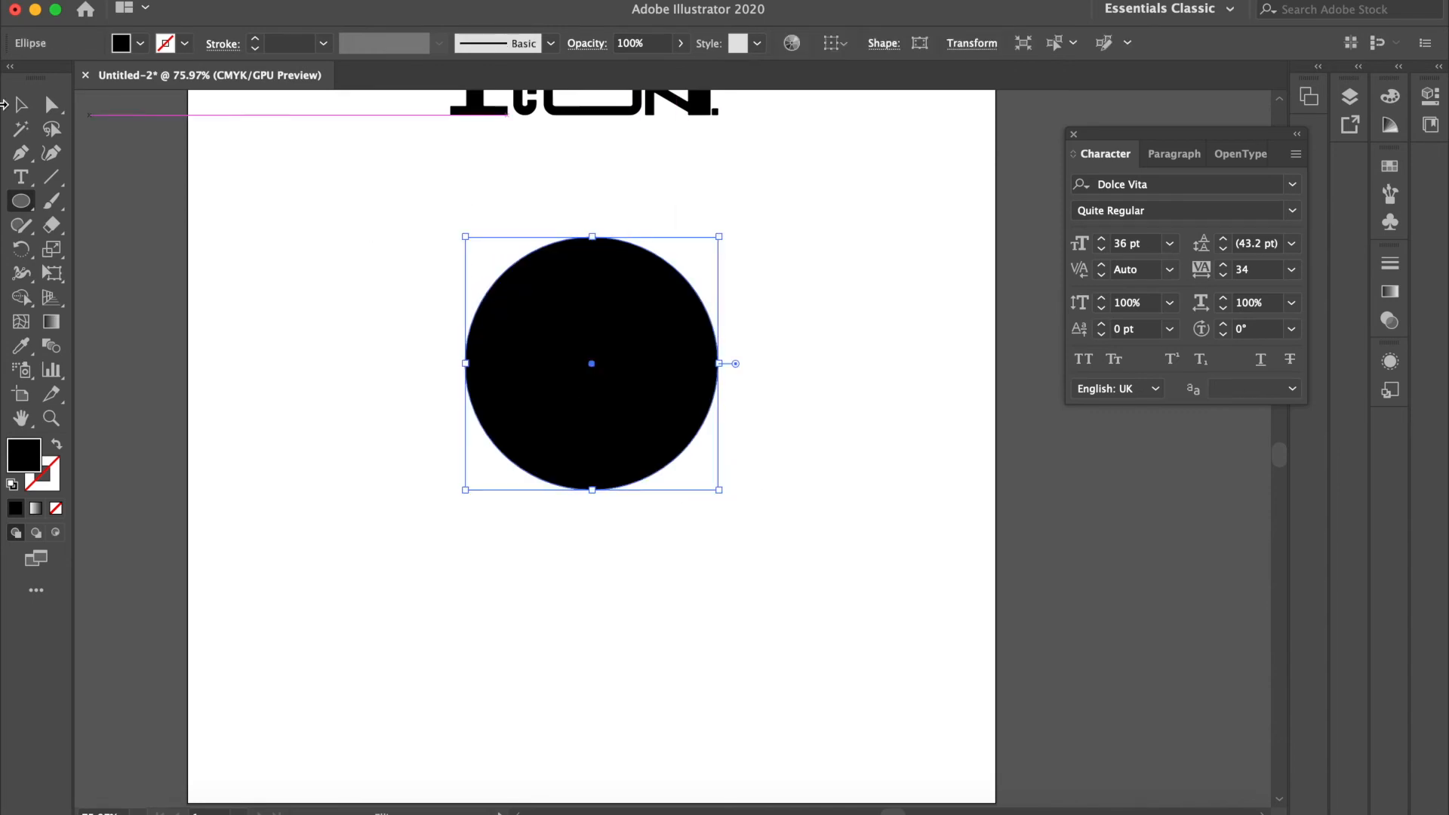
Step: Duplicate the customised "ICON." wordmark onto the black circle and scale the copy down to fit inside it
left_click(20, 105)
scroll(409, 287, "up", 4)
left_click(677, 185)
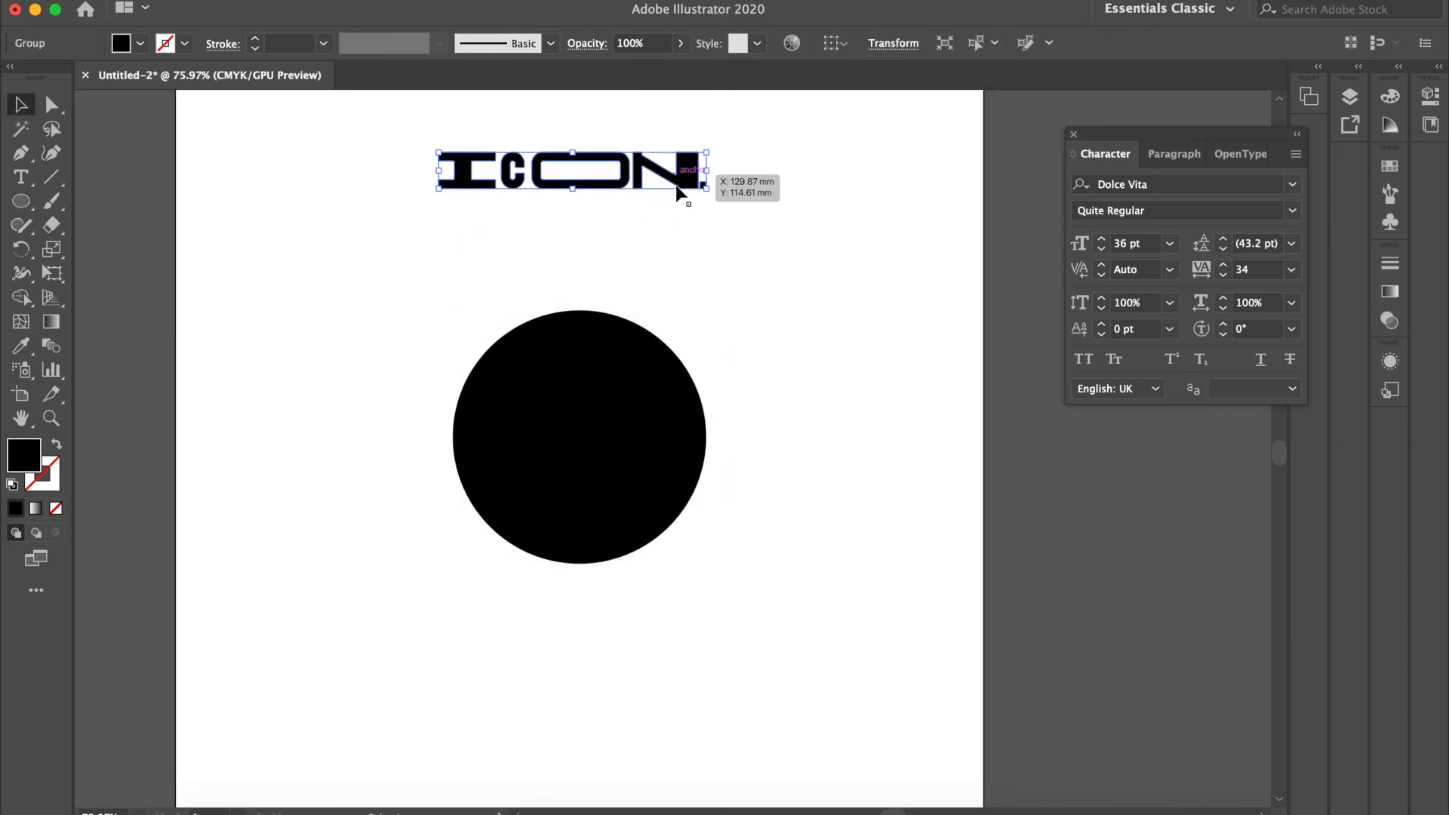
left_click_drag(692, 175, 707, 455)
left_click_drag(439, 437, 496, 452)
Step: Change the fill of the small "ICON." wordmark copy over the circle to white, FFFFFF
double_click(15, 453)
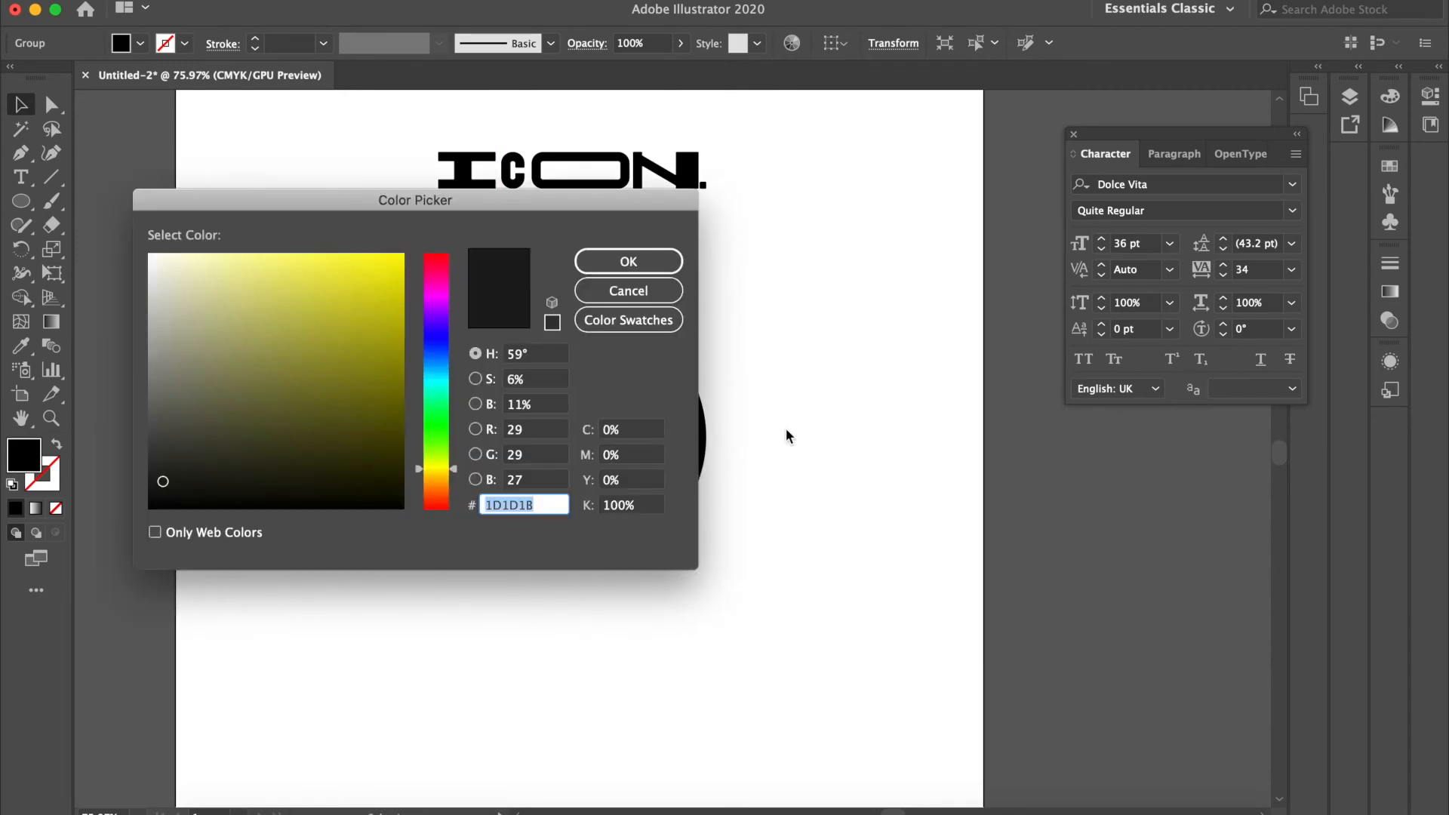
left_click_drag(232, 356, 150, 253)
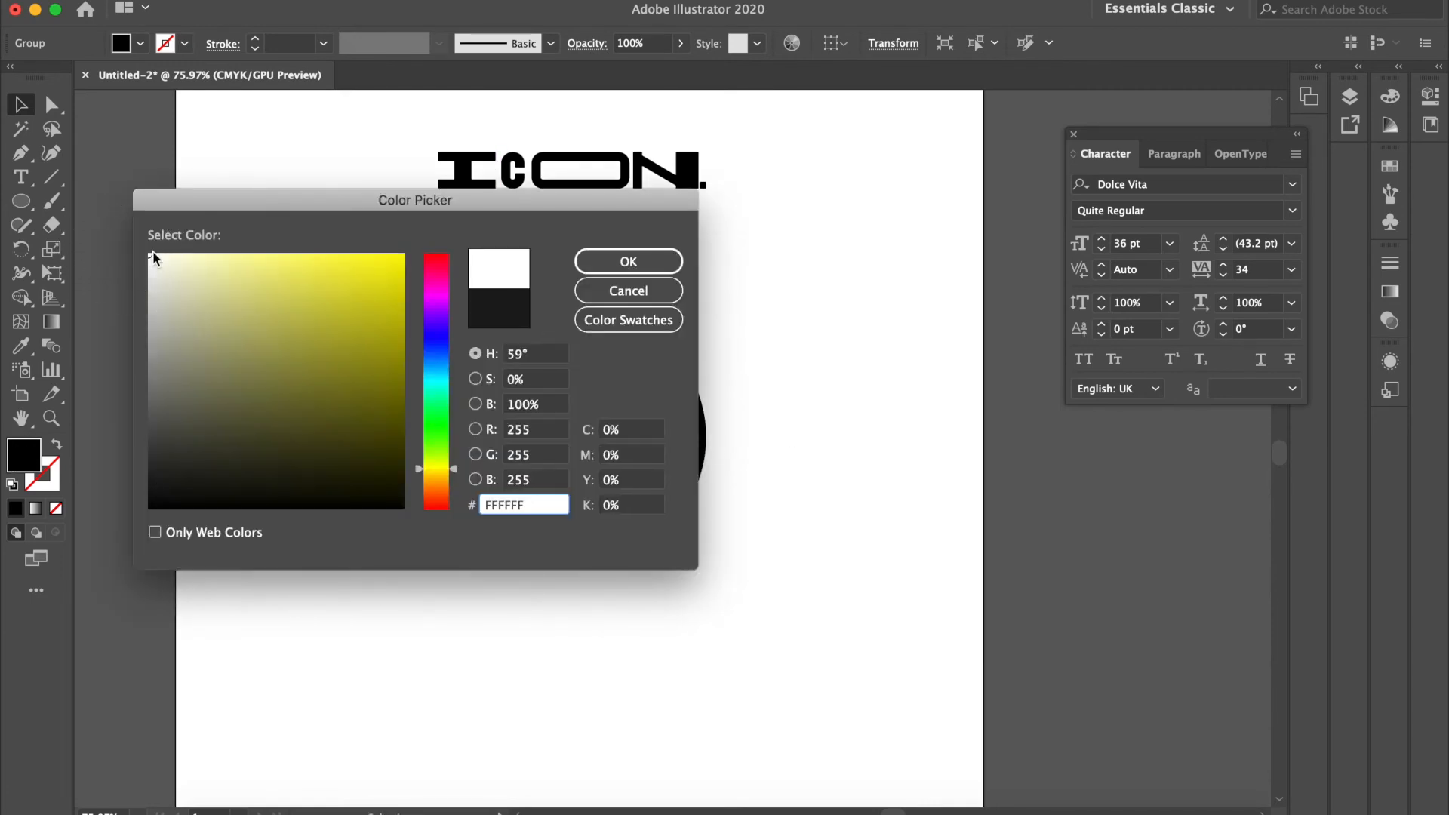
left_click(615, 264)
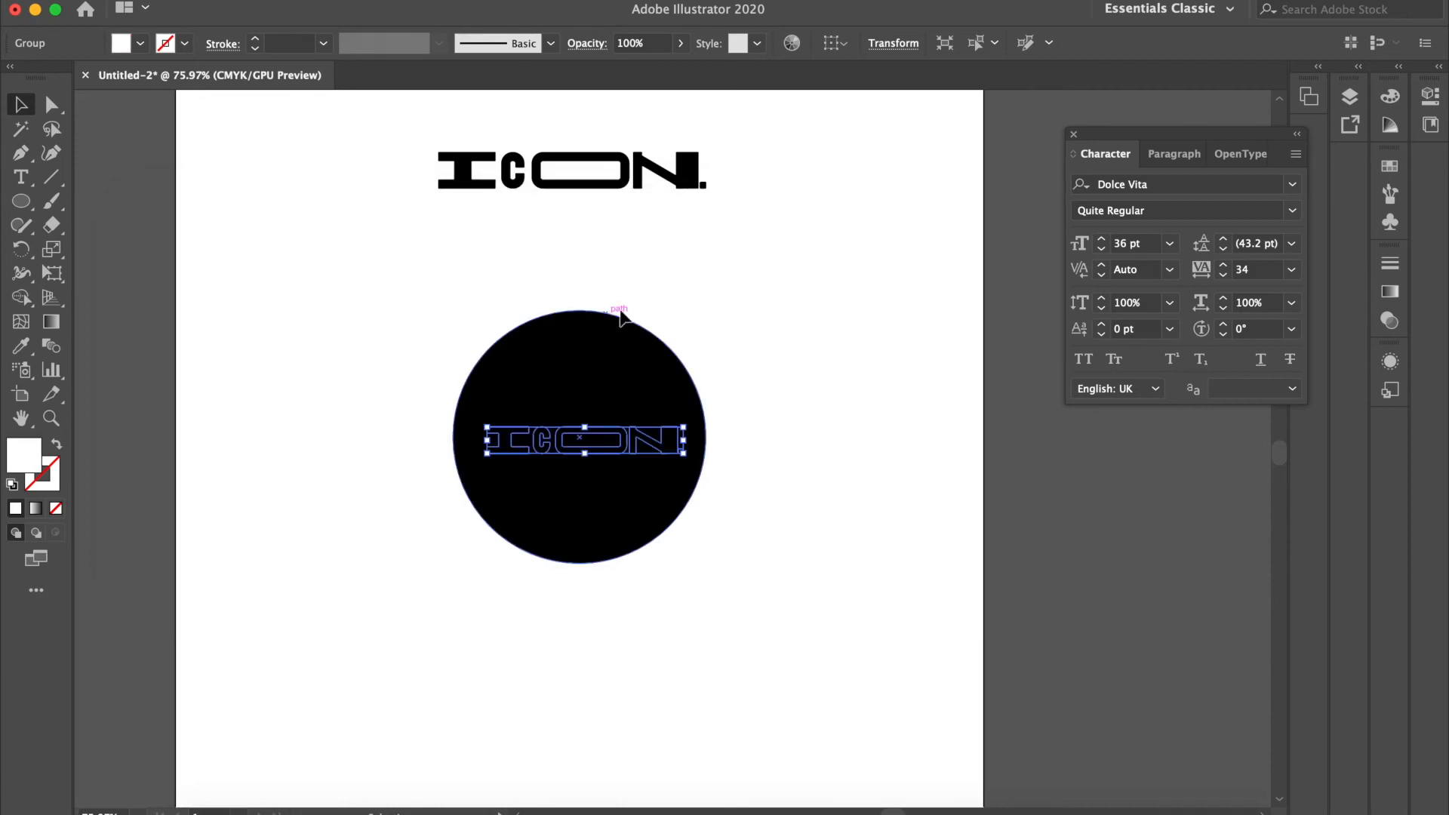
Step: Send the black circle behind the white "ICON." wordmark in the stacking order
left_click(617, 363)
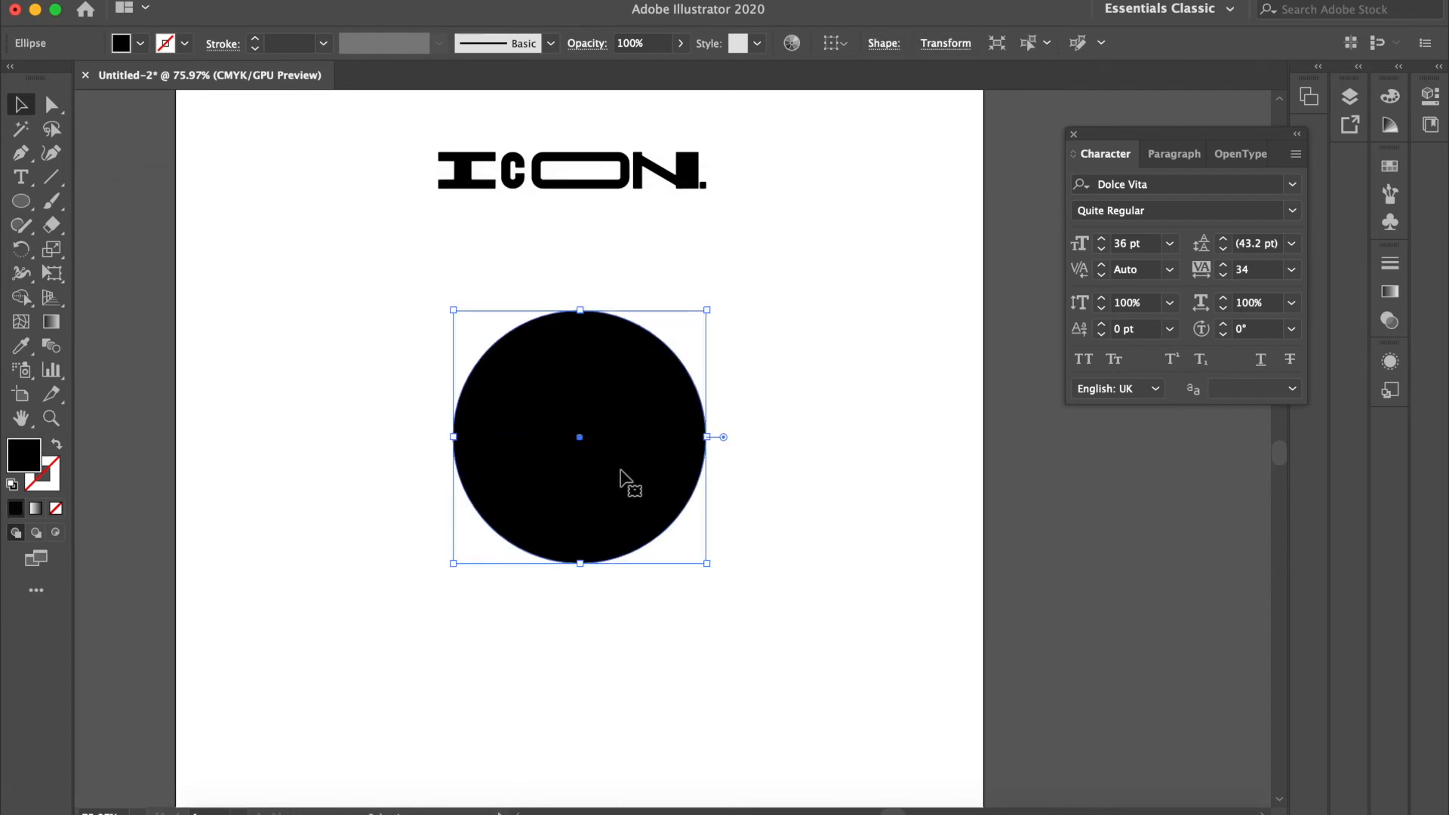
left_click_drag(853, 543, 631, 447)
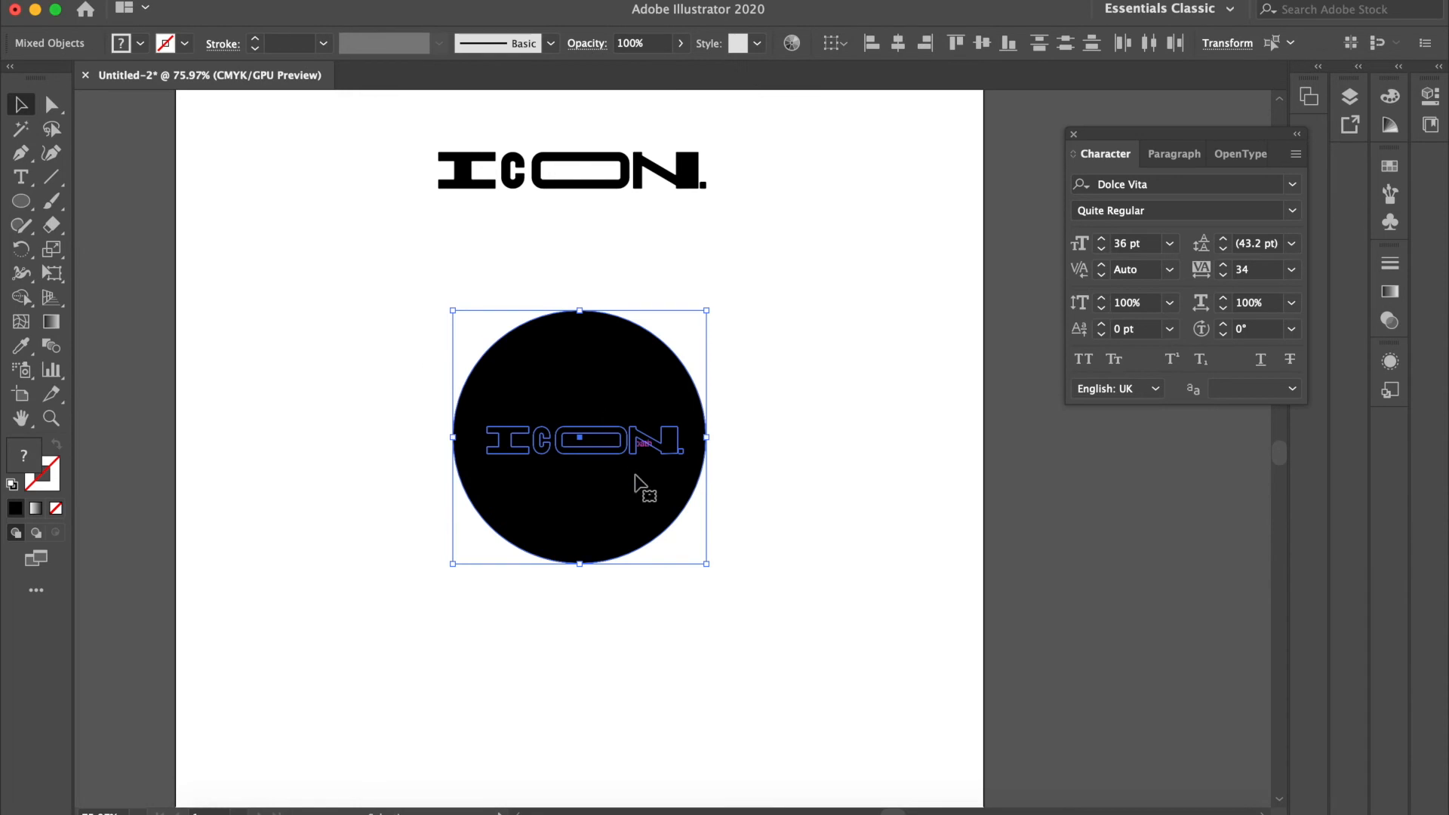
left_click(688, 367)
left_click(654, 363)
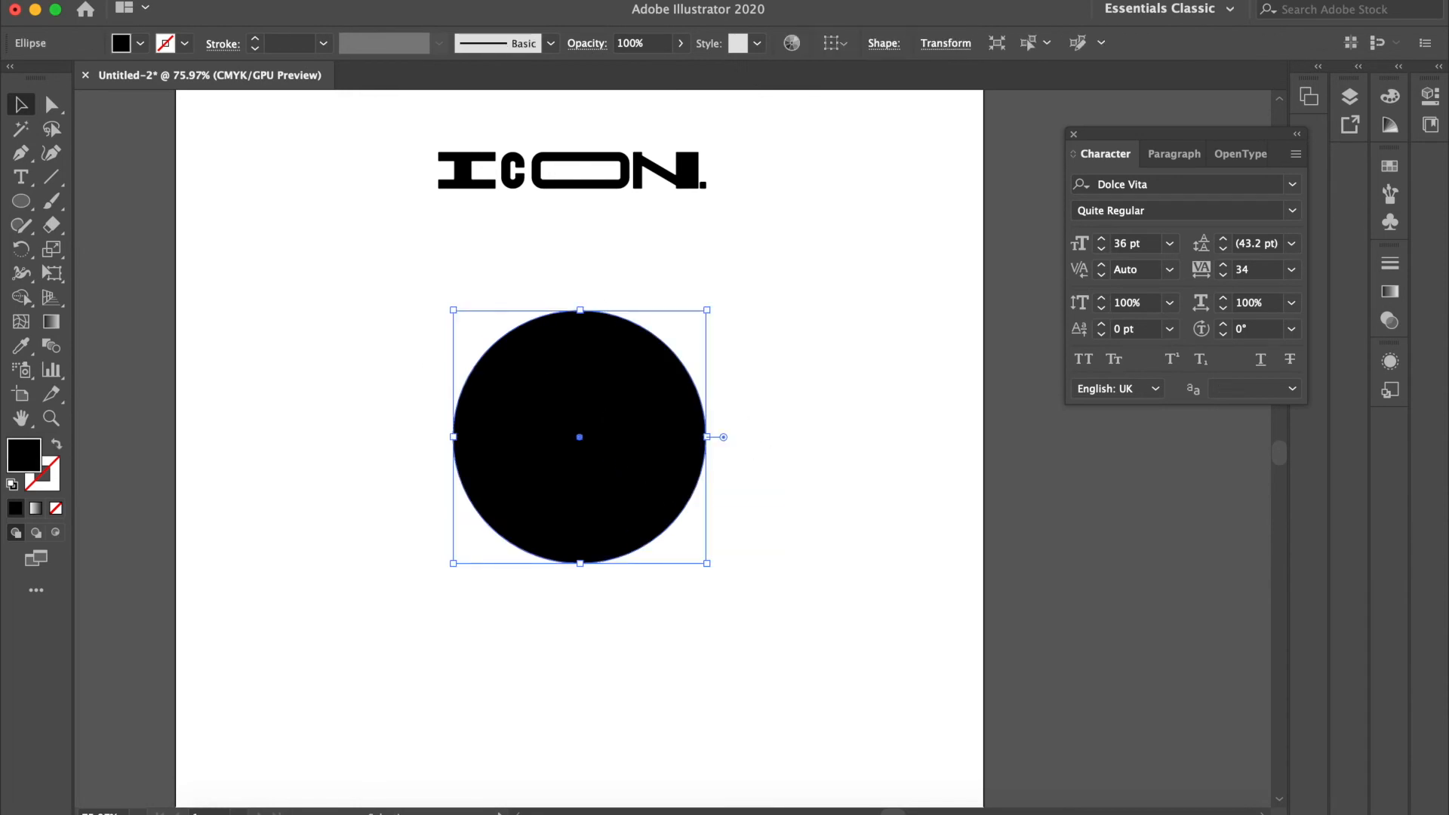
left_click(244, 0)
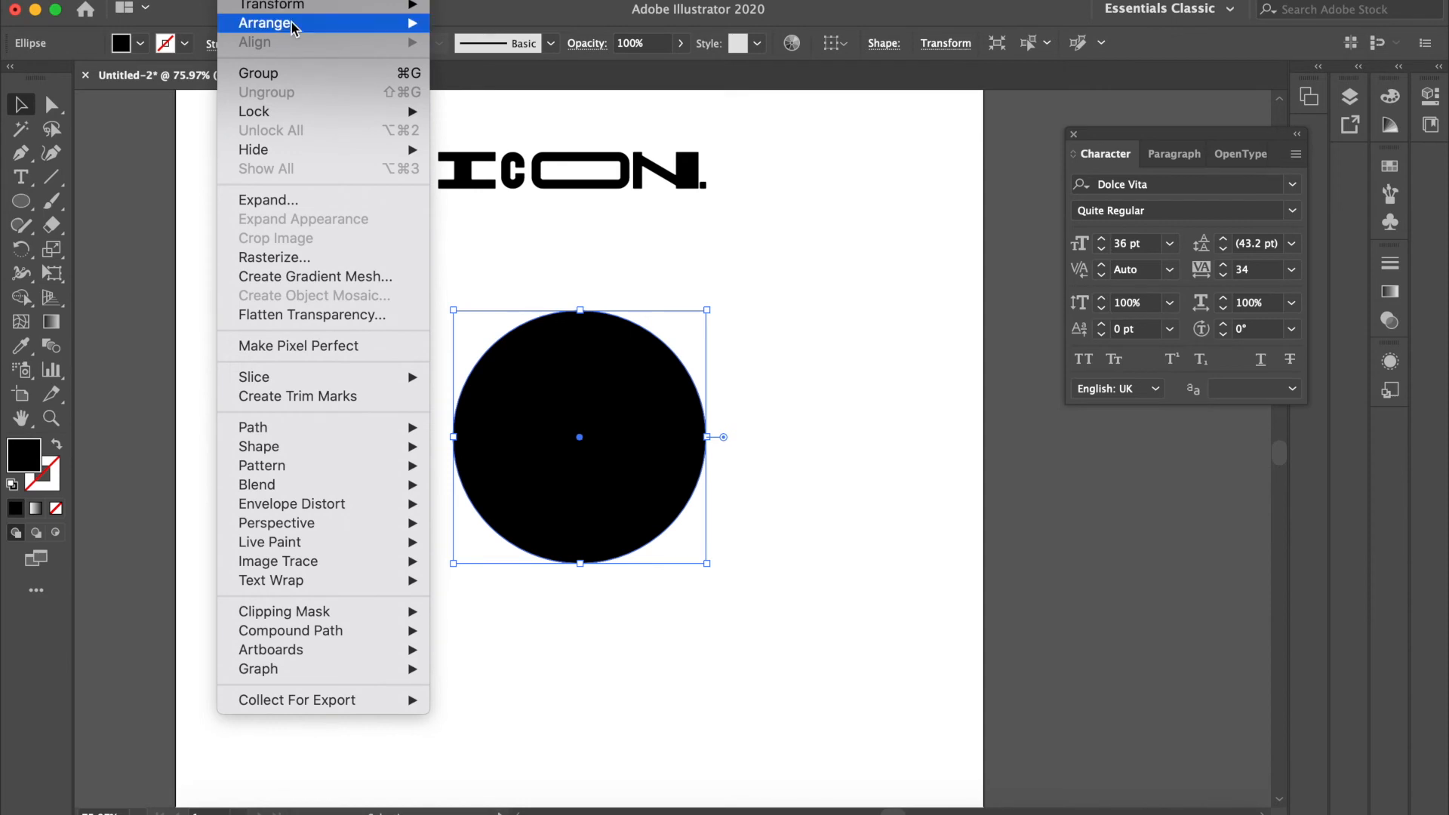
mouse_move(291, 24)
left_click(545, 84)
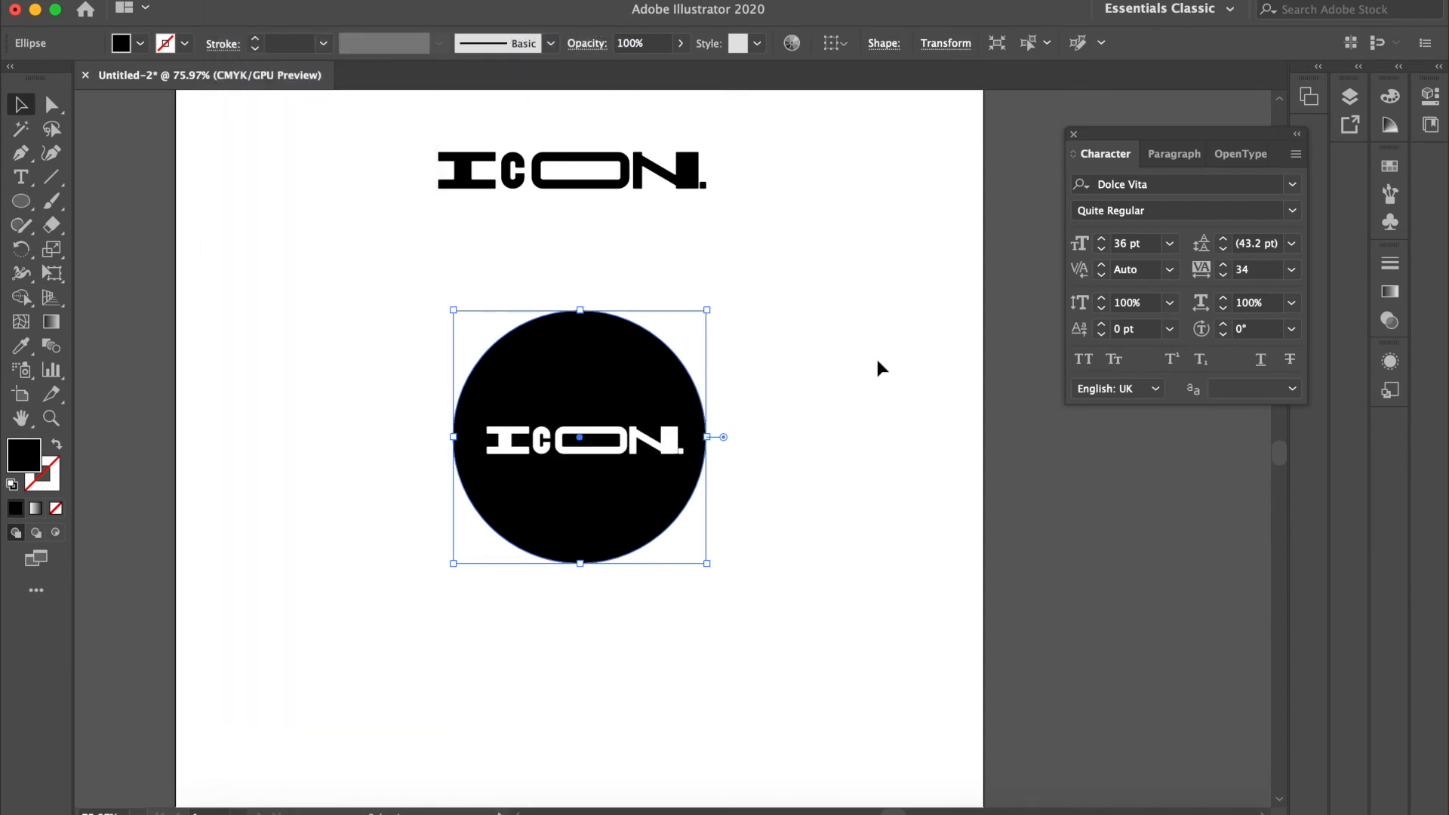
left_click(876, 356)
Step: Centre the white wordmark and the black circle on each other horizontally and vertically
left_click_drag(833, 487, 499, 290)
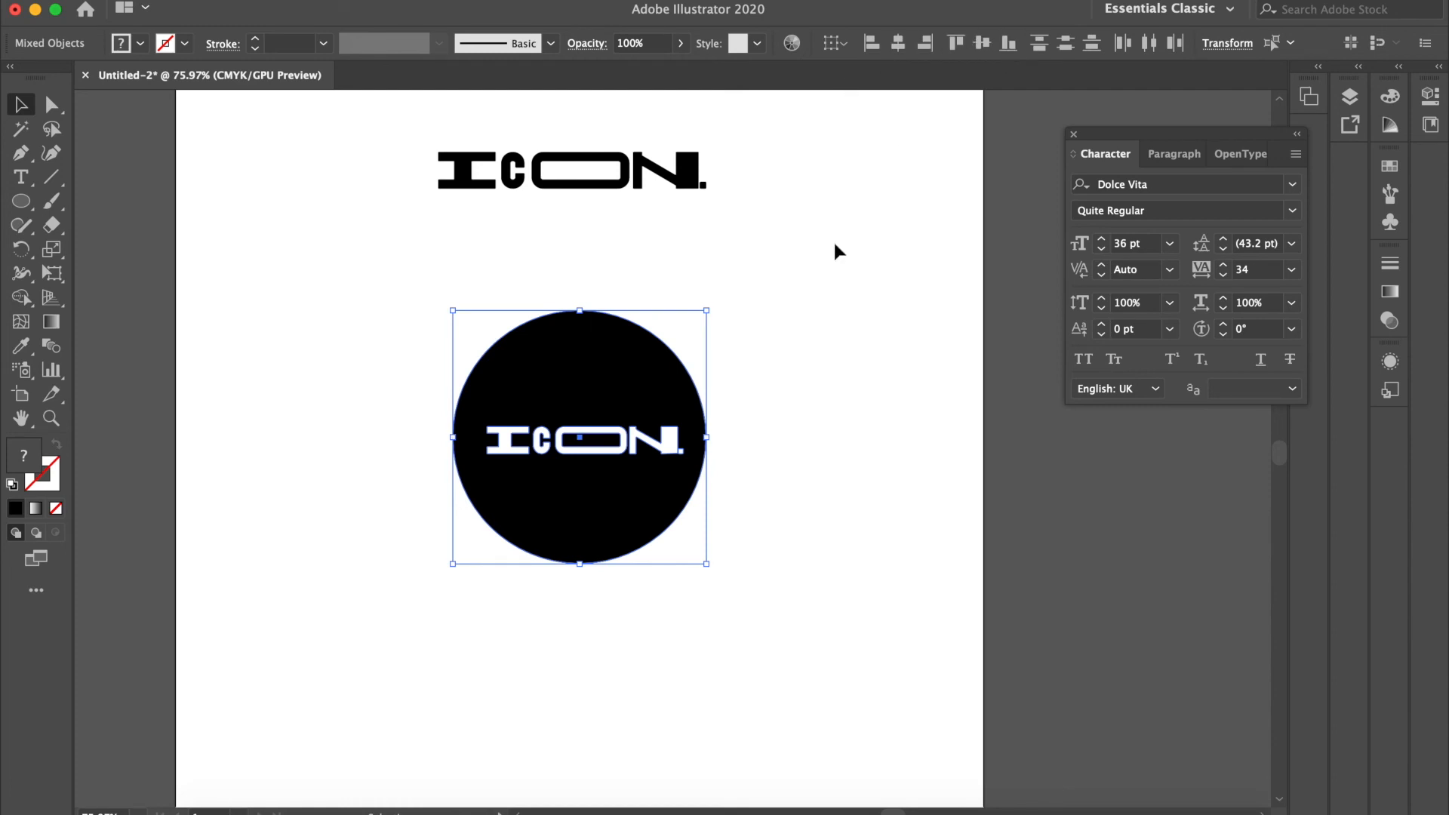
left_click_drag(889, 524, 469, 350)
left_click(897, 44)
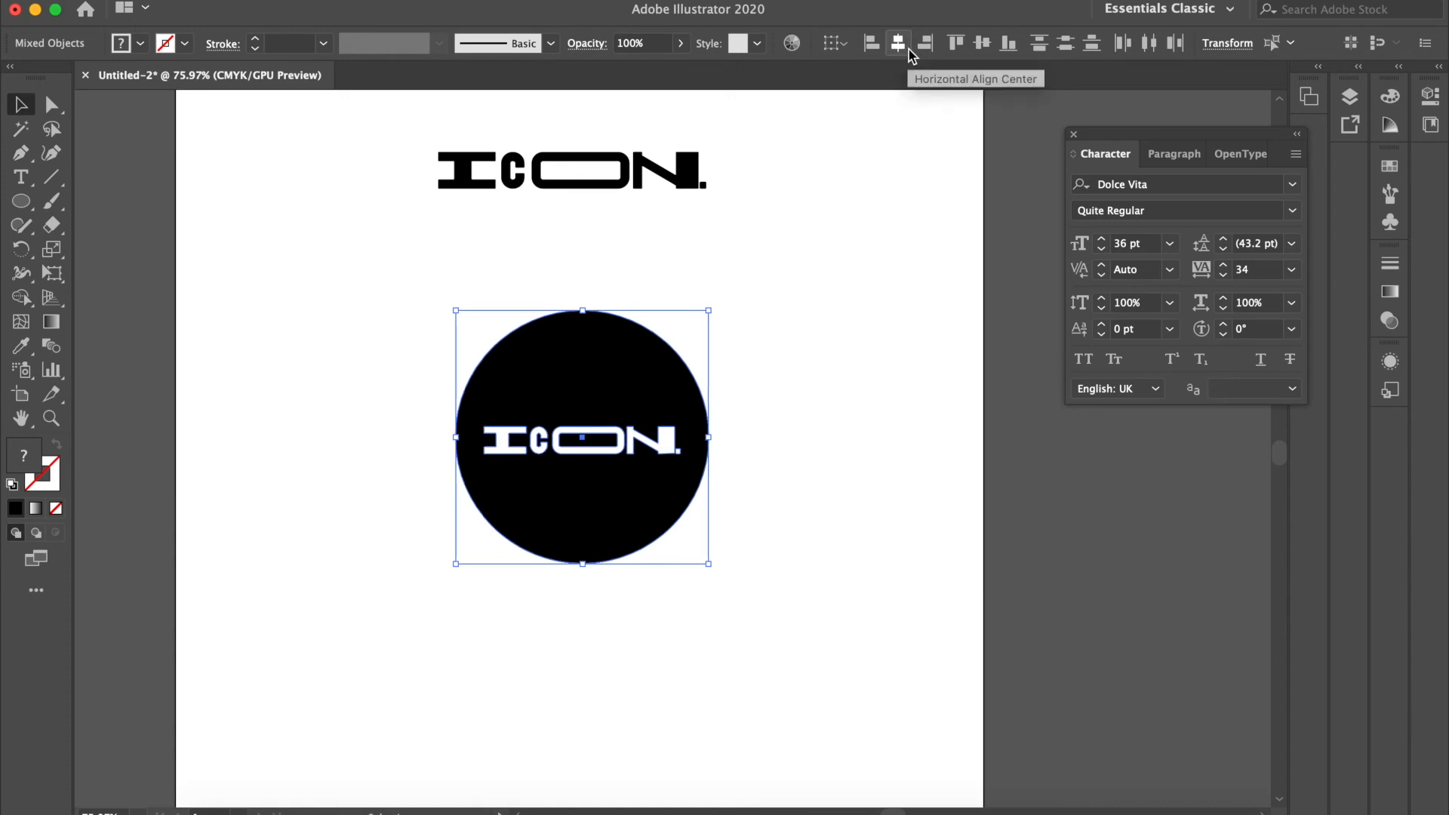
left_click(983, 44)
Step: Move the circle and its white wordmark together up and left, just below the black wordmark
left_click(745, 442)
left_click_drag(754, 578, 386, 270)
left_click(619, 534)
Step: Draw a circle slightly larger than the badge in the empty area below and right of it, with no fill
scroll(619, 534, "down", 3)
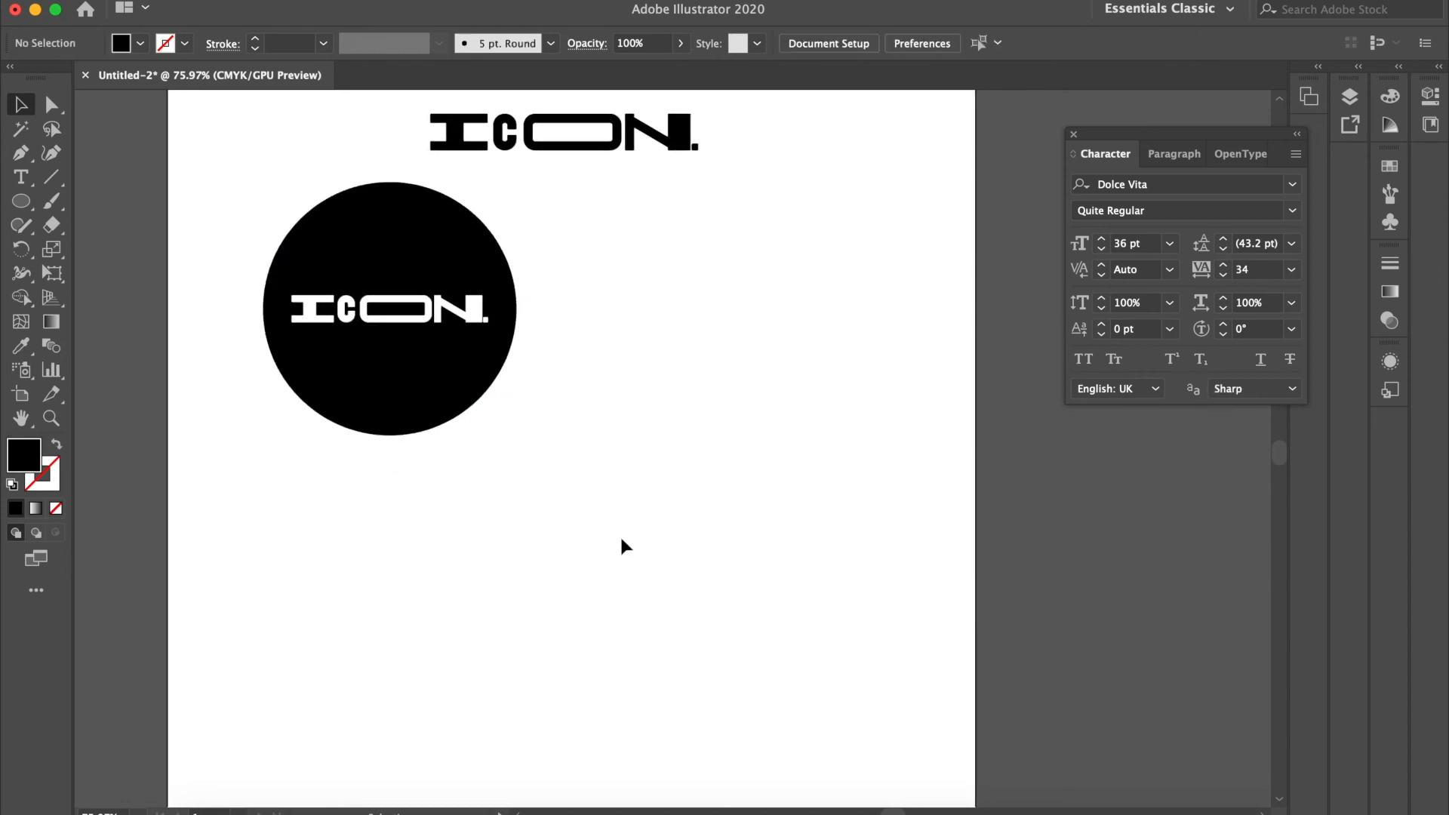
scroll(619, 535, "right", 1)
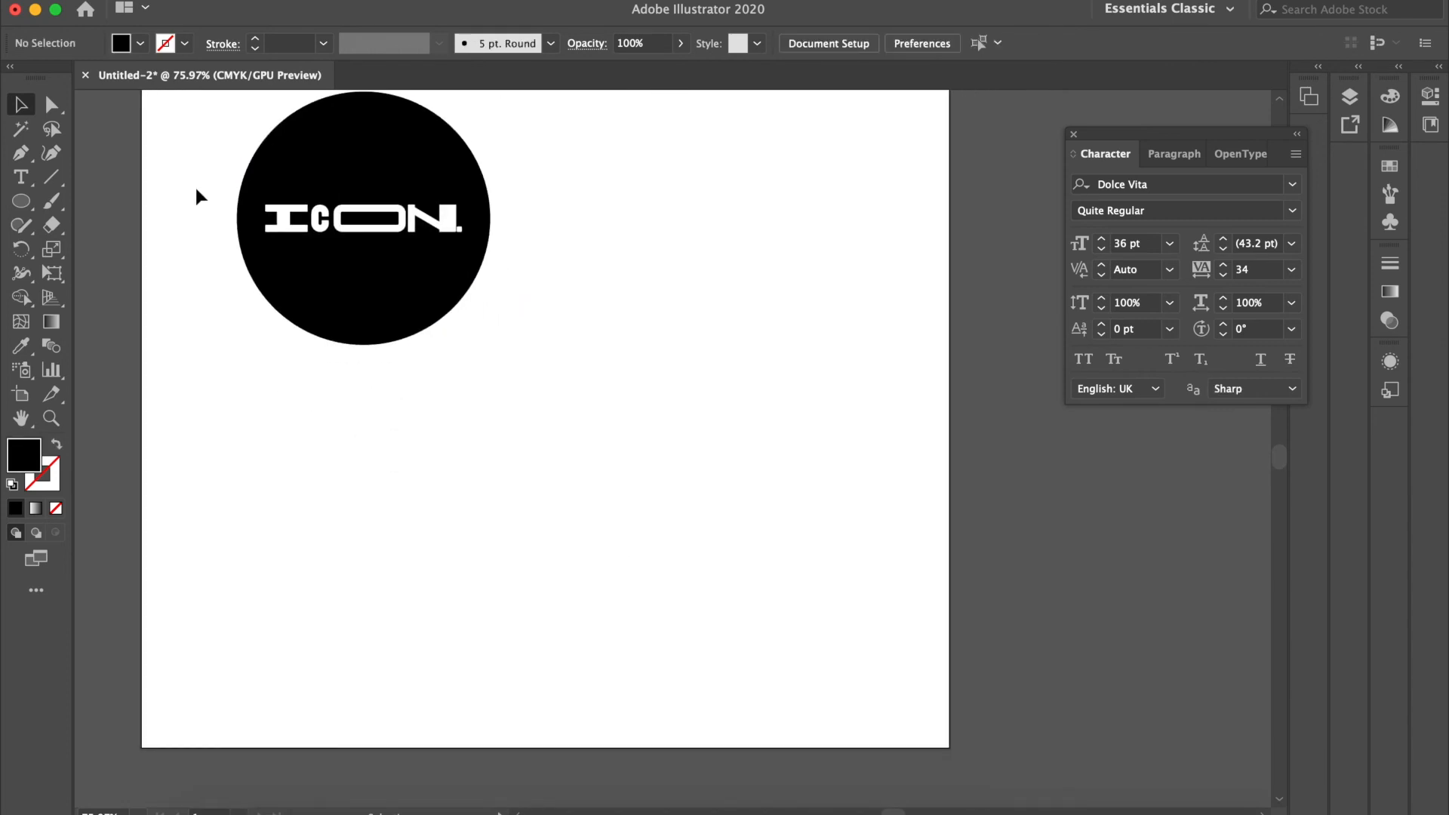
left_click(22, 203)
left_click_drag(511, 371, 763, 659)
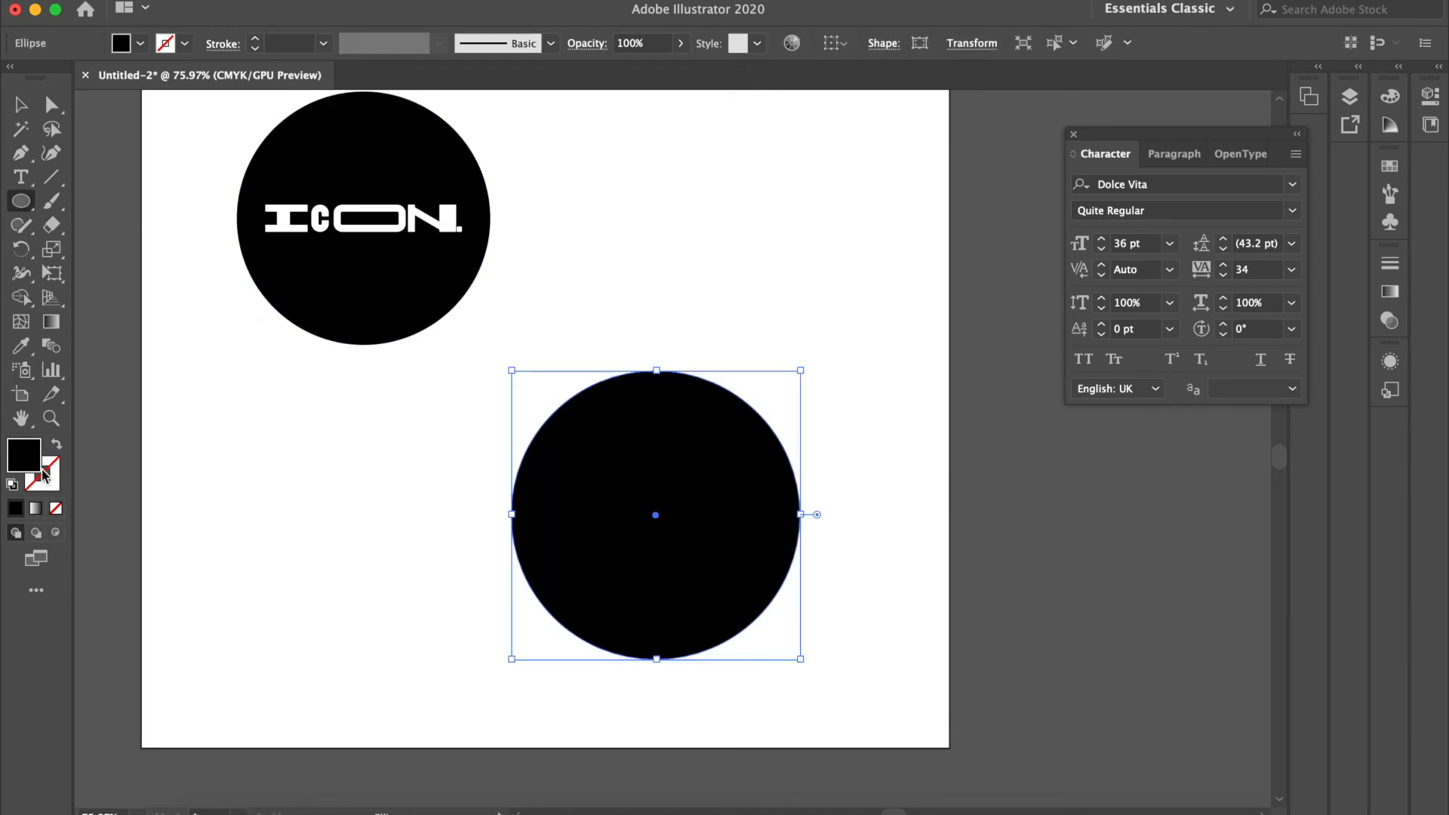
left_click(56, 510)
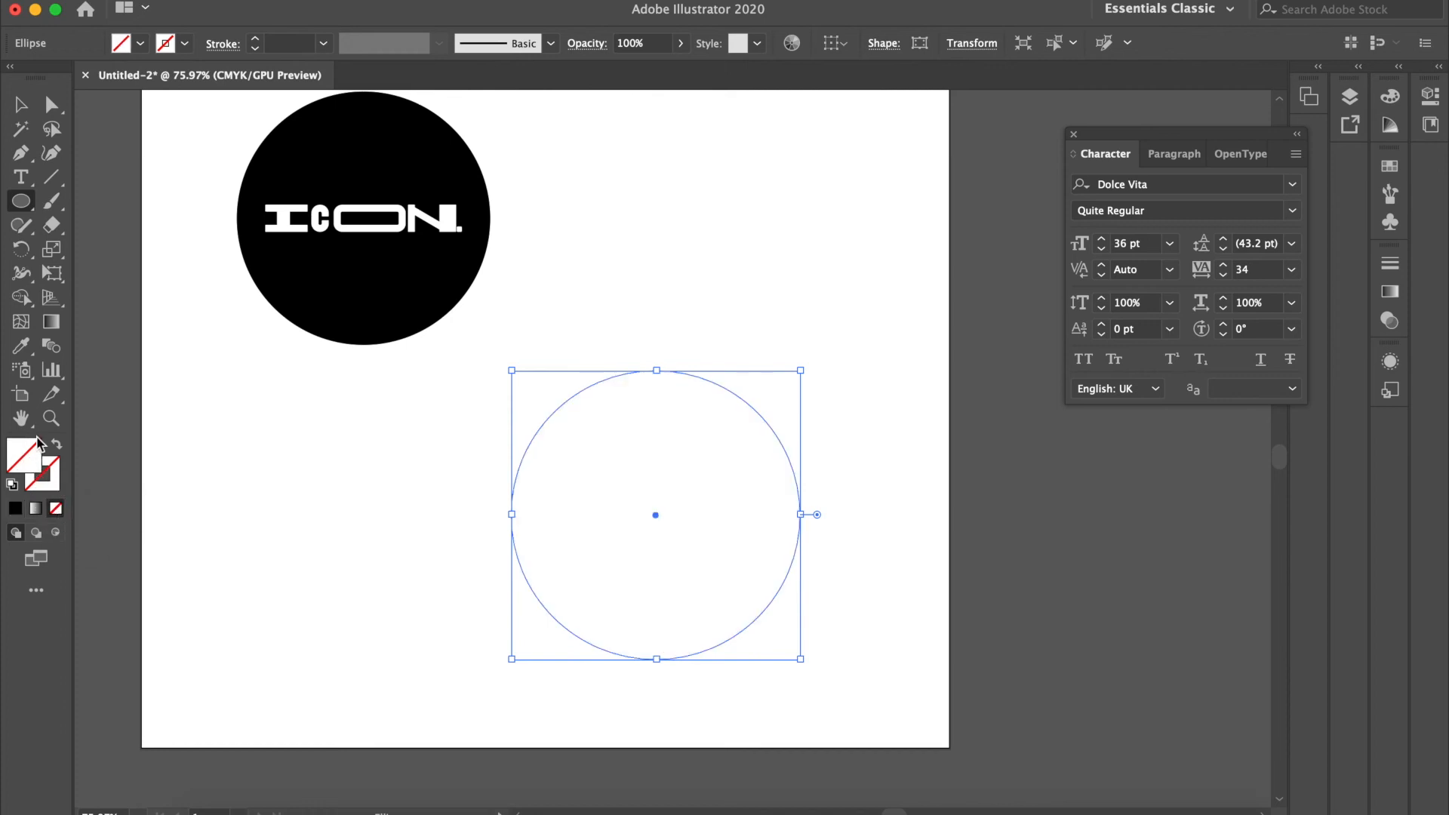
Step: Add the text "THIS IS MY BRAND NAME" along the unfilled circle with the Type on a Path tool
left_click(27, 186)
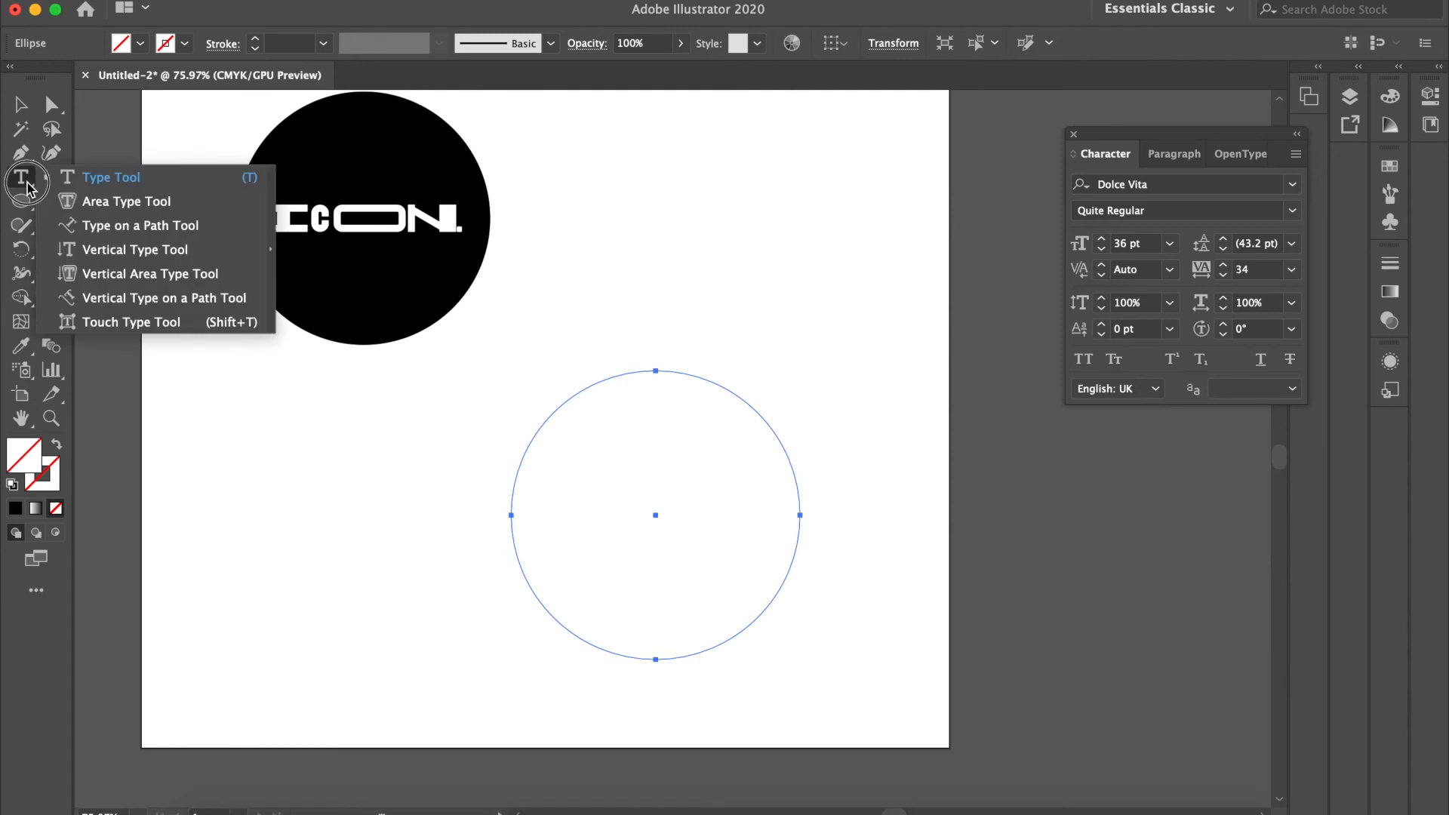
left_click_drag(27, 186, 204, 223)
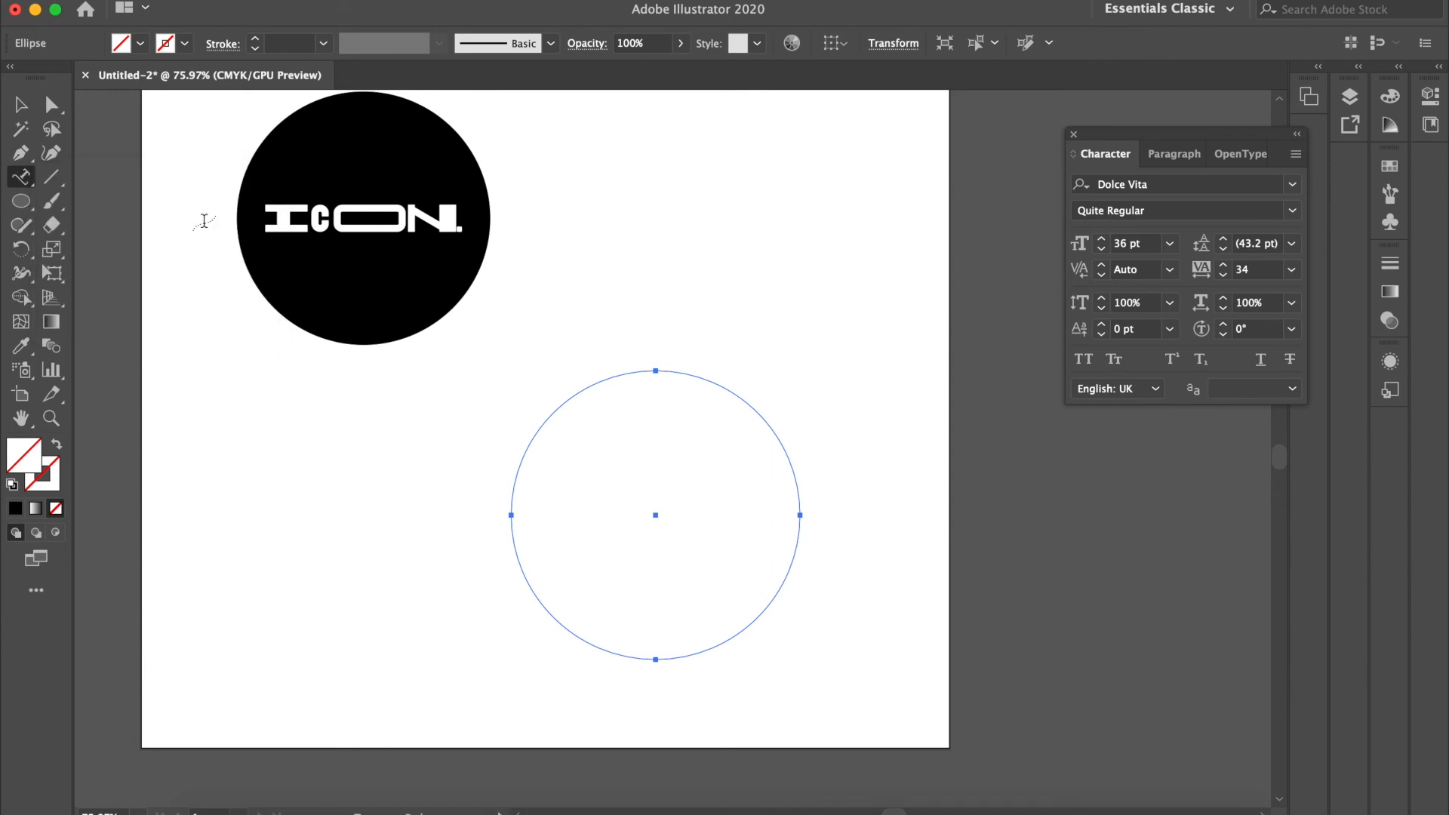
left_click(571, 395)
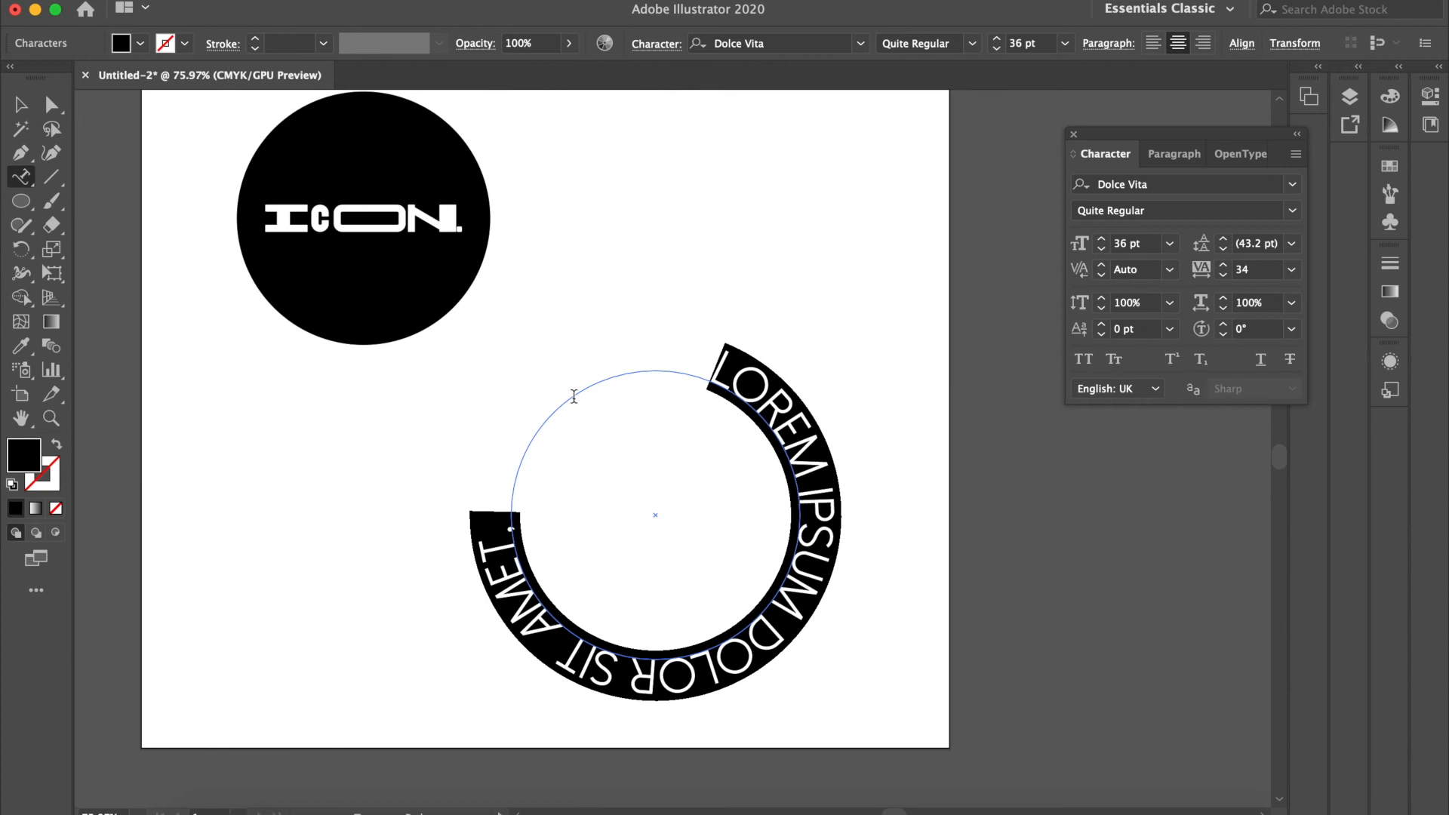
type("THIS IS")
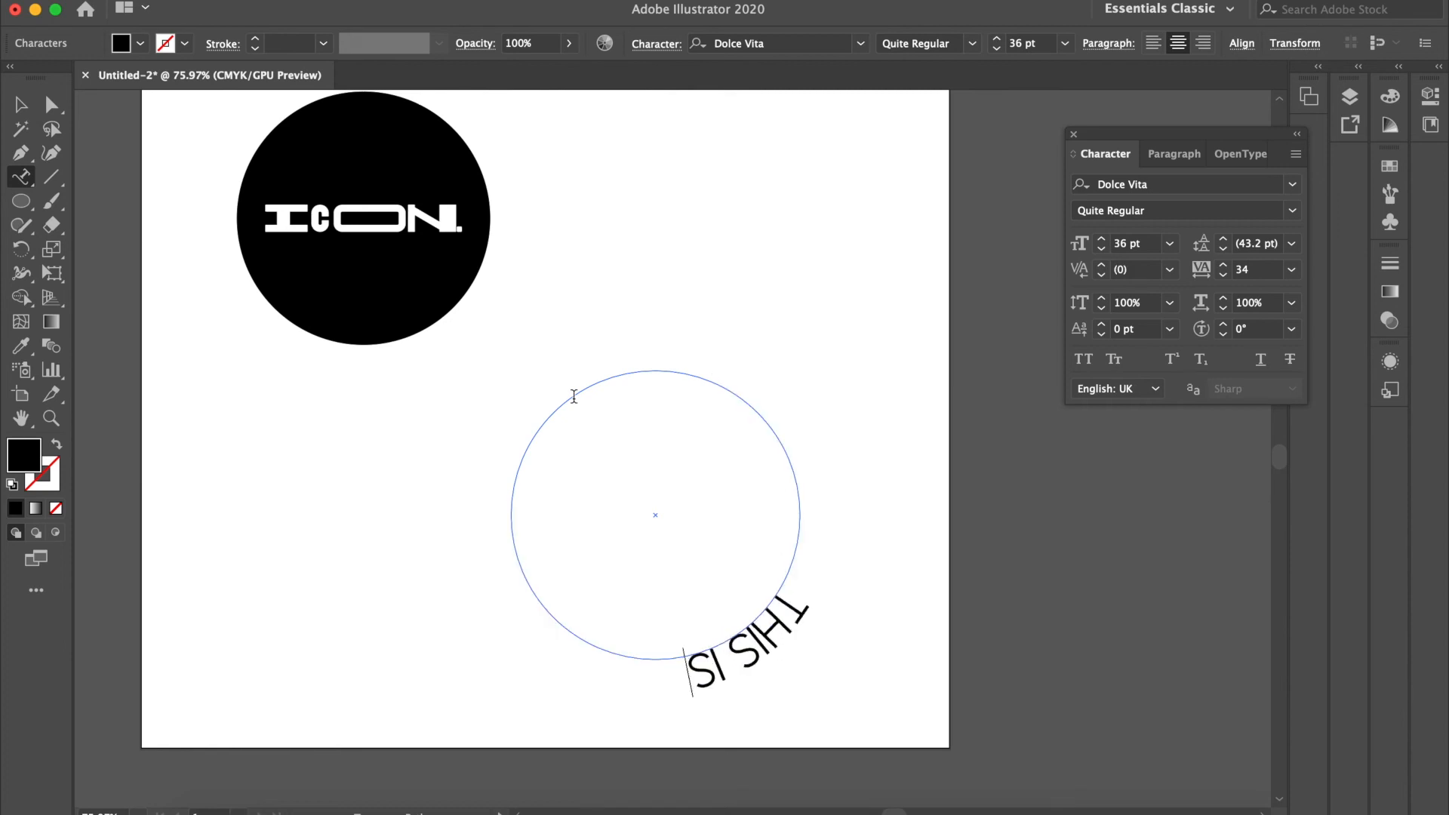
type(" MY BRAN")
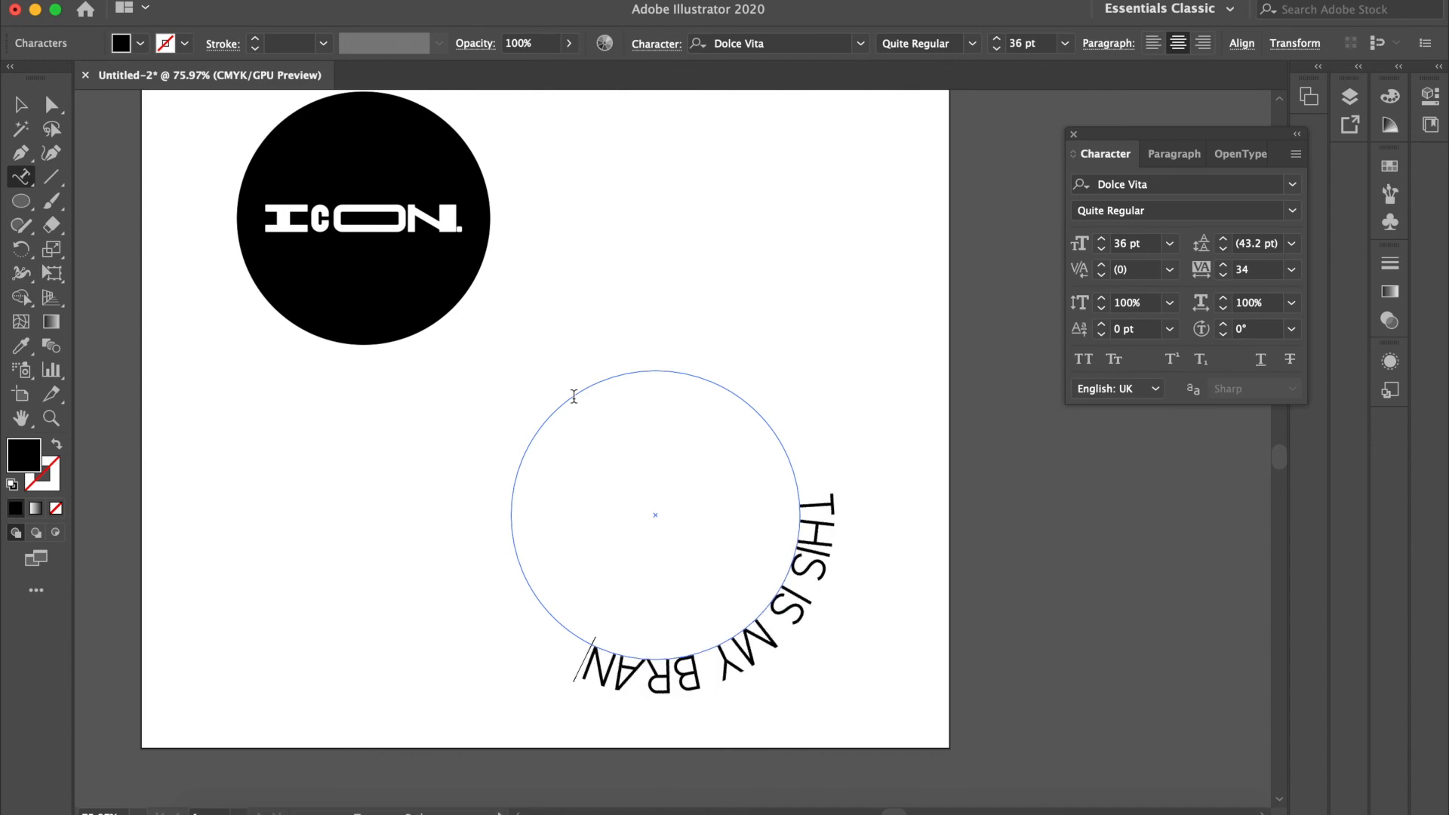
type("D NAME")
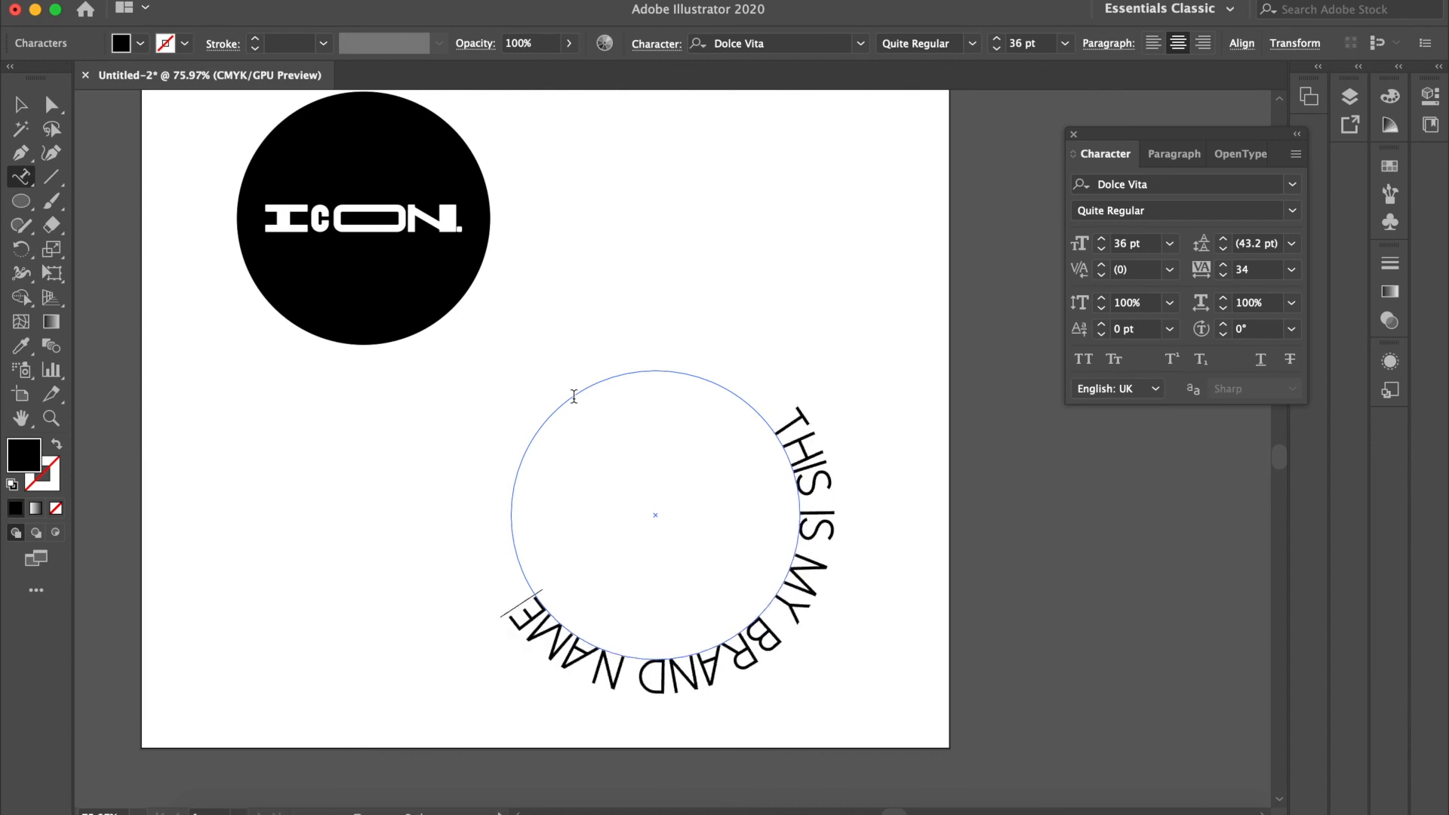
key("Escape")
Step: Set all the circular text in Formula Condensed Bold at 17 pt
key("super+a")
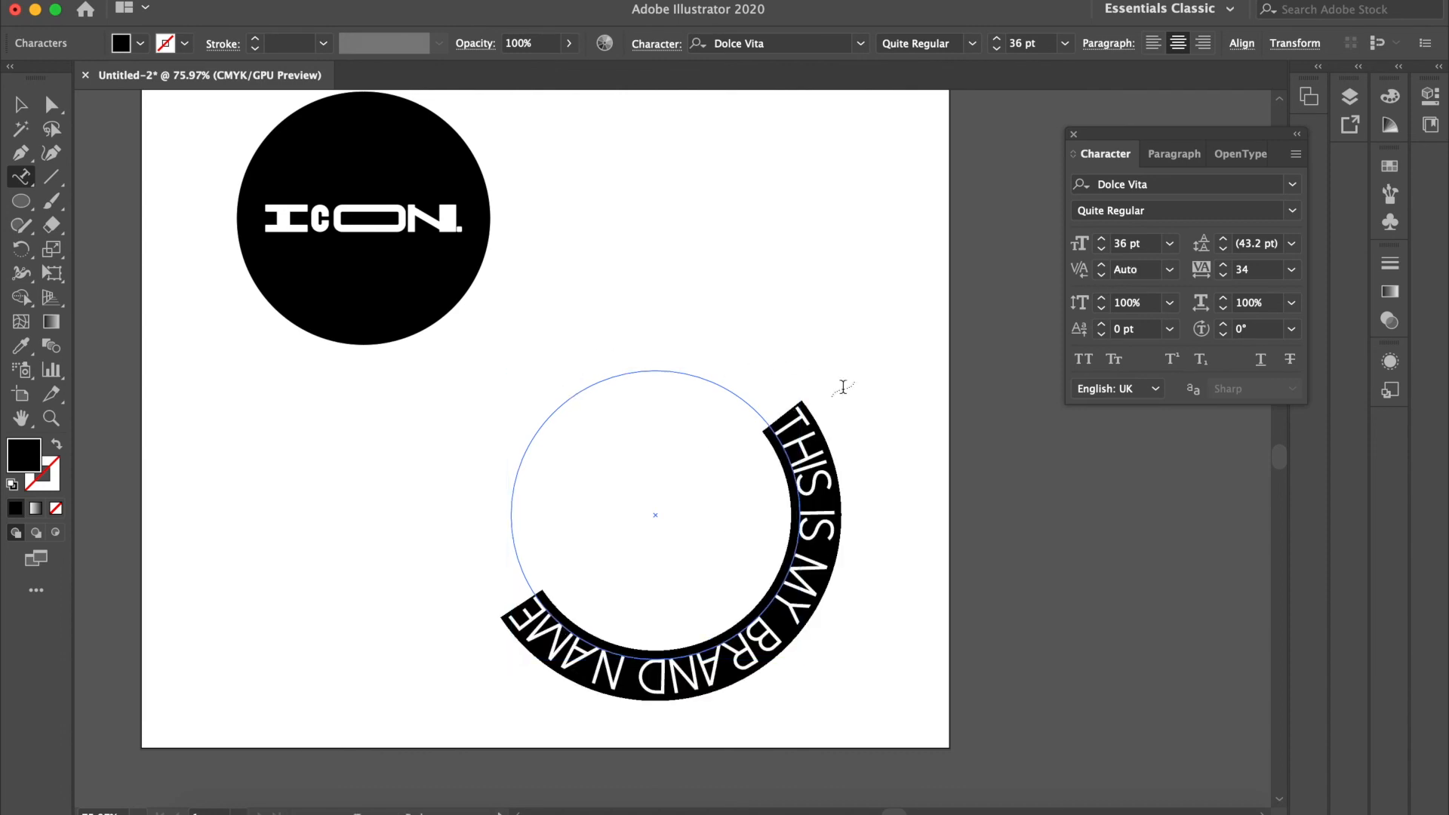
left_click(860, 43)
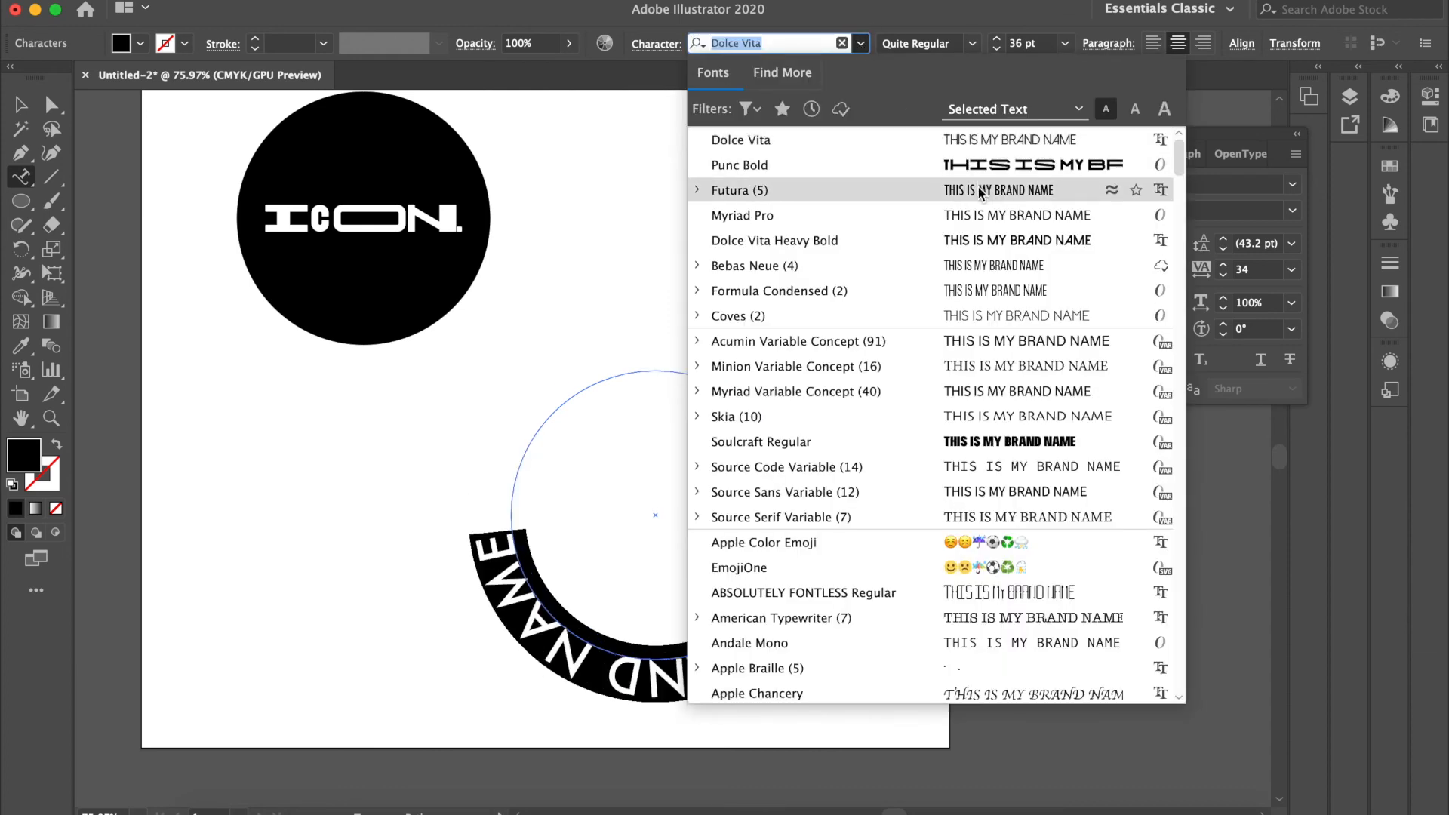
left_click(995, 292)
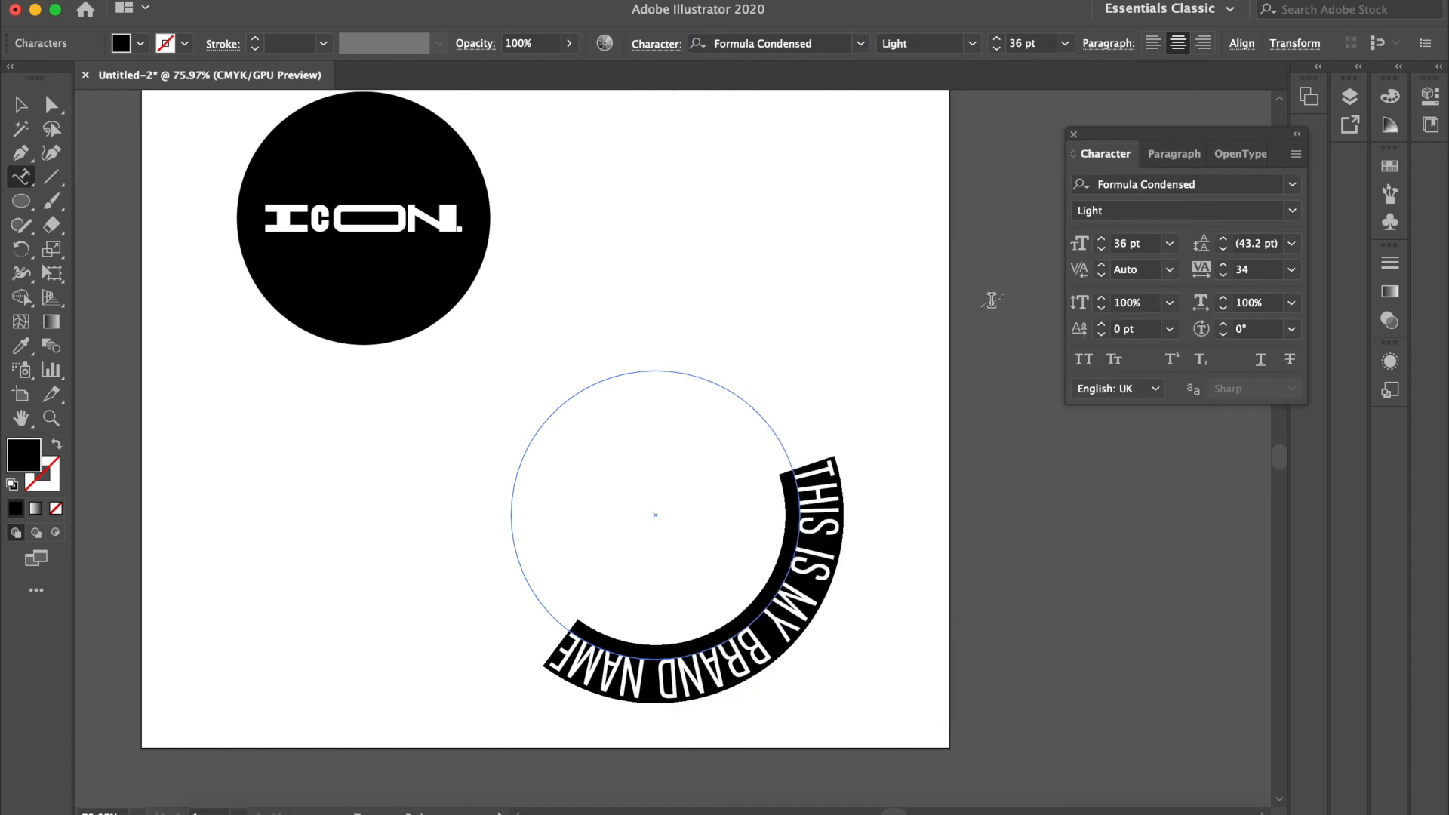
left_click(972, 43)
left_click(934, 89)
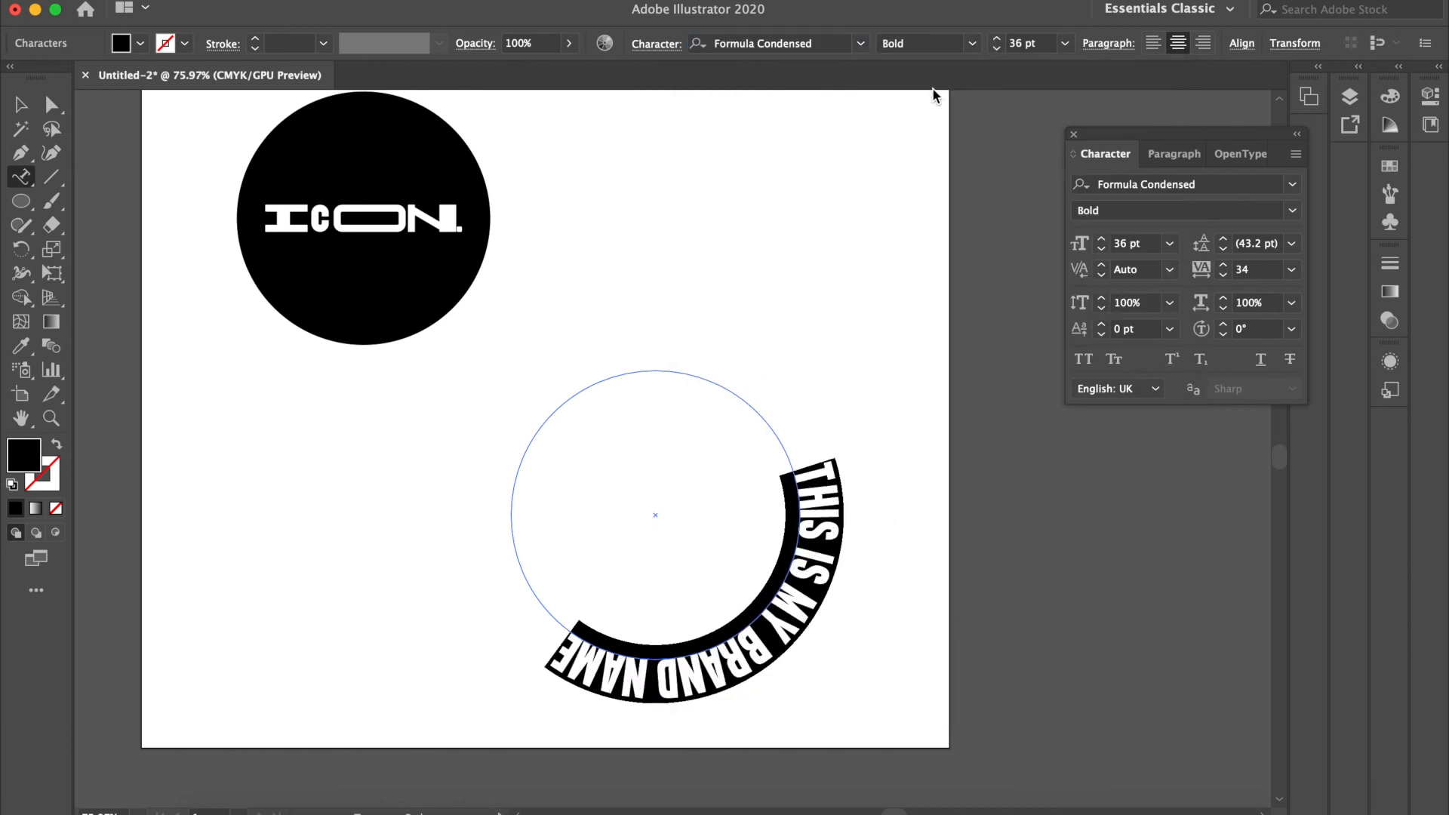
left_click(997, 49)
left_click(997, 49)
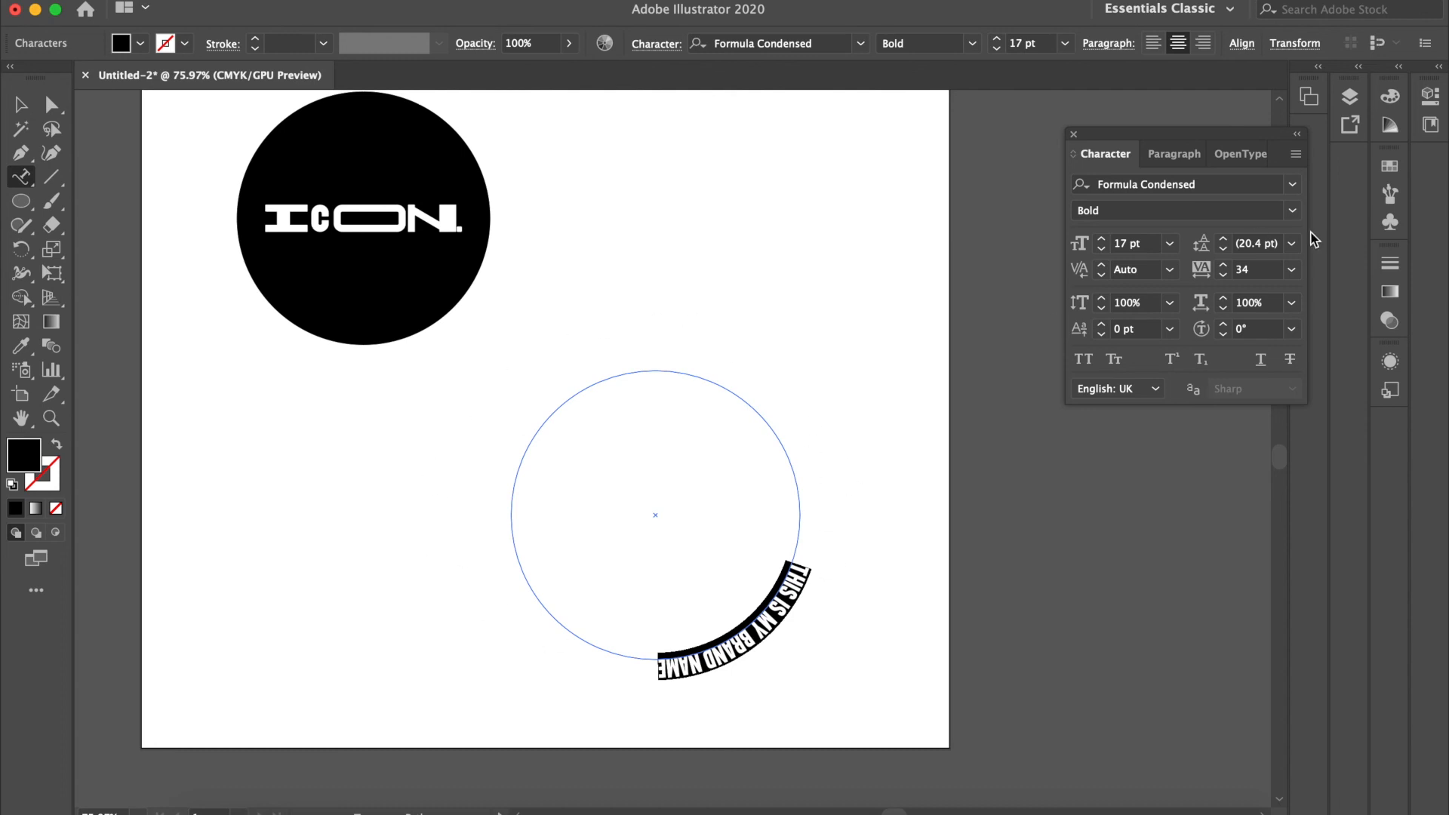
Step: Try a tracking value of 2000 on the circular text
left_click(1259, 268)
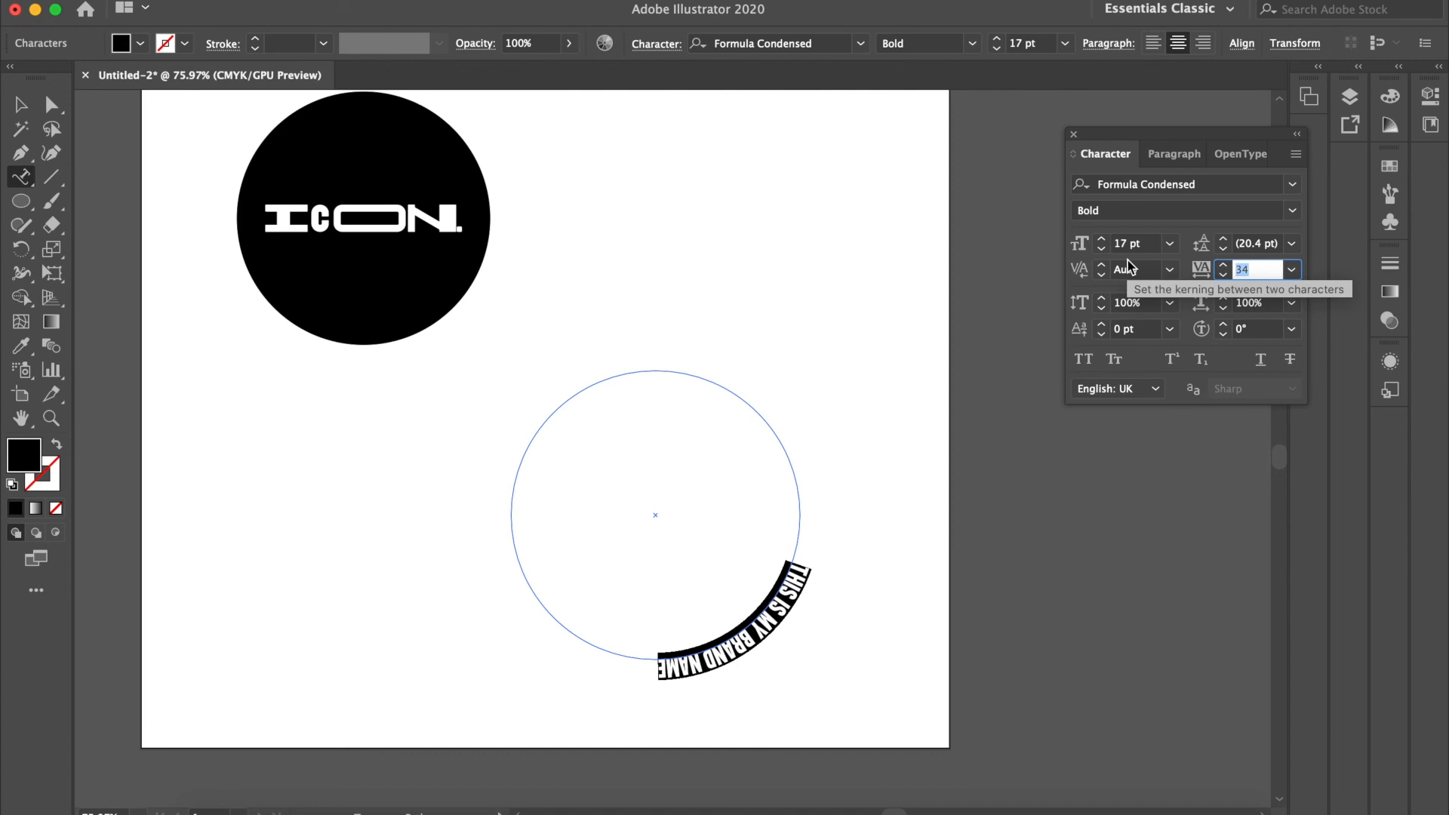
type("2000")
key("Return")
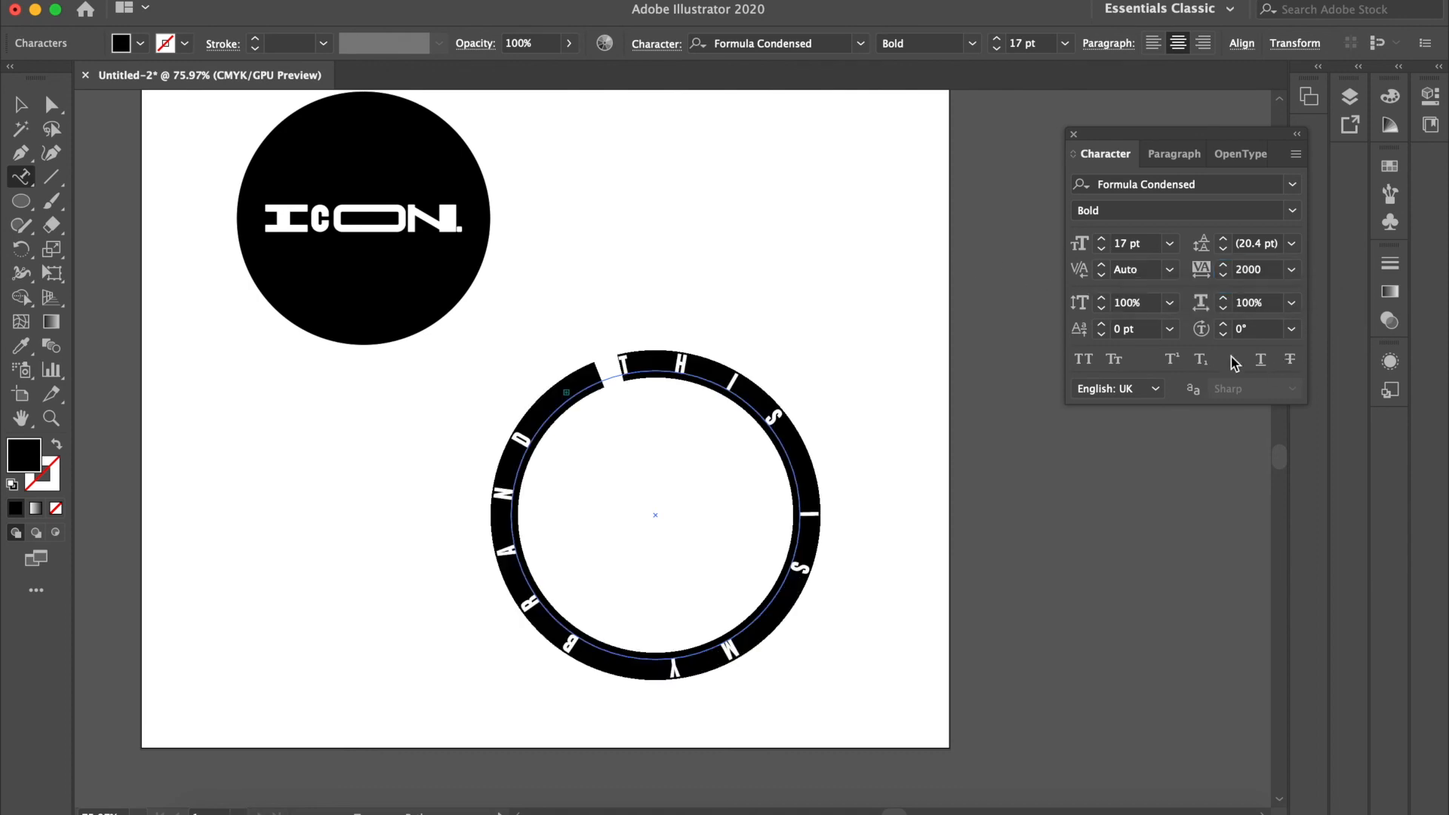
Step: Set the circular text's tracking to 1500 so the full brand name spreads around the ring, and finish text editing
left_click(1199, 270)
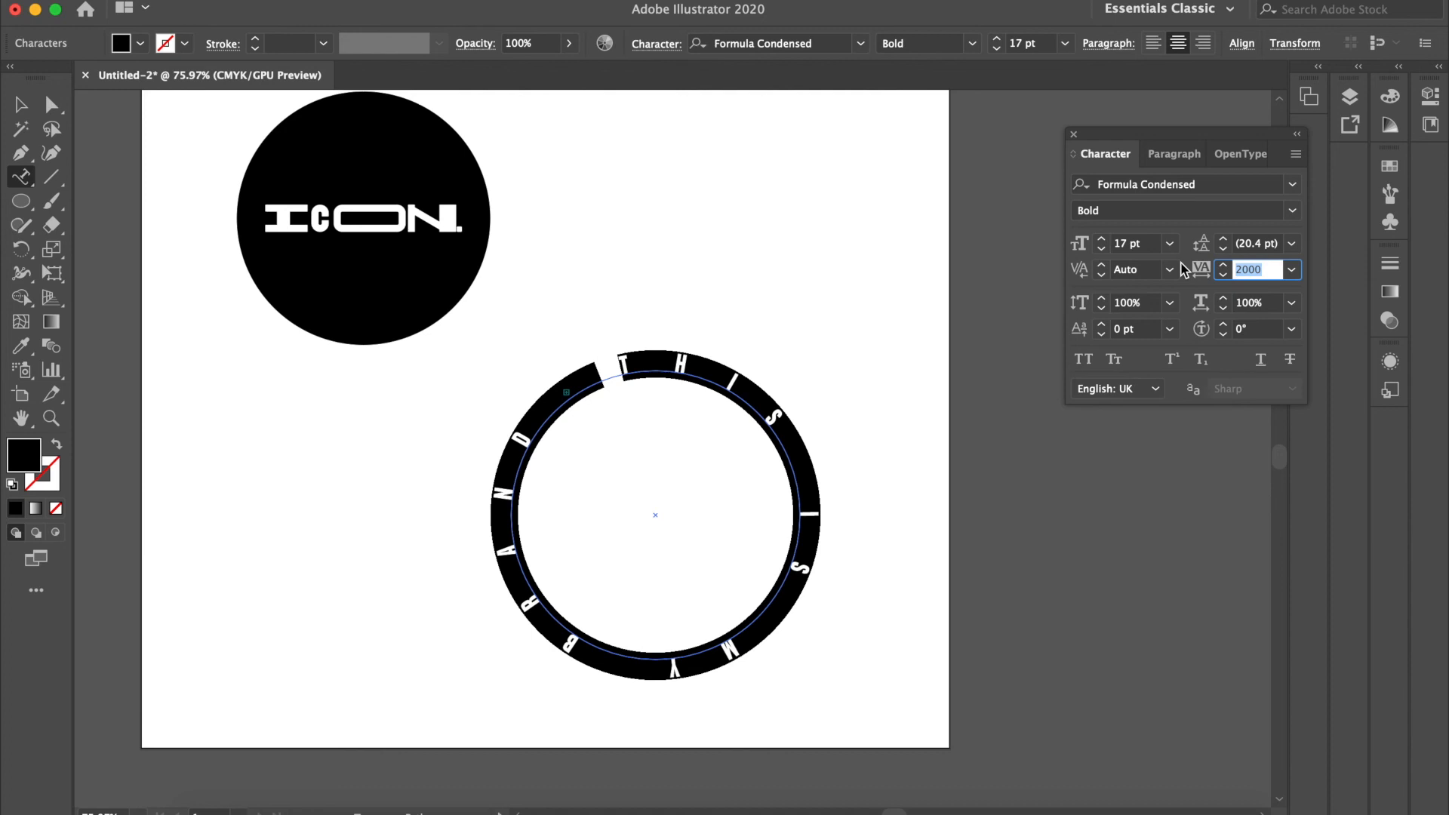
type("1500")
key("Return")
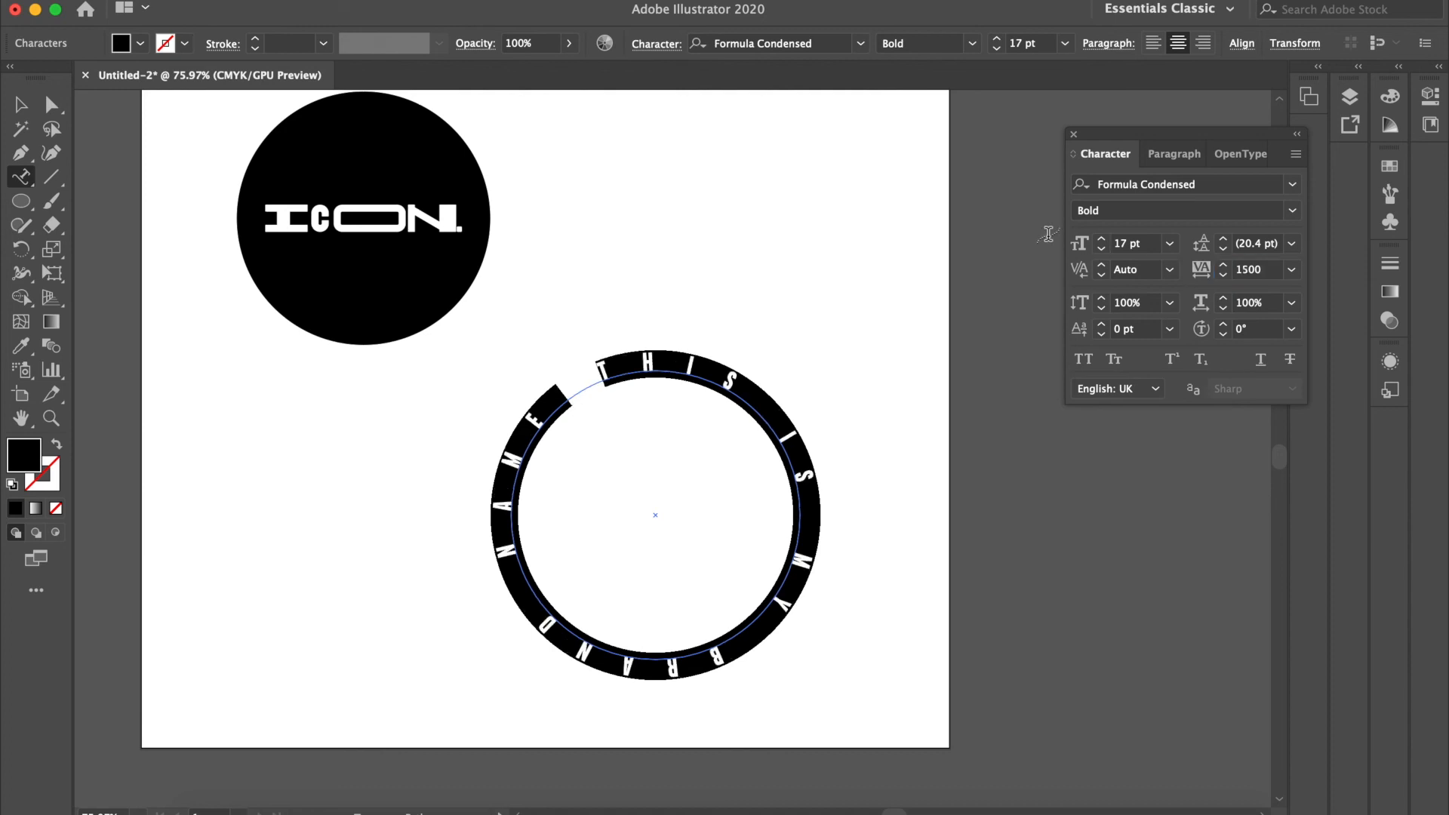
left_click(21, 105)
left_click(806, 529)
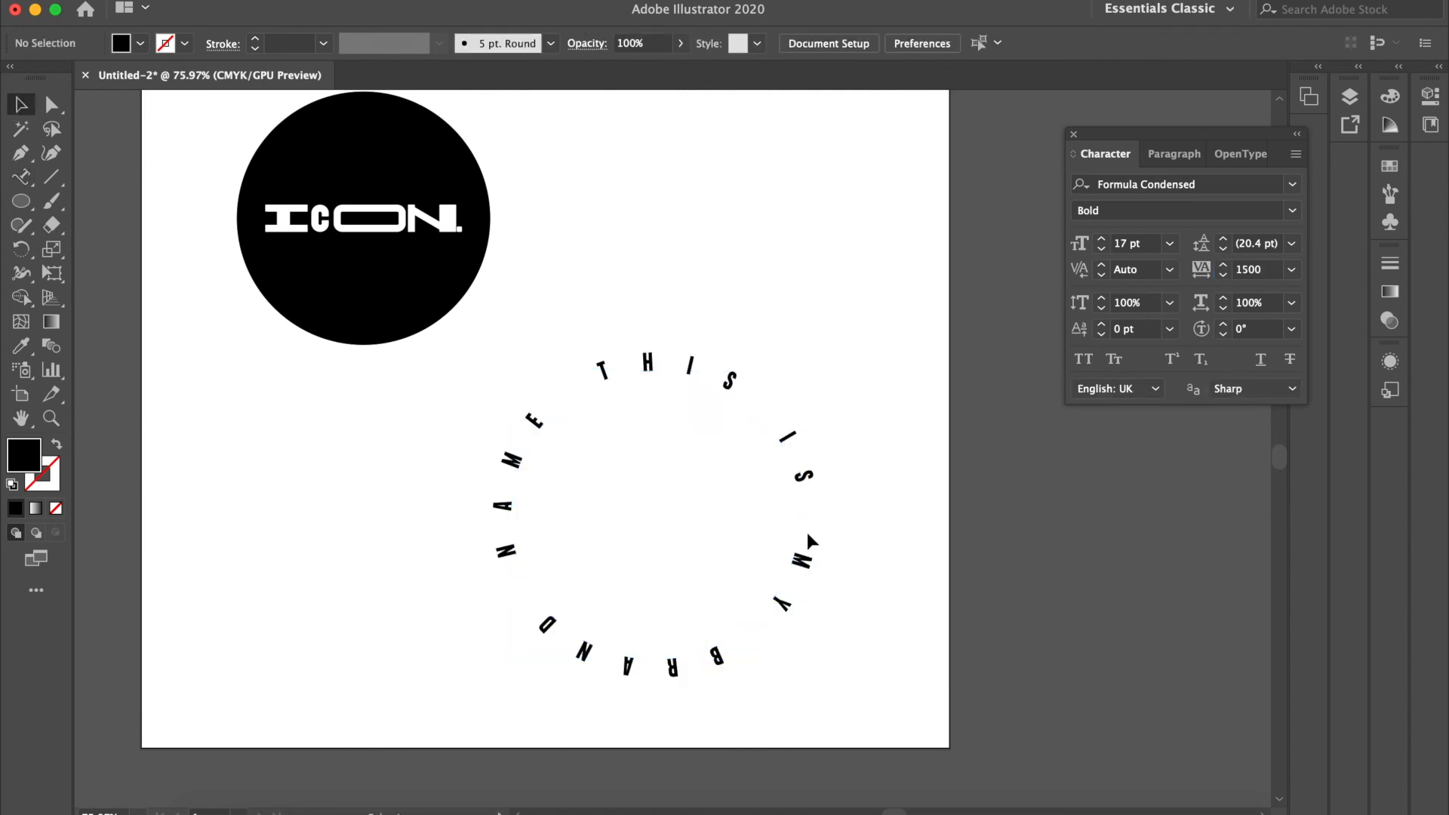
Step: Scale the black circle and its wordmark down together and place them at the centre of the text ring
left_click(380, 175)
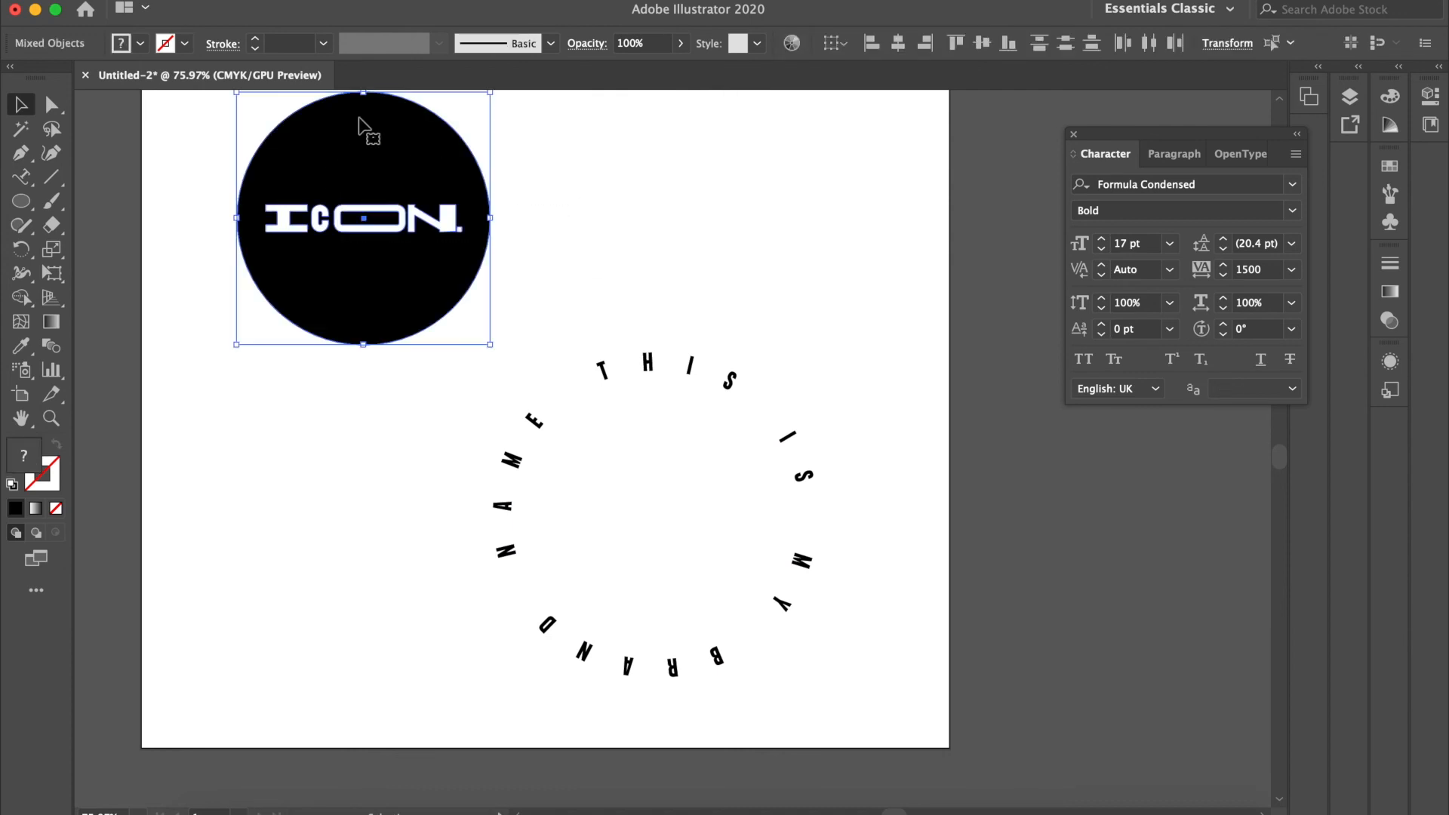
left_click_drag(489, 90, 438, 143)
left_click_drag(370, 207, 685, 476)
left_click(790, 326)
Step: Shift the text ring about 10.7 mm left and 8.4 mm up relative to the badge, and select the white wordmark
left_click_drag(711, 391, 674, 353)
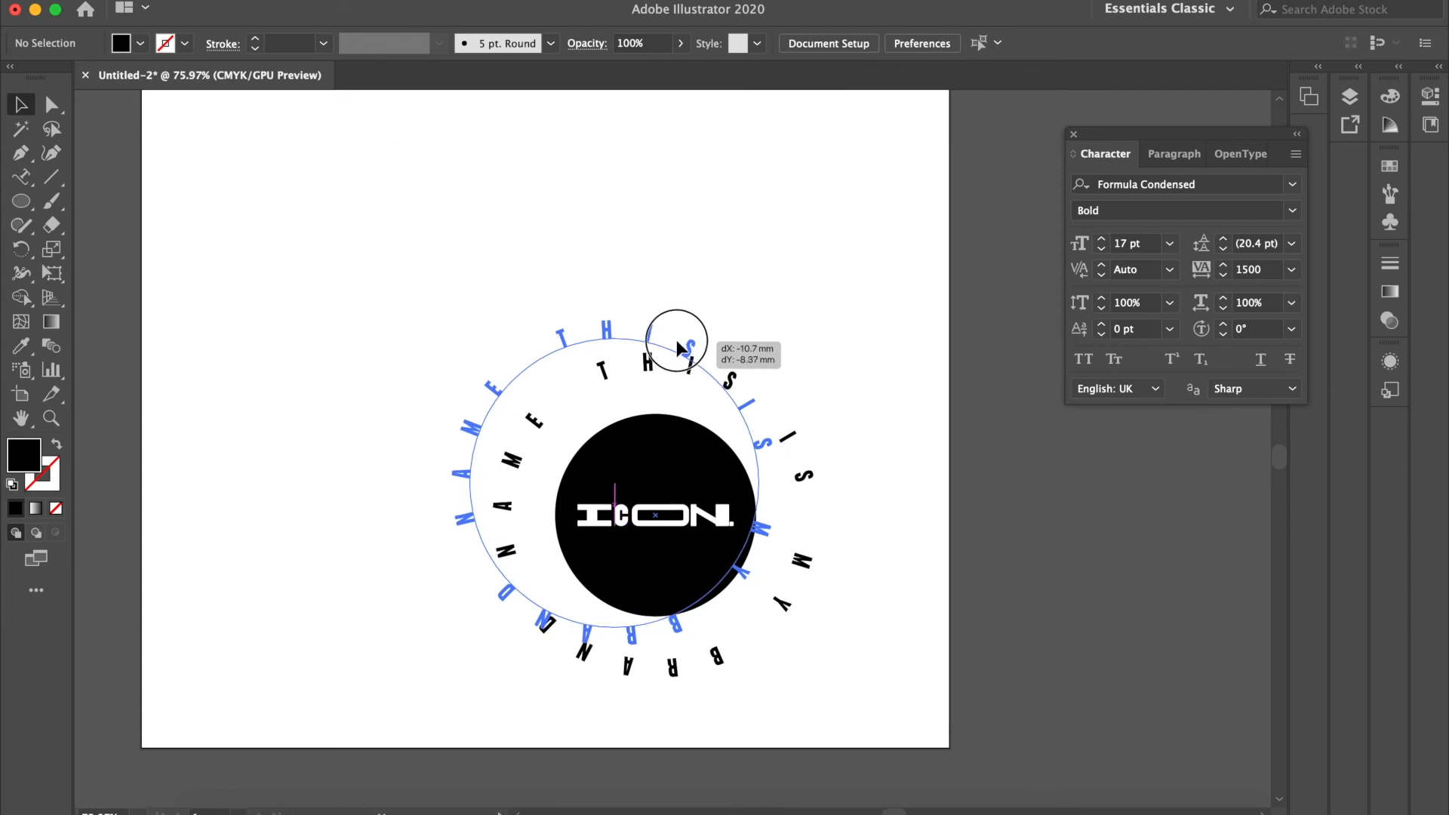
left_click(870, 459)
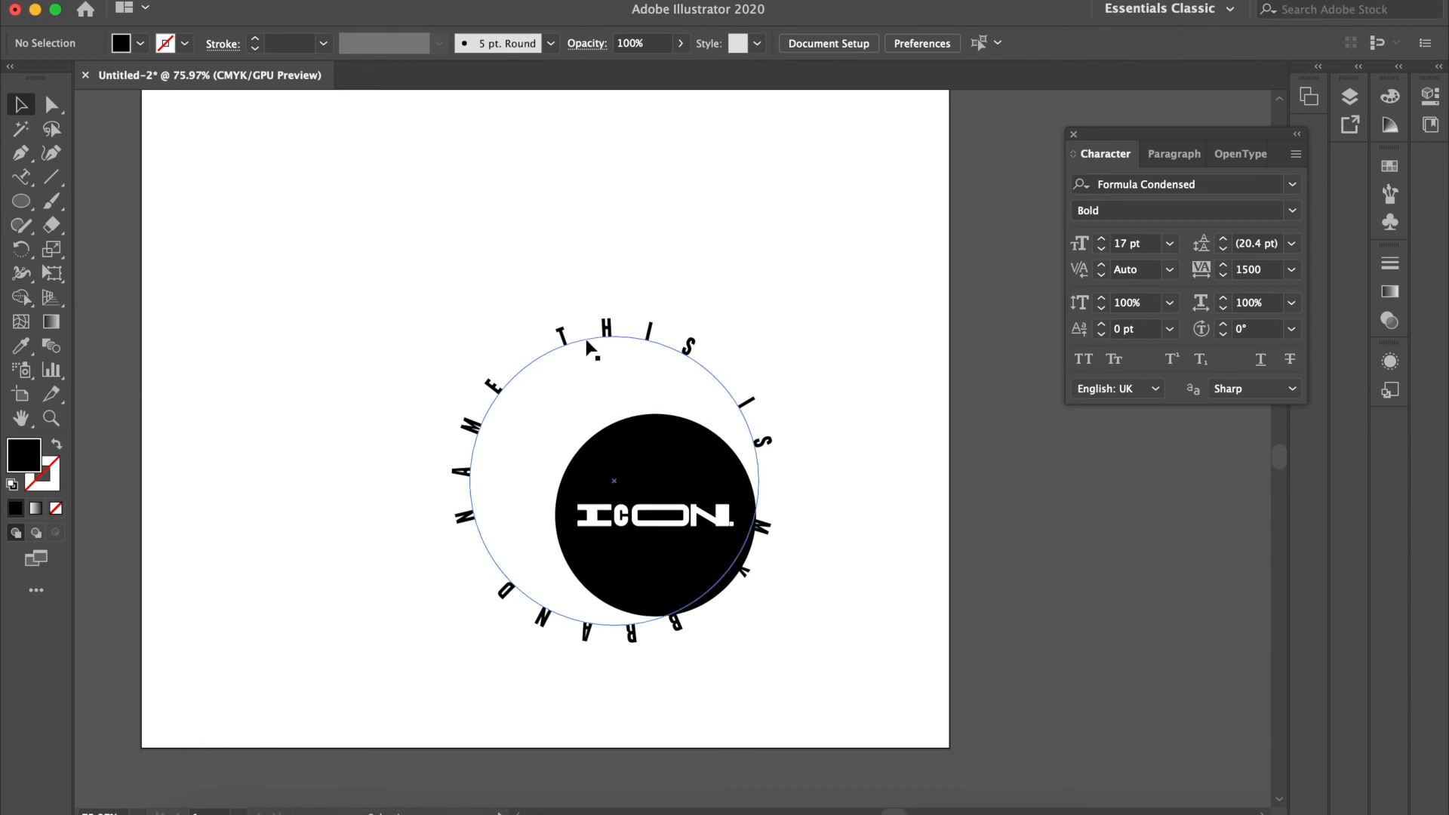
left_click(646, 517)
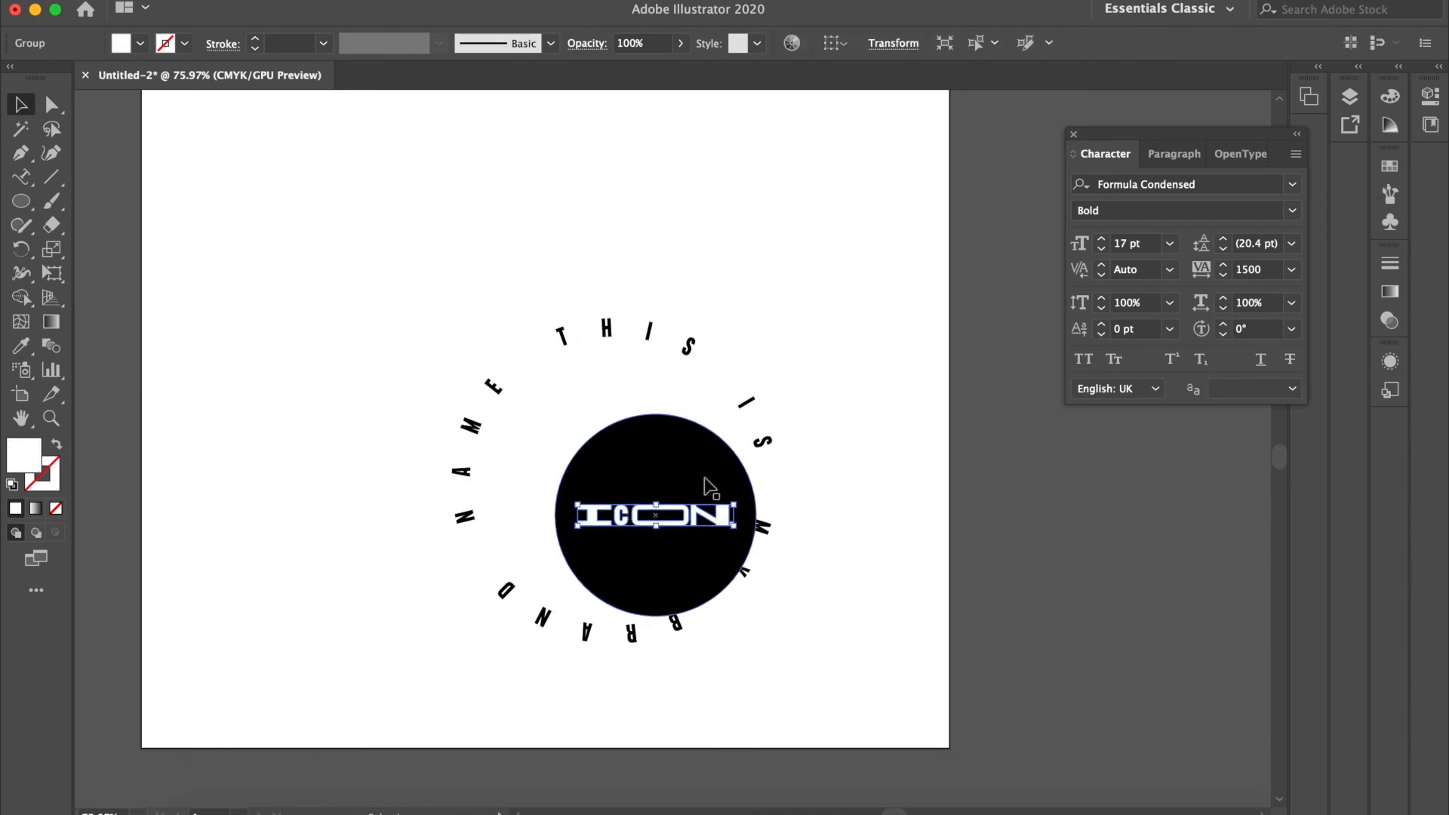